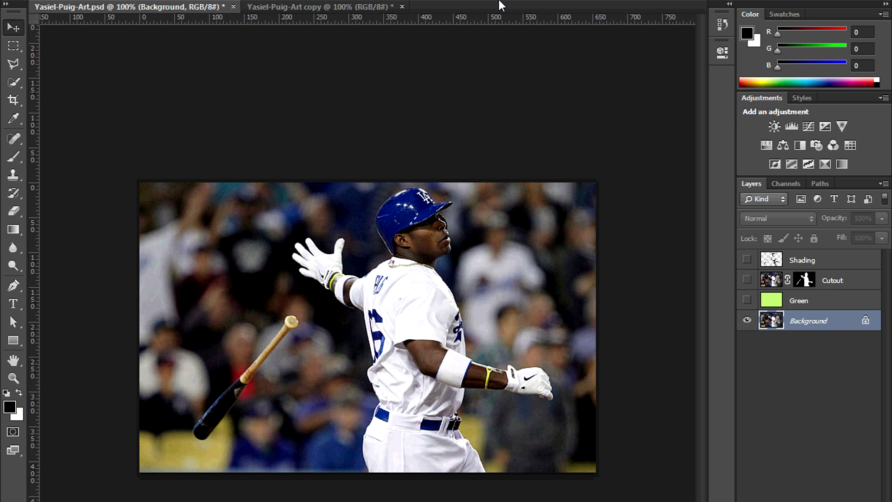
Step: Duplicate the Background photo layer and activate the Pen tool
{"action": "key", "text": "ctrl+j"}
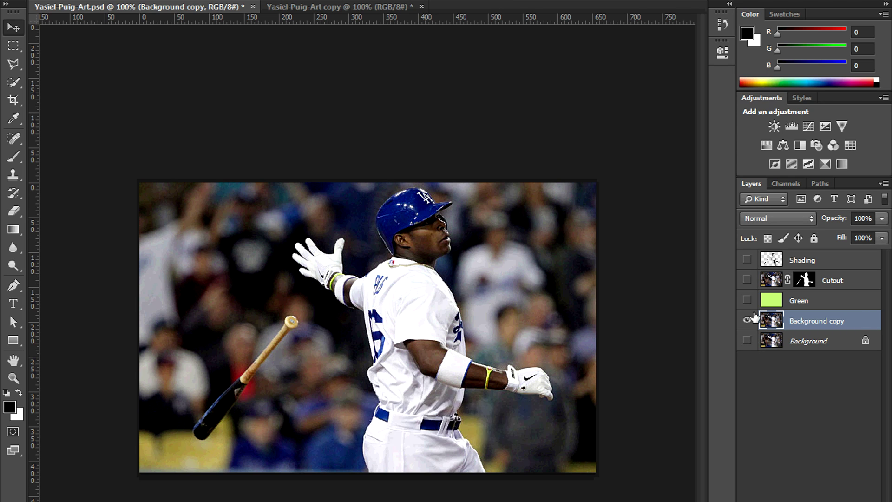
{"action": "left_click", "coordinate": [18, 290]}
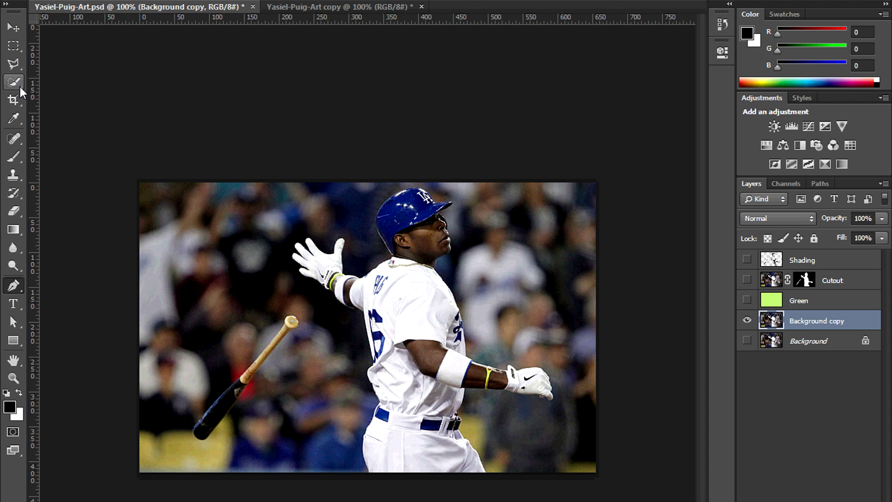
Step: Hide the Background copy layer, show the Cutout and Green layers, and select the Cutout layer
{"action": "left_click", "coordinate": [747, 320]}
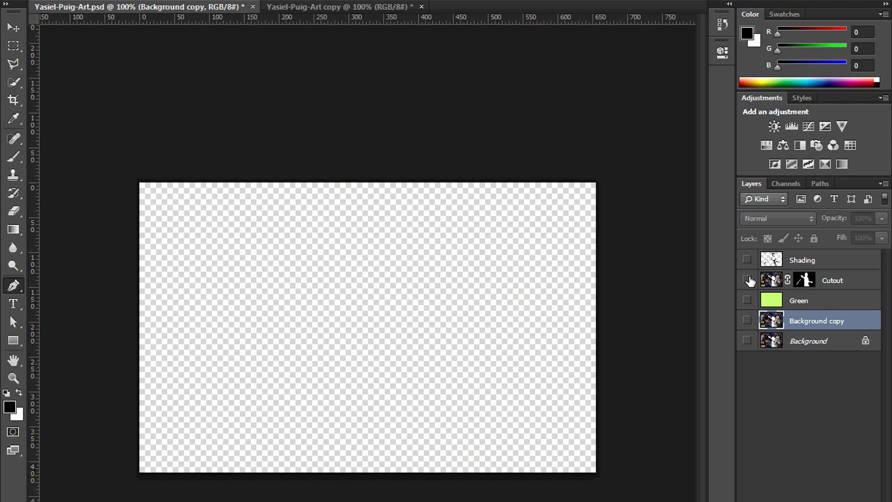
{"action": "left_click", "coordinate": [747, 280]}
{"action": "left_click", "coordinate": [747, 300]}
{"action": "left_click", "coordinate": [833, 284]}
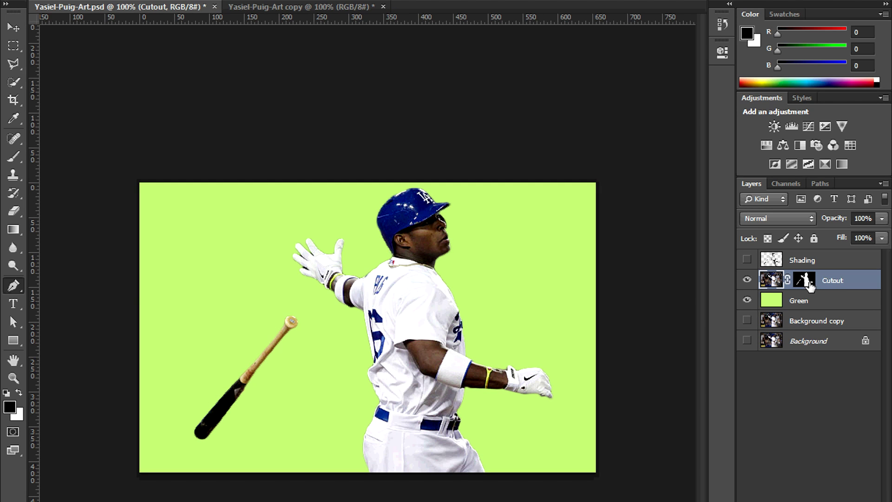
Step: Duplicate the Cutout layer twice and apply the layer masks of both copies
{"action": "key", "text": "ctrl+j"}
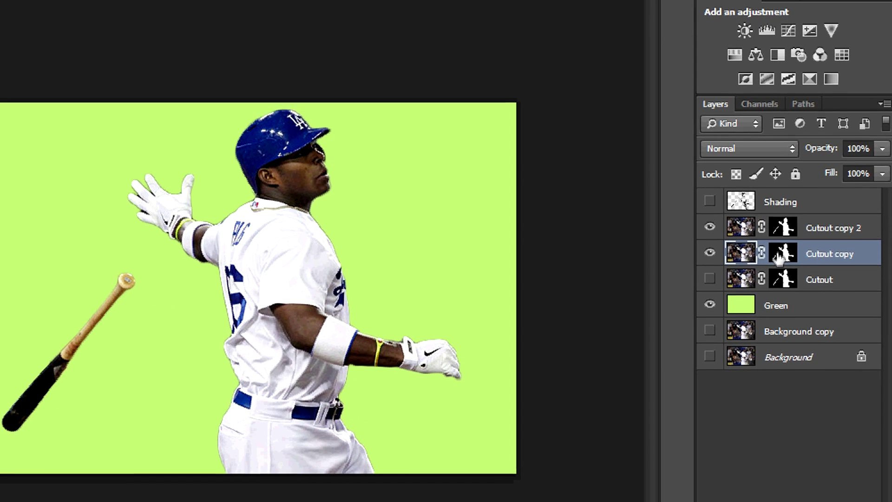
{"action": "right_click", "coordinate": [784, 255]}
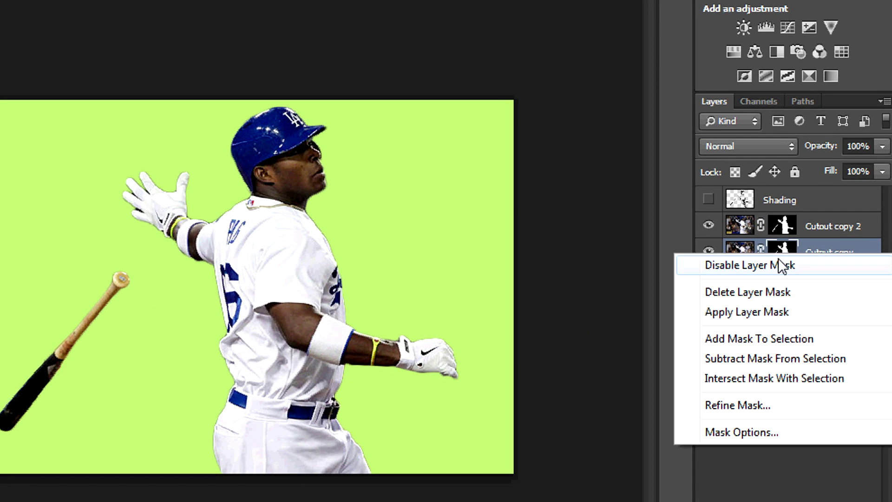
{"action": "left_click", "coordinate": [769, 311]}
{"action": "left_click", "coordinate": [785, 231]}
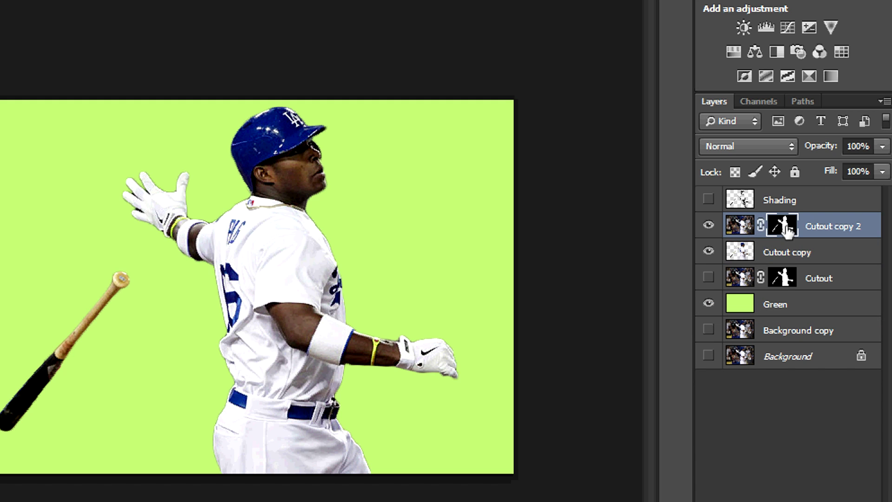
{"action": "right_click", "coordinate": [784, 228]}
{"action": "left_click", "coordinate": [747, 283]}
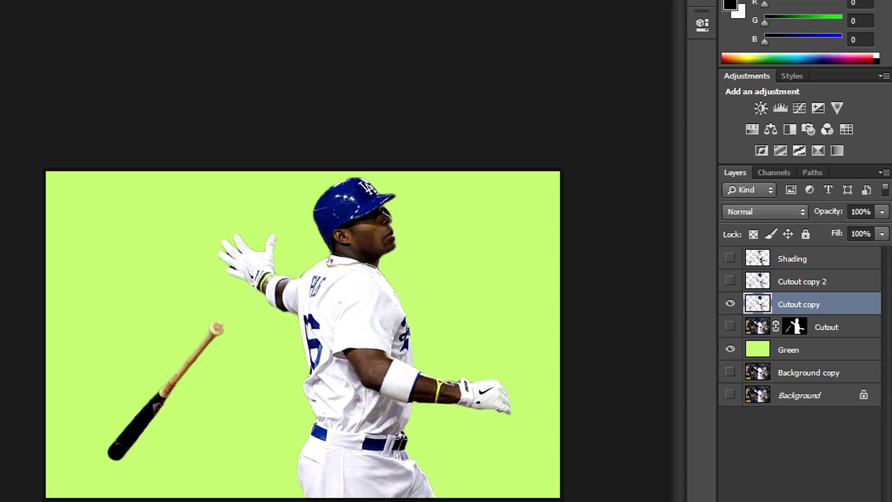
Step: Apply a Threshold adjustment to the Cutout copy layer, raising the level above the default 128
{"action": "left_click", "coordinate": [93, 9]}
{"action": "mouse_move", "coordinate": [114, 44]}
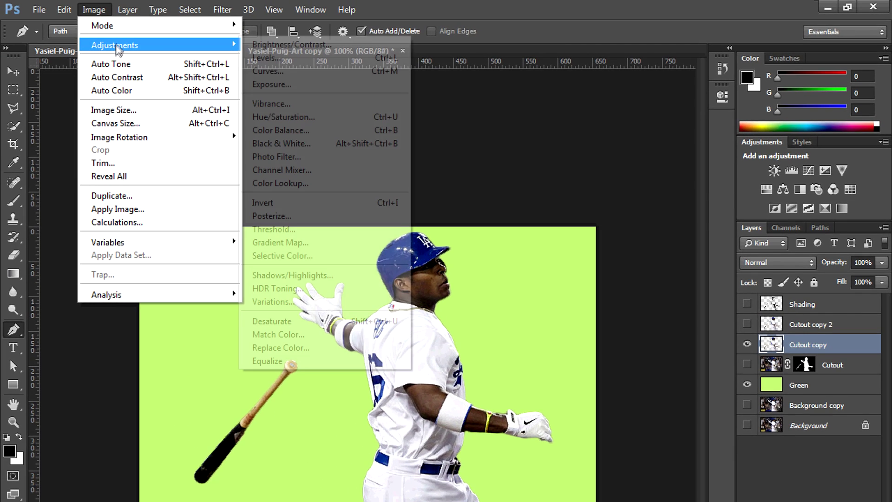
{"action": "left_click", "coordinate": [288, 229]}
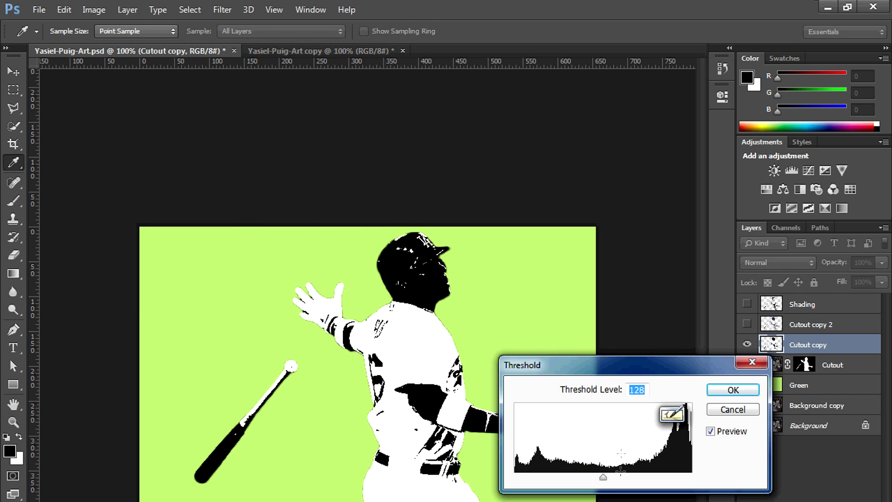
{"action": "left_click_drag", "start_coordinate": [606, 481], "coordinate": [639, 479]}
{"action": "left_click", "coordinate": [733, 387]}
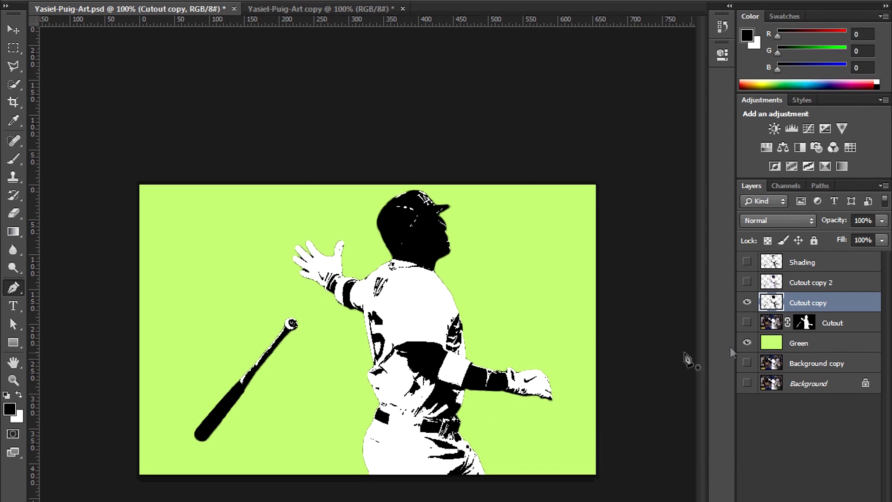
{"action": "key", "text": "p"}
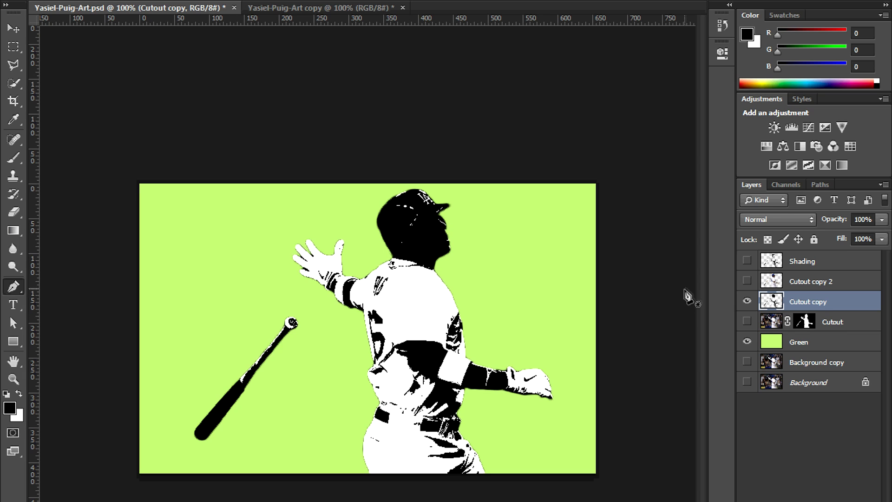
Step: Rename the Cutout copy layer as "body"
{"action": "double_click", "coordinate": [808, 302]}
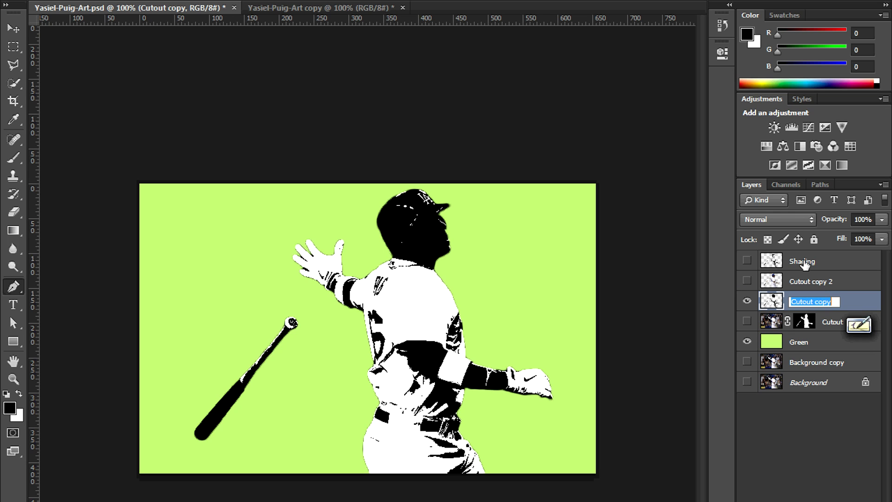
{"action": "type", "text": "body"}
{"action": "key", "text": "Return"}
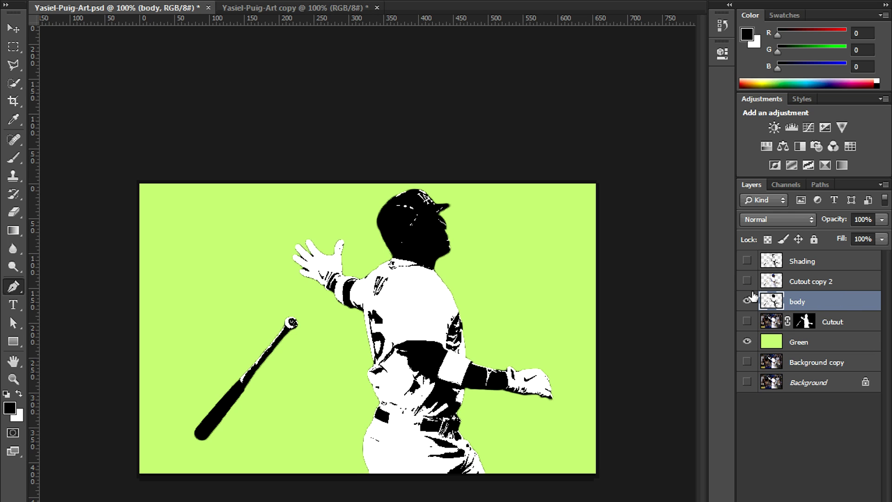
Step: Show Cutout copy 2 instead of the body layer and apply a Threshold adjustment to it at level 47
{"action": "left_click_drag", "start_coordinate": [748, 300], "coordinate": [747, 281]}
{"action": "left_click", "coordinate": [809, 281]}
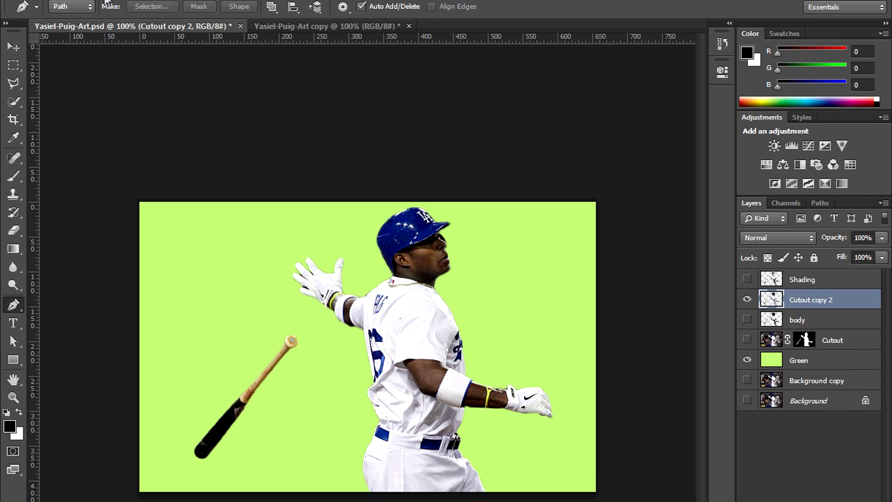
{"action": "left_click", "coordinate": [94, 10]}
{"action": "mouse_move", "coordinate": [223, 45]}
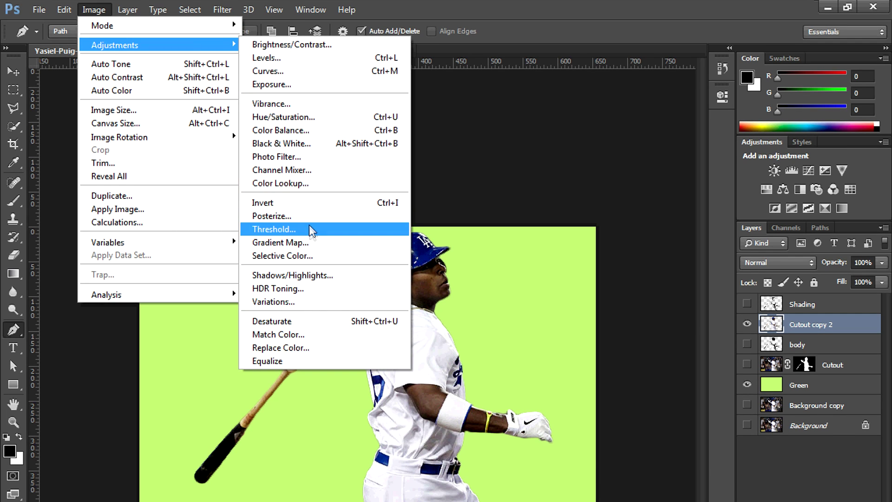
{"action": "left_click", "coordinate": [274, 229]}
{"action": "left_click_drag", "start_coordinate": [603, 478], "coordinate": [548, 479]}
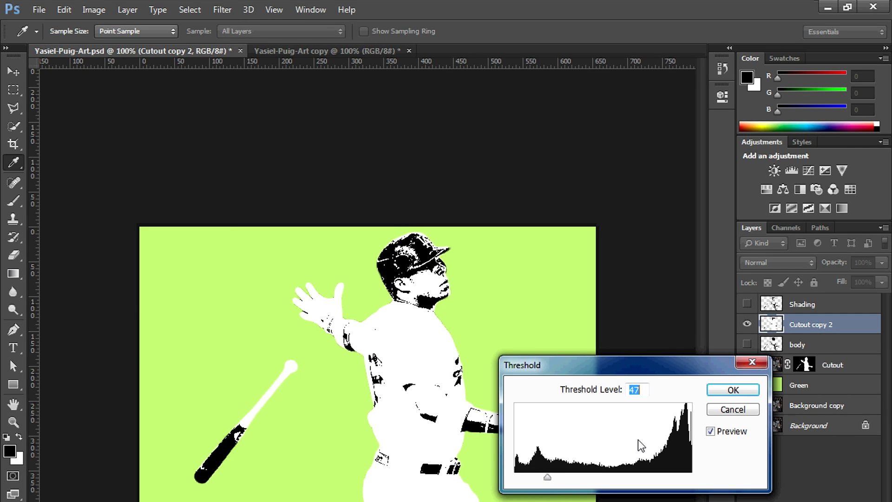
{"action": "left_click", "coordinate": [733, 392]}
{"action": "key", "text": "p"}
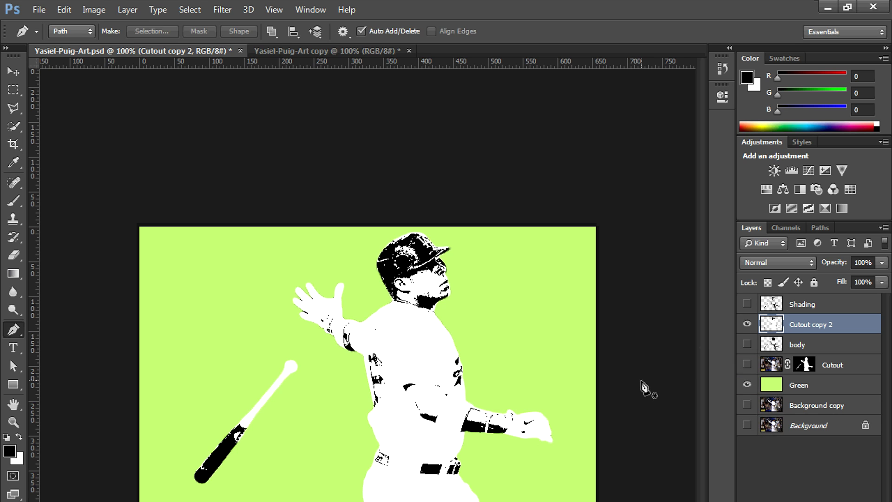
Step: Outline the player's head and helmet with the Polygonal Lasso and copy the selection to a new layer
{"action": "scroll", "coordinate": [442, 262], "scroll_direction": "up", "scroll_amount": 1}
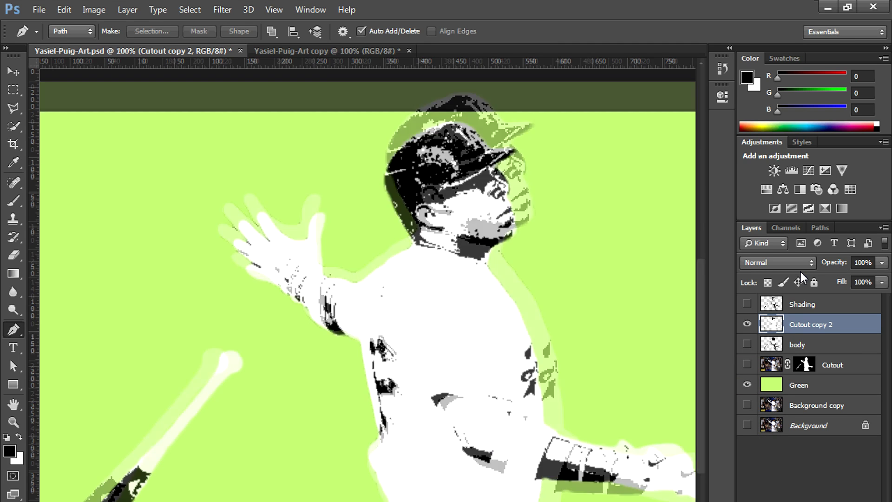
{"action": "key", "text": "l"}
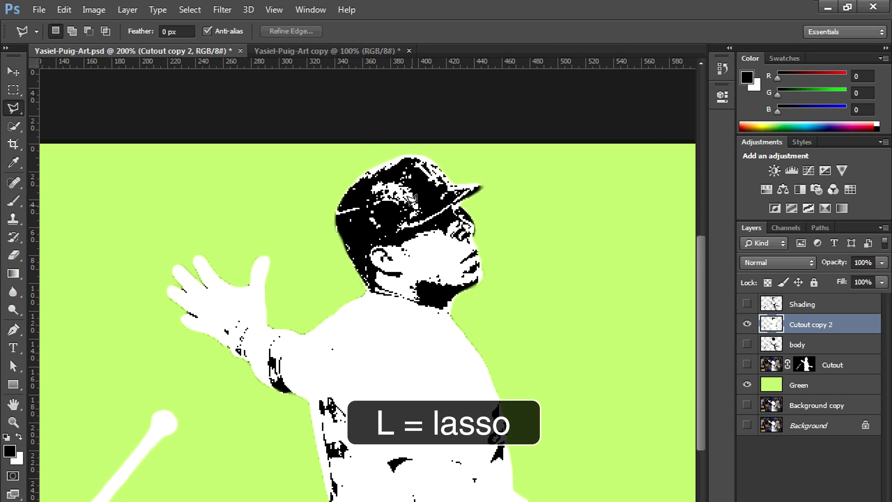
{"action": "left_click", "coordinate": [359, 149]}
{"action": "left_click", "coordinate": [321, 191]}
{"action": "left_click", "coordinate": [347, 287]}
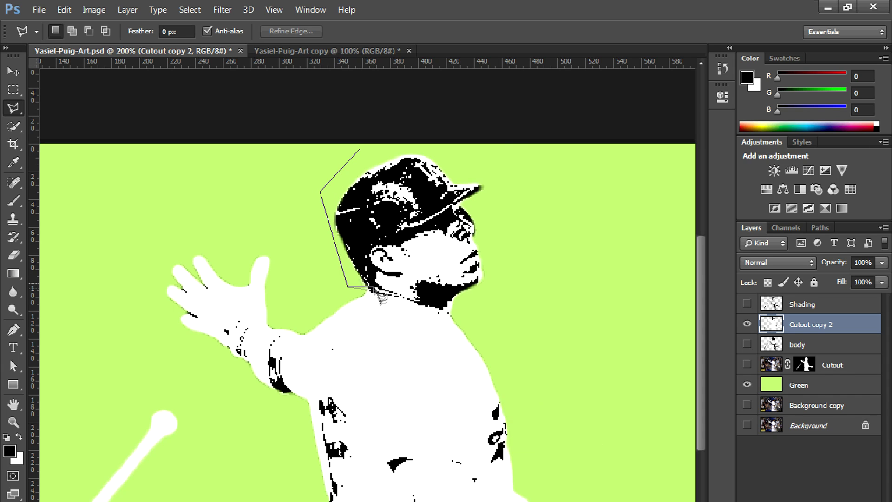
{"action": "left_click", "coordinate": [459, 316]}
{"action": "left_click", "coordinate": [518, 280]}
{"action": "left_click", "coordinate": [487, 153]}
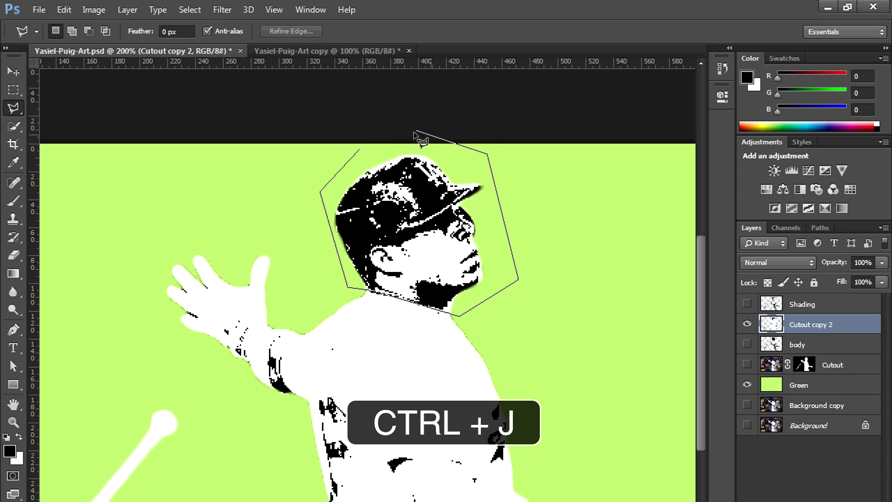
{"action": "left_click", "coordinate": [405, 135]}
{"action": "left_click", "coordinate": [359, 150]}
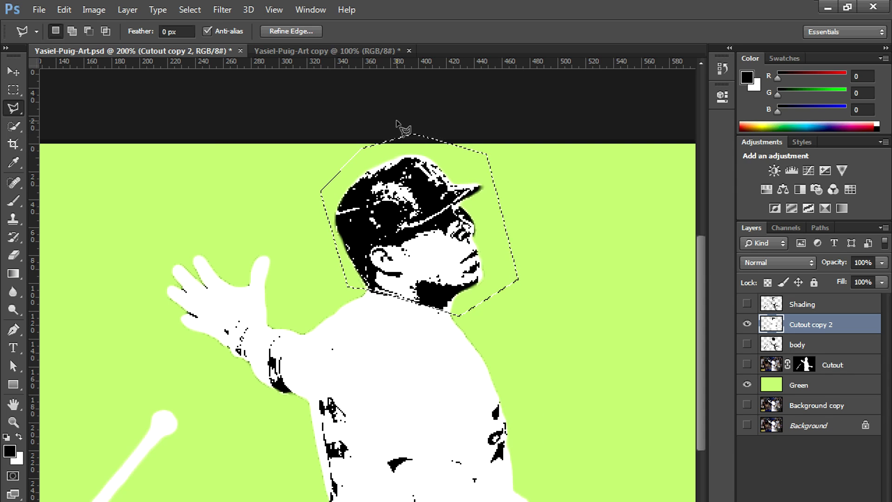
{"action": "key", "text": "ctrl+j"}
Step: Delete the Cutout copy 2 layer and make the body layer visible
{"action": "left_click", "coordinate": [841, 345]}
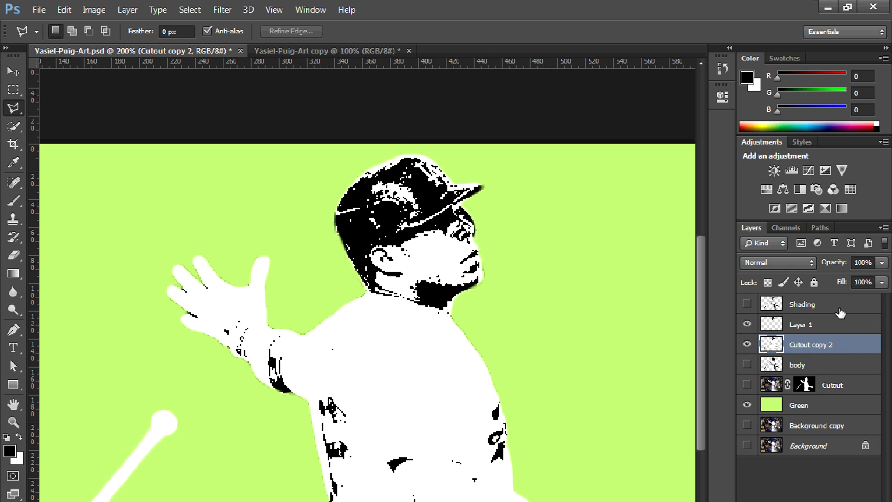
{"action": "key", "text": "Delete"}
{"action": "left_click", "coordinate": [747, 344]}
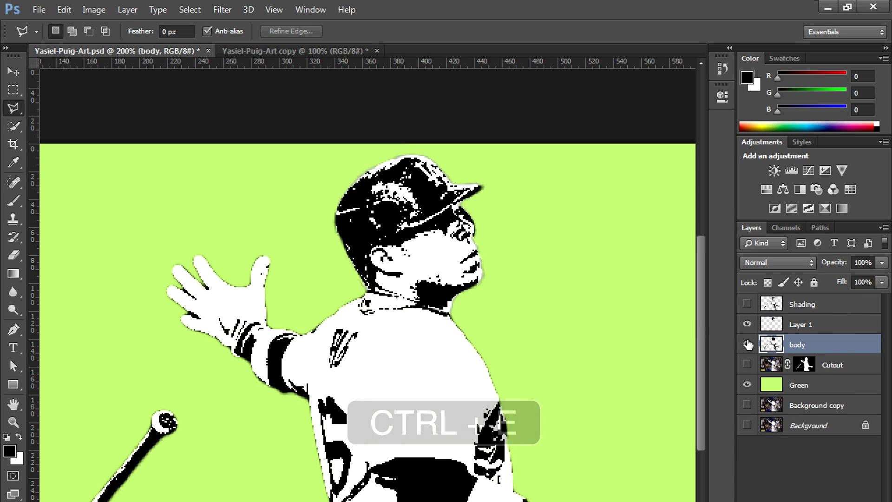
Step: Merge the head layer, Layer 1, down into the body layer
{"action": "left_click", "coordinate": [747, 324]}
{"action": "left_click", "coordinate": [747, 323]}
{"action": "left_click", "coordinate": [791, 326]}
{"action": "left_click", "coordinate": [793, 328]}
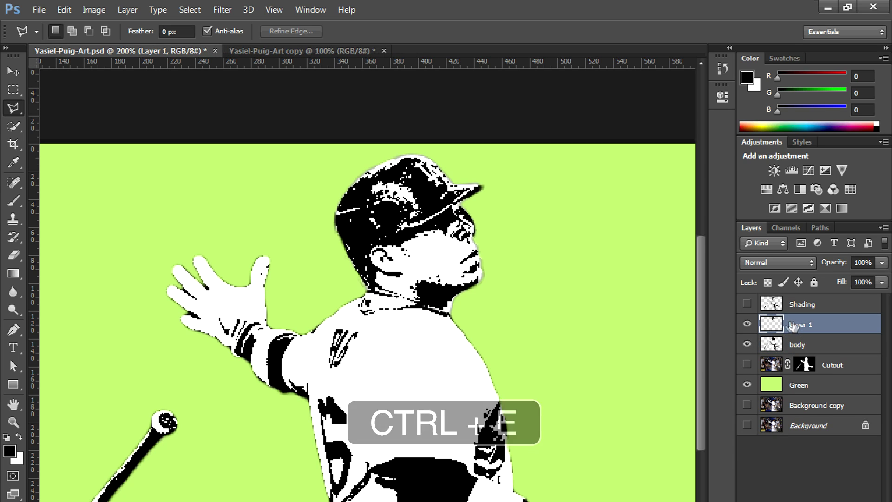
{"action": "key", "text": "ctrl+e"}
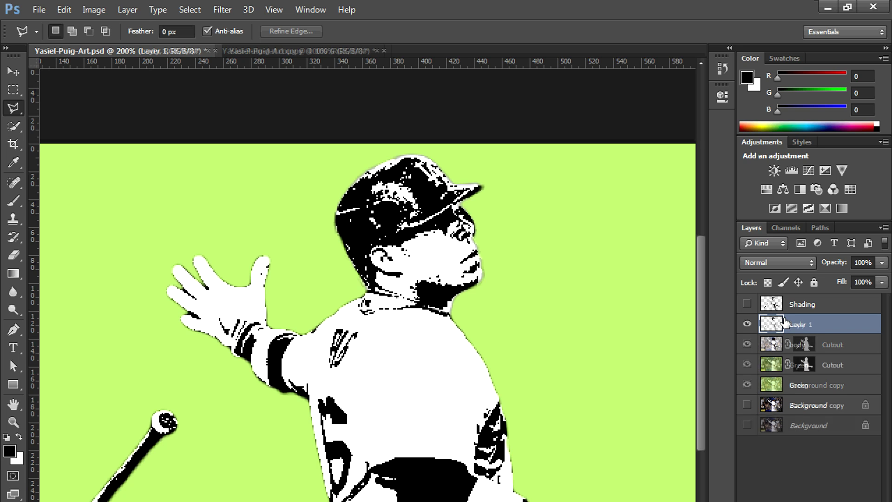
Step: Lower the body layer's opacity to 54%
{"action": "key", "text": "ctrl+minus"}
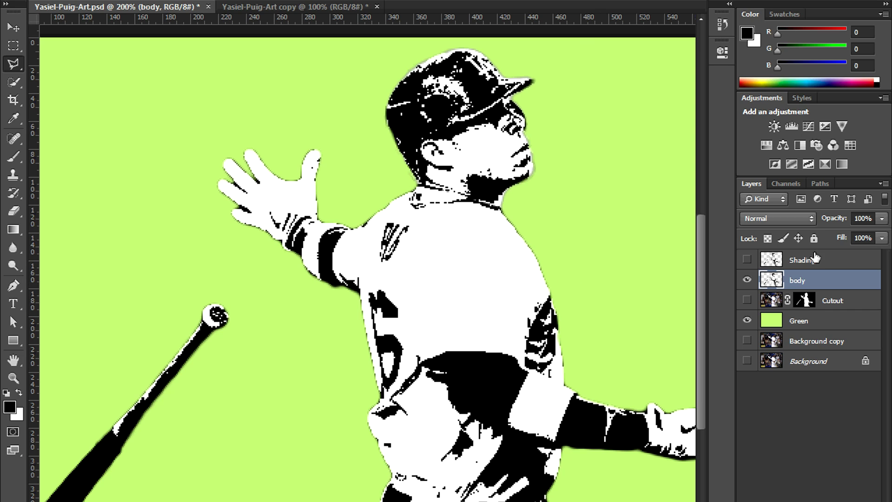
{"action": "left_click", "coordinate": [881, 223]}
{"action": "left_click_drag", "start_coordinate": [881, 238], "coordinate": [852, 238]}
{"action": "left_click", "coordinate": [803, 279]}
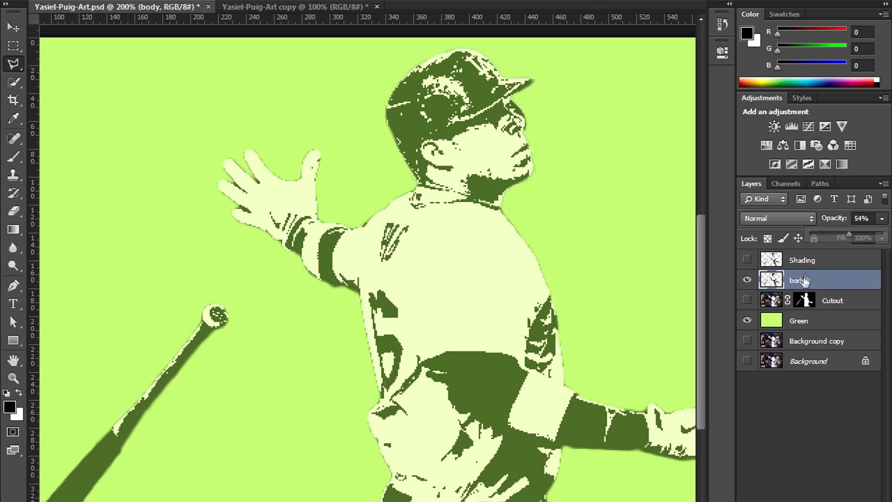
Step: Add a new layer above body and brush black over the dark shapes on the raised arm and the jersey number
{"action": "key", "text": "ctrl+alt+shift+n"}
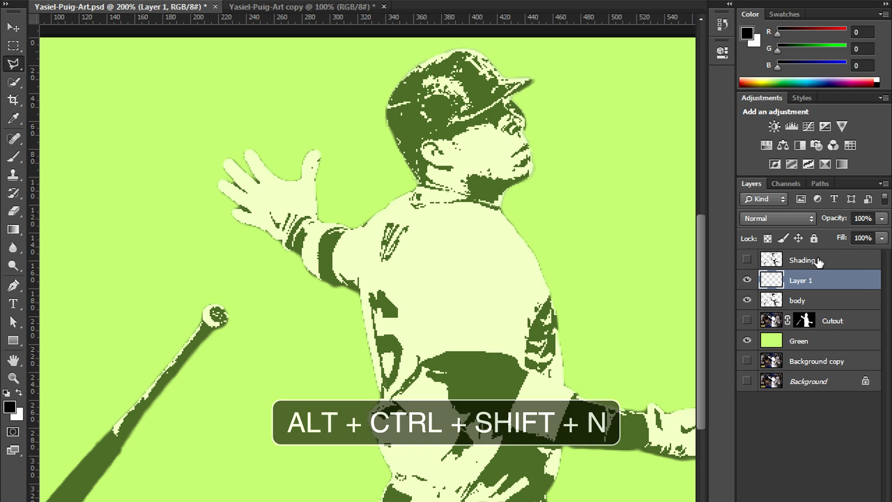
{"action": "key", "text": "b"}
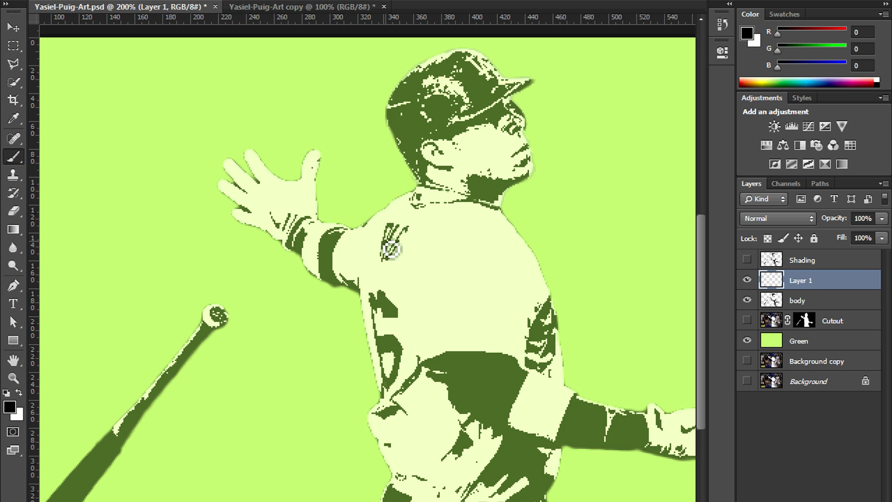
{"action": "left_click_drag", "start_coordinate": [330, 236], "coordinate": [336, 284]}
{"action": "mouse_move", "coordinate": [302, 237]}
{"action": "left_mouse_down"}
{"action": "mouse_move", "coordinate": [302, 260]}
{"action": "mouse_move", "coordinate": [302, 219]}
{"action": "left_mouse_up"}
{"action": "mouse_move", "coordinate": [384, 302]}
{"action": "left_mouse_down"}
{"action": "mouse_move", "coordinate": [399, 315]}
{"action": "mouse_move", "coordinate": [382, 298]}
{"action": "mouse_move", "coordinate": [375, 327]}
{"action": "mouse_move", "coordinate": [390, 349]}
{"action": "mouse_move", "coordinate": [379, 346]}
{"action": "mouse_move", "coordinate": [396, 345]}
{"action": "left_mouse_up"}
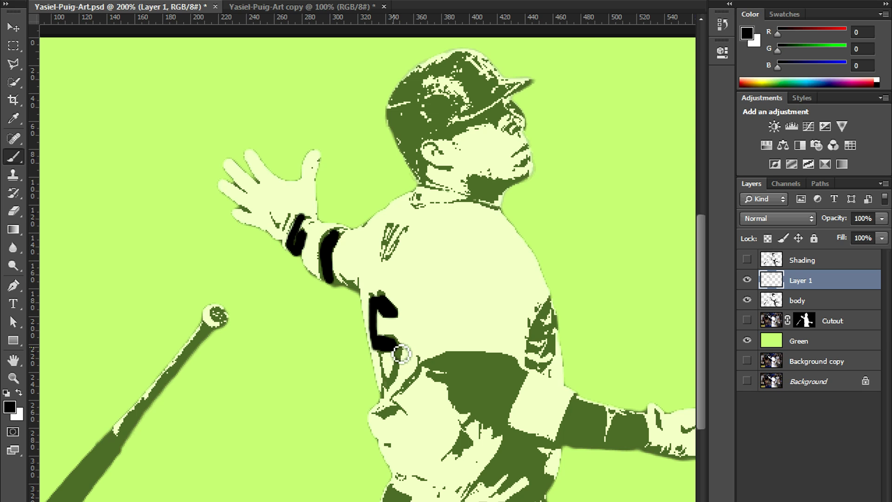
Step: Hide the body layer and Layer 1, then show and select the finished Shading layer
{"action": "left_click", "coordinate": [747, 299]}
{"action": "left_click", "coordinate": [747, 280]}
{"action": "left_click", "coordinate": [748, 259]}
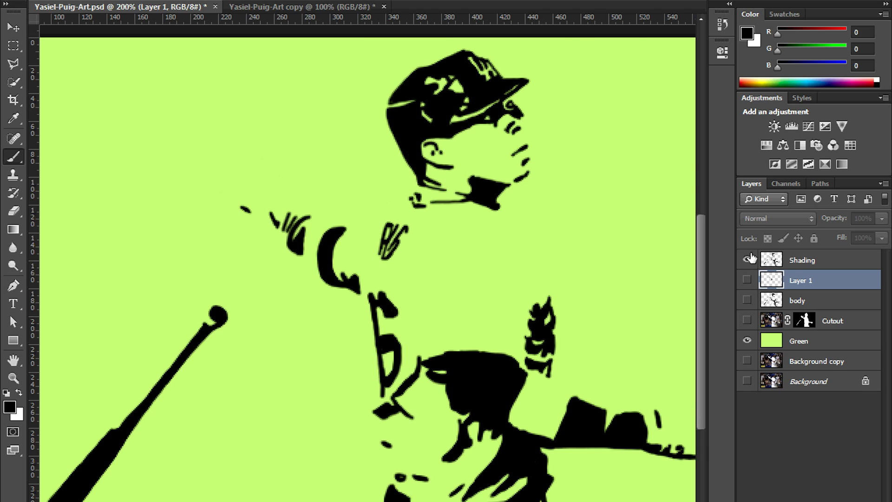
{"action": "key", "text": "ctrl+minus"}
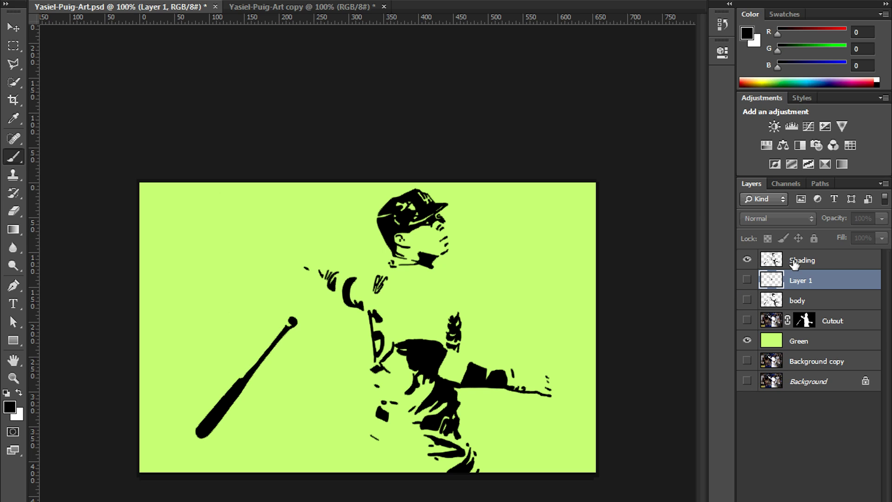
{"action": "left_click", "coordinate": [796, 263]}
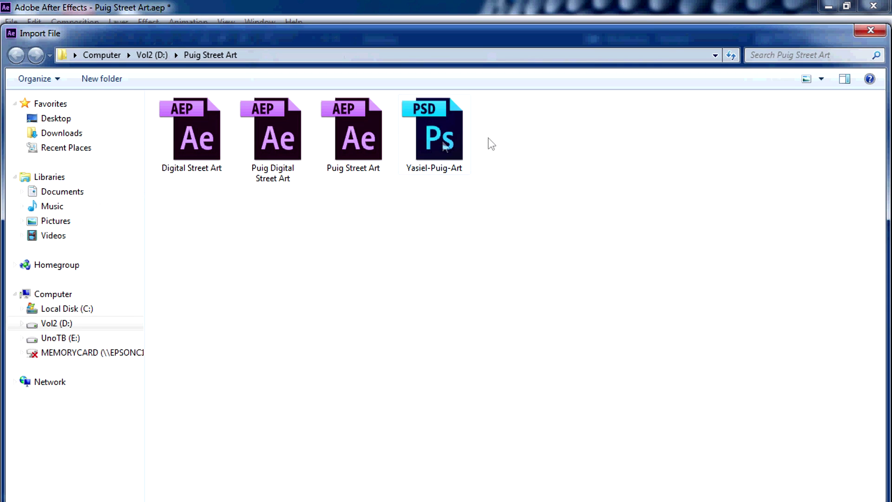
Step: Import Yasiel-Puig-Art.psd as a composition with layer styles merged into footage and open the Yasiel-Puig-Art composition
{"action": "double_click", "coordinate": [436, 140]}
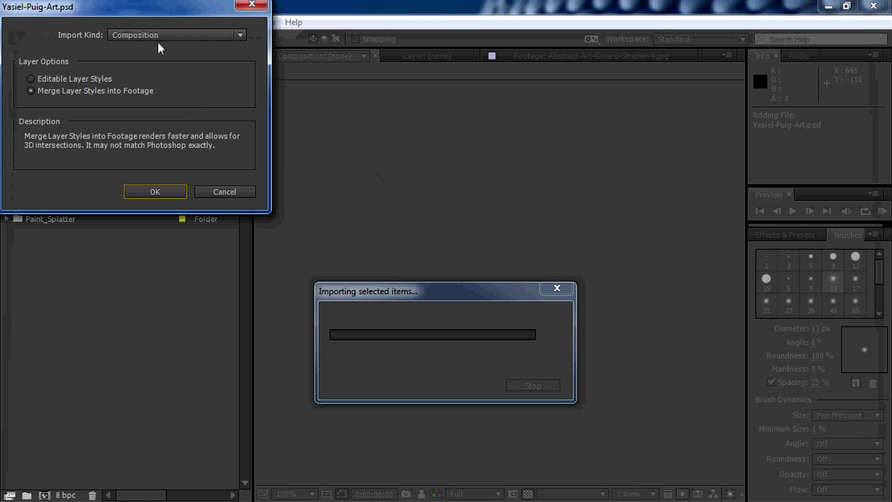
{"action": "left_click", "coordinate": [155, 191]}
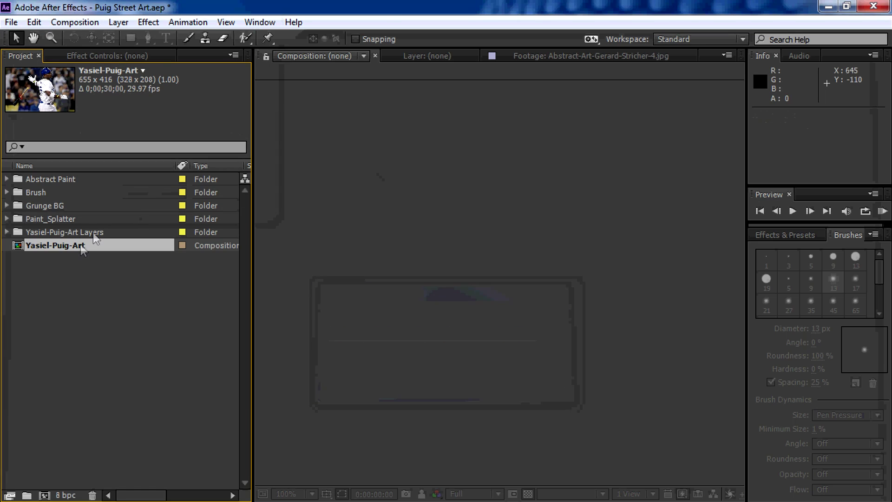
{"action": "double_click", "coordinate": [77, 247]}
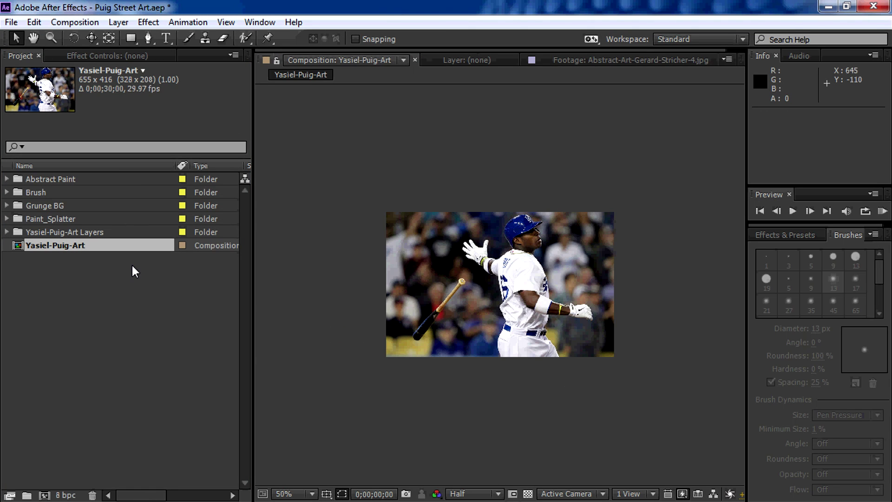
Step: Set the Yasiel-Puig-Art composition to the HDV/HDTV 720 29.97 preset
{"action": "key", "text": "ctrl+k"}
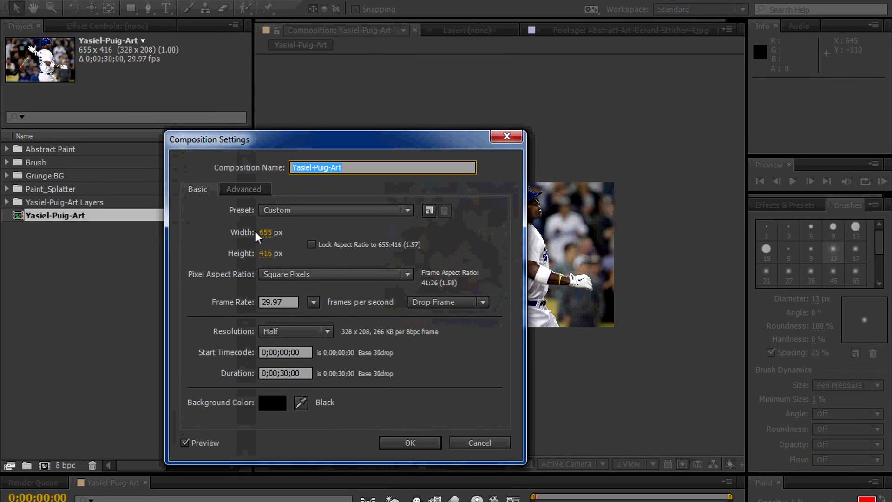
{"action": "left_click", "coordinate": [321, 210]}
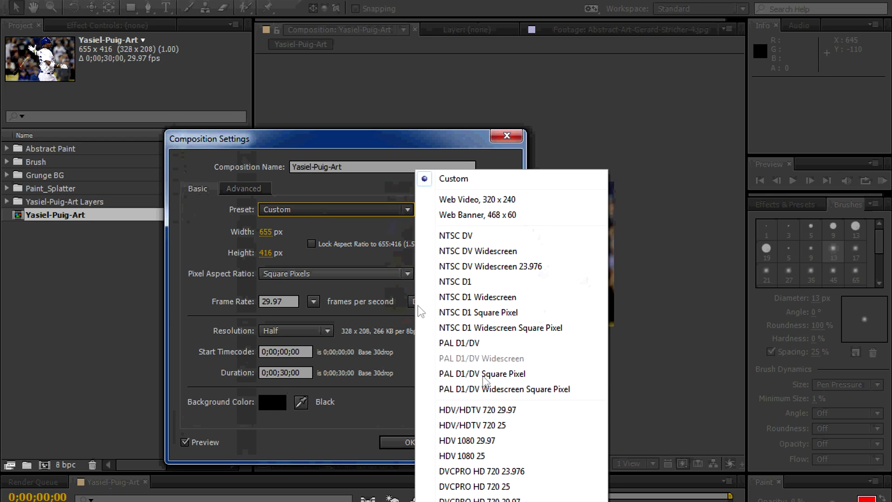
{"action": "left_click", "coordinate": [504, 412]}
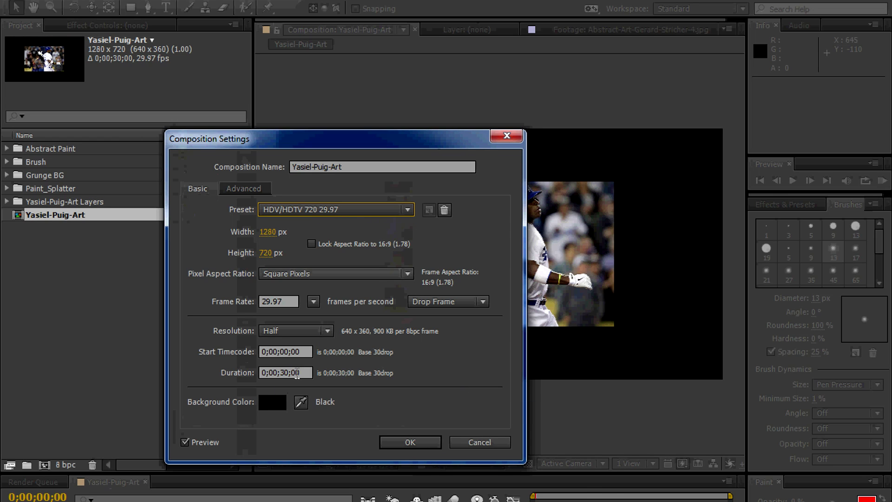
{"action": "left_click", "coordinate": [409, 443]}
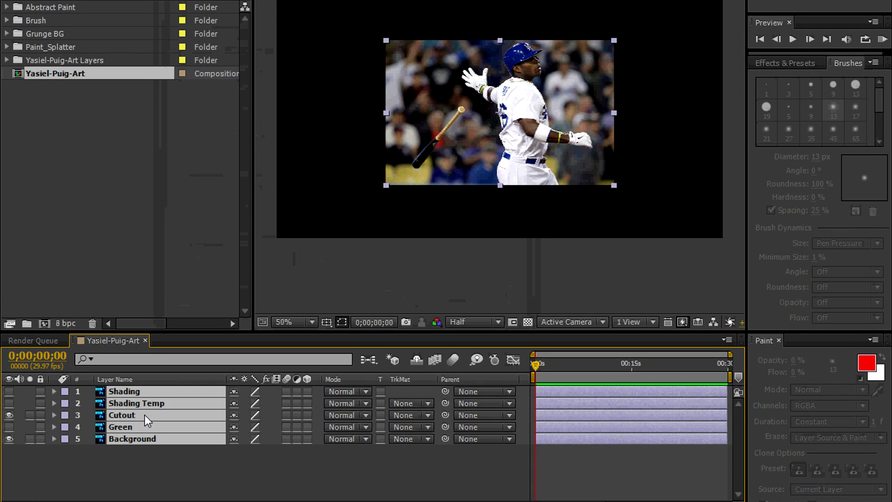
Step: Scale all layers in the composition to 150% and nudge them down to the lower edge of the frame
{"action": "key", "text": "ctrl+a"}
{"action": "key", "text": "s"}
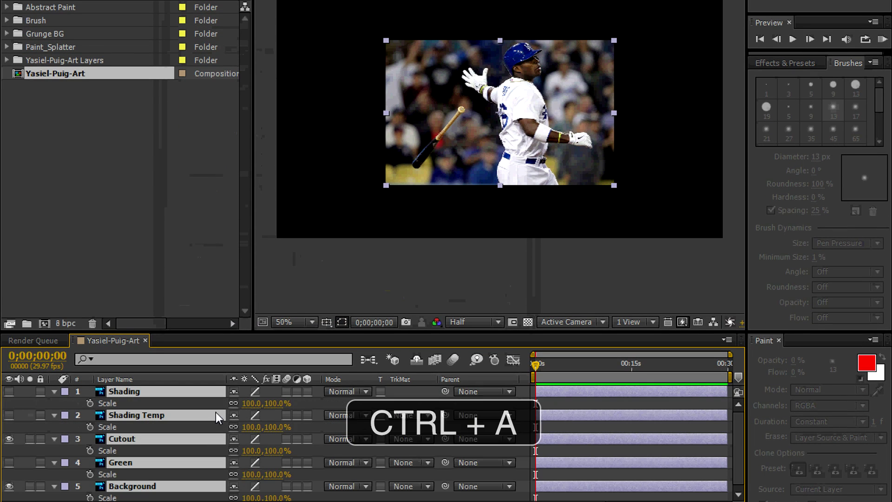
{"action": "left_click", "coordinate": [253, 402]}
{"action": "type", "text": "150"}
{"action": "key", "text": "Return"}
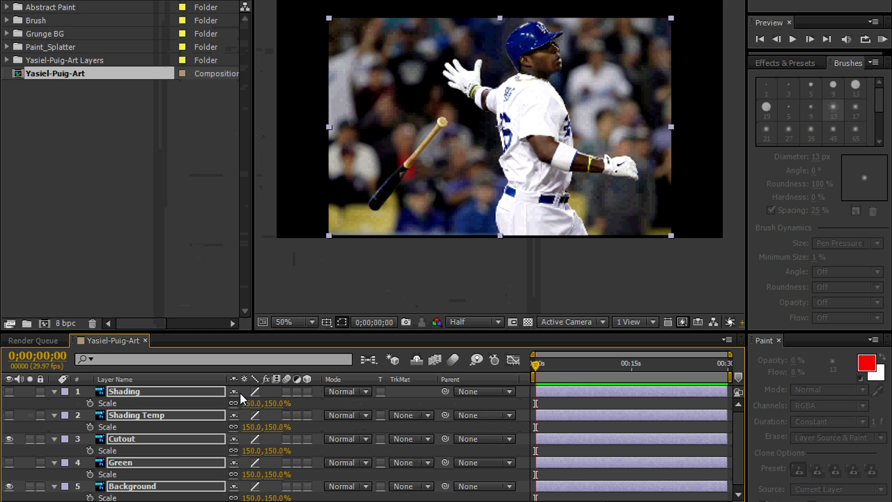
{"action": "key", "text": "F2"}
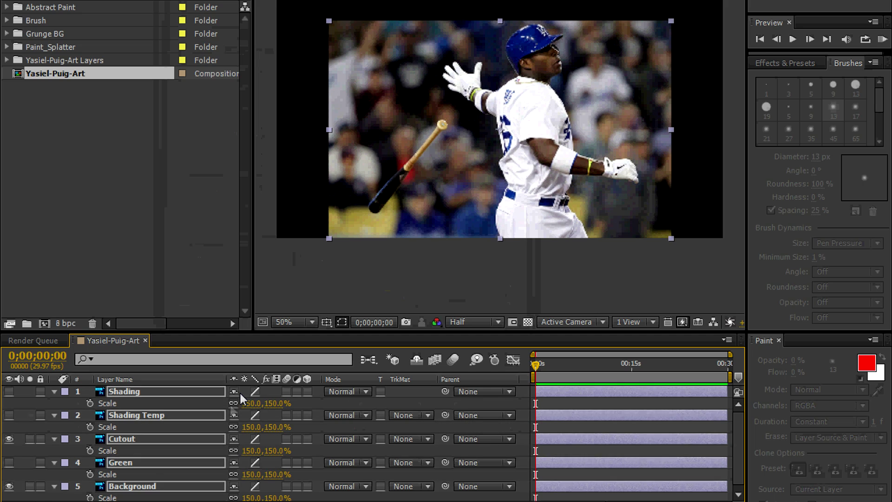
Step: Delete the Shading Temp and Green layers from the composition
{"action": "left_click", "coordinate": [121, 415]}
{"action": "key", "text": "Delete"}
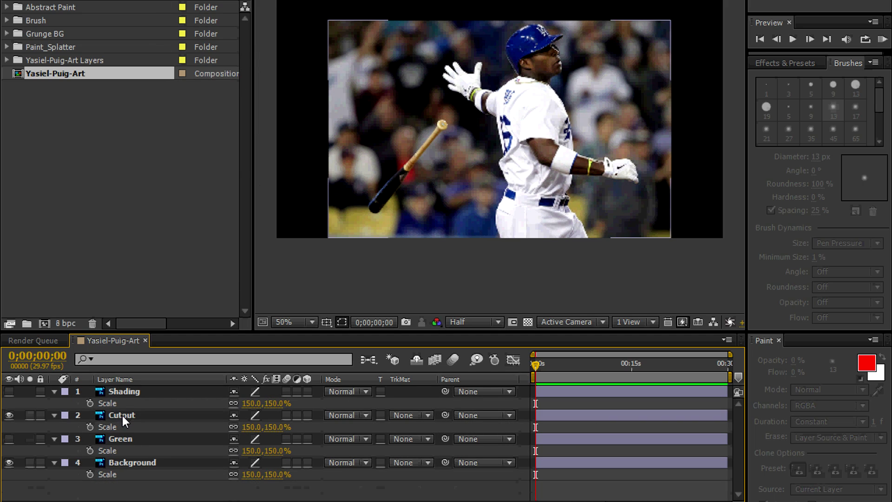
{"action": "left_click", "coordinate": [121, 437]}
{"action": "key", "text": "Delete"}
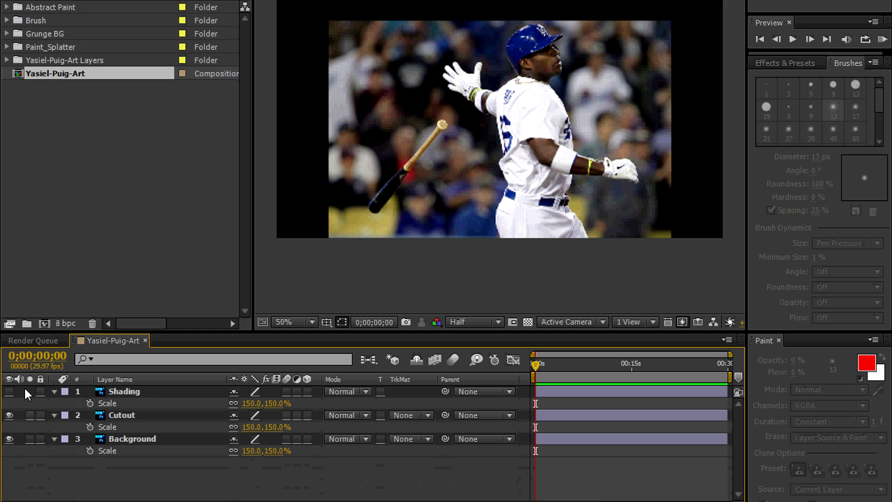
Step: Collapse the Shading and Cutout layer properties and make Shading the only visible layer, over the transparency grid
{"action": "left_click", "coordinate": [54, 392]}
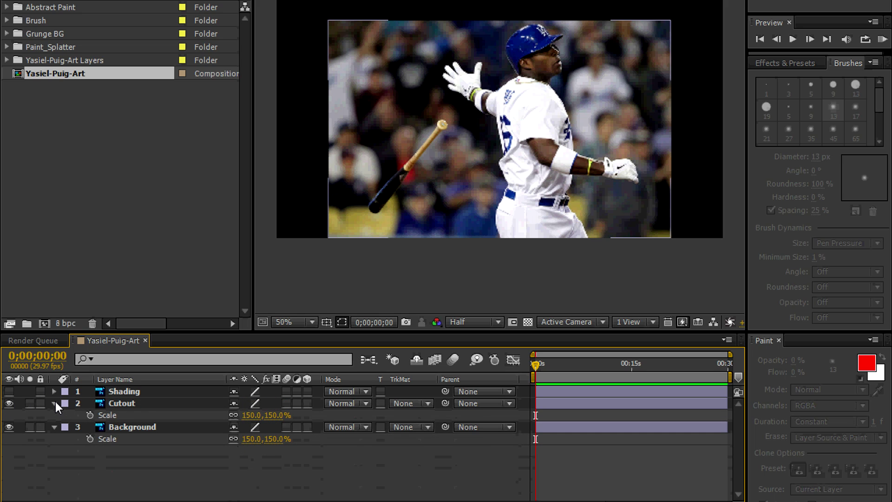
{"action": "left_click", "coordinate": [54, 403]}
{"action": "left_click_drag", "start_coordinate": [9, 415], "coordinate": [6, 388]}
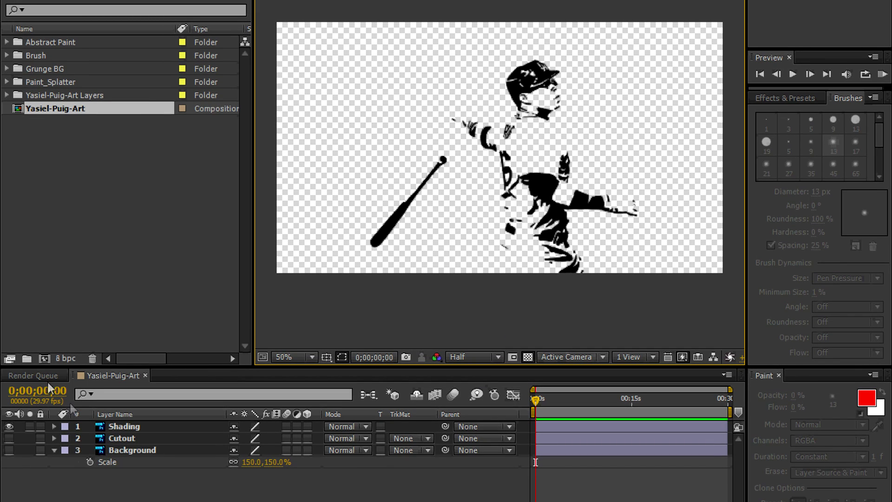
Step: Toggle the Shading, Cutout and Background layers to compare them, leaving only Cutout visible
{"action": "left_click", "coordinate": [10, 437]}
{"action": "left_click", "coordinate": [9, 428]}
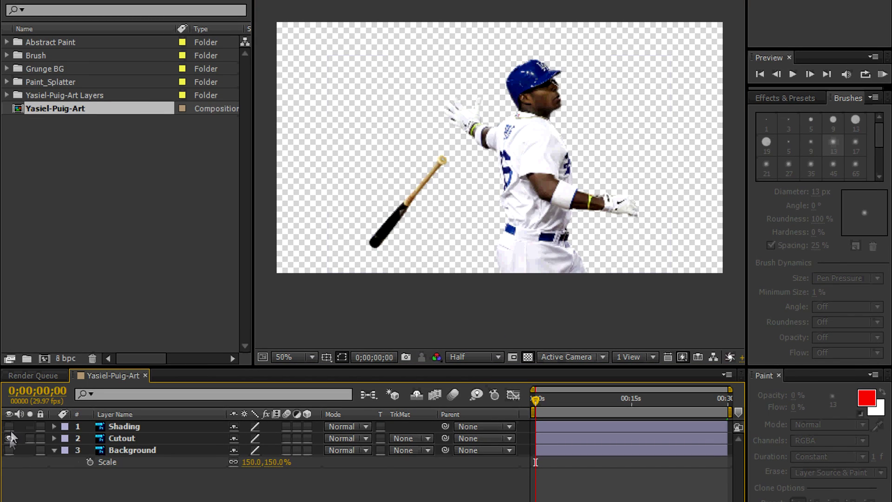
{"action": "left_click", "coordinate": [9, 440]}
{"action": "left_click", "coordinate": [8, 449]}
{"action": "left_click", "coordinate": [8, 450]}
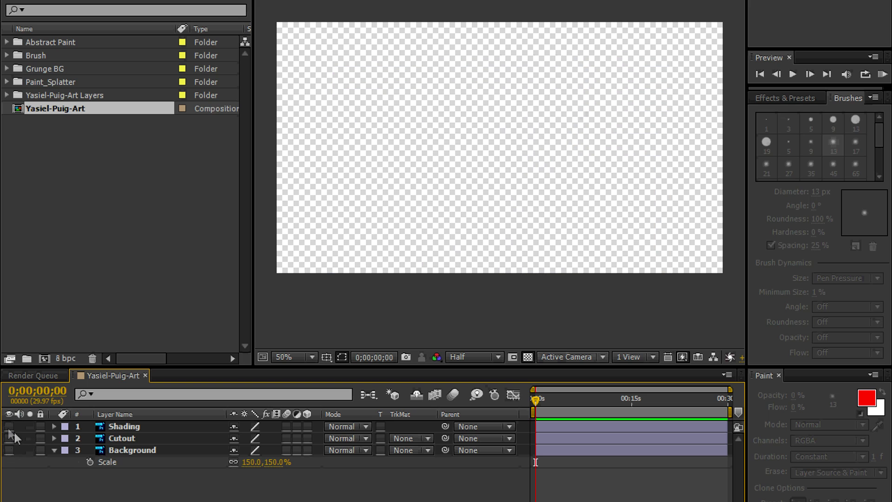
{"action": "left_click", "coordinate": [10, 427]}
{"action": "left_click", "coordinate": [10, 438]}
{"action": "left_click", "coordinate": [10, 427]}
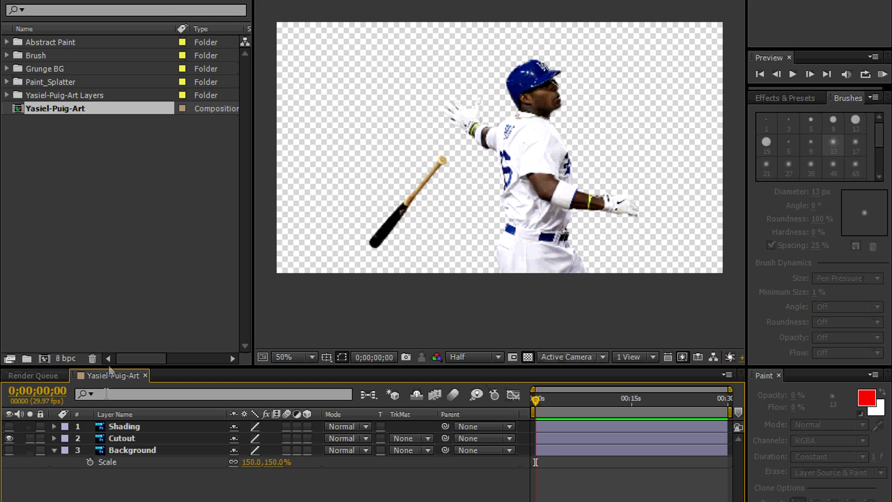
Step: Duplicate the Yasiel-Puig-Art composition and rename the copy Grunge BG
{"action": "left_click", "coordinate": [65, 109]}
{"action": "key", "text": "ctrl+d"}
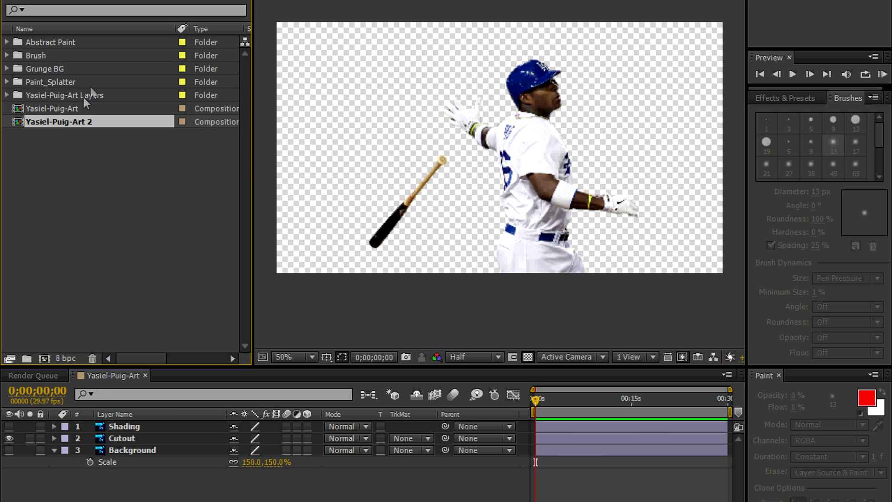
{"action": "key", "text": "Return"}
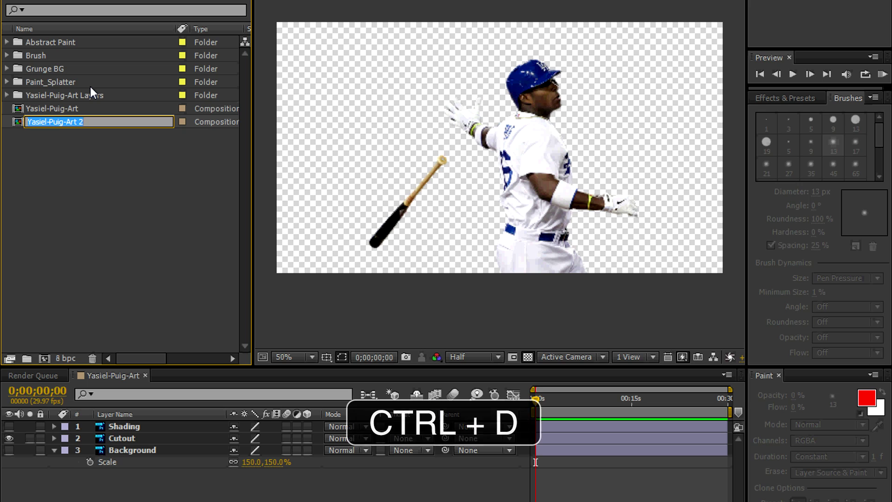
{"action": "type", "text": "Grunge BG"}
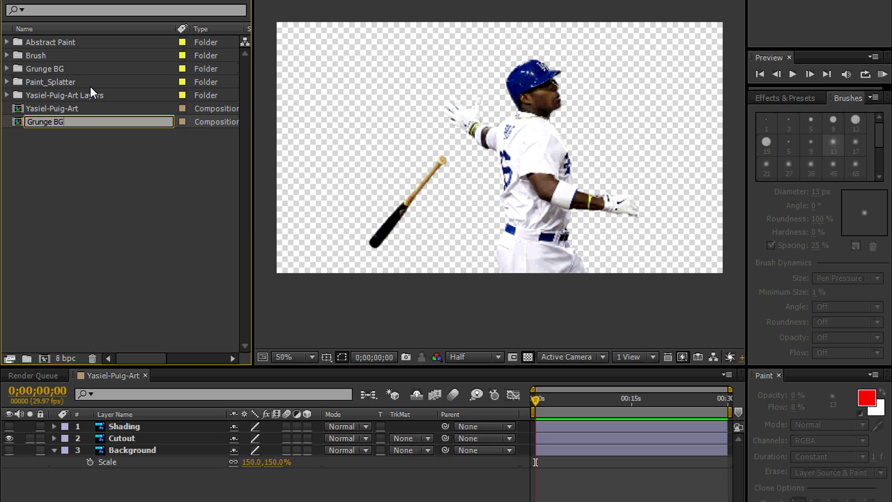
{"action": "key", "text": "Return"}
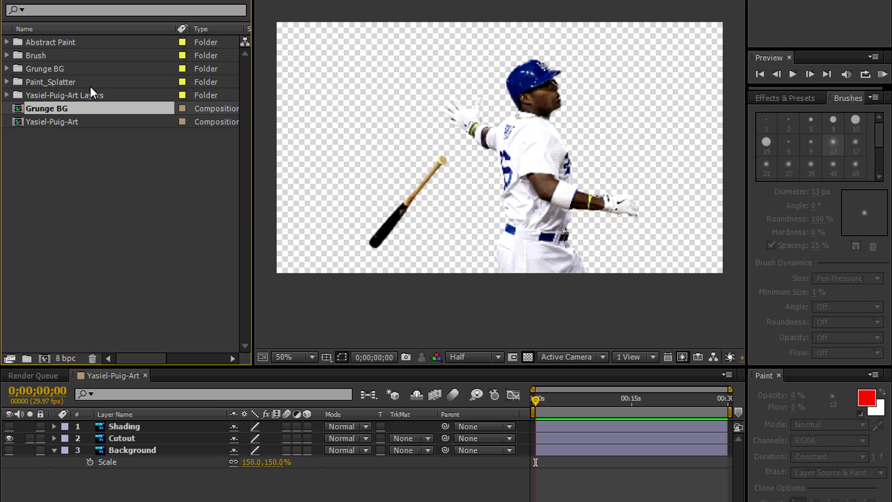
Step: In the Grunge BG composition, delete the Shading and Background layers and place Grunge A/Grunge Texture.psd beneath Cutout
{"action": "double_click", "coordinate": [65, 112]}
{"action": "left_click", "coordinate": [124, 426]}
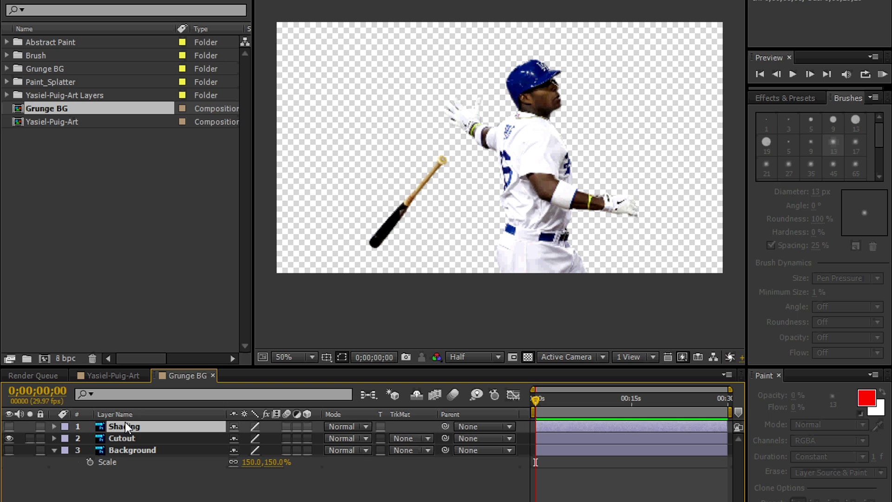
{"action": "key", "text": "Delete"}
{"action": "left_click", "coordinate": [132, 439]}
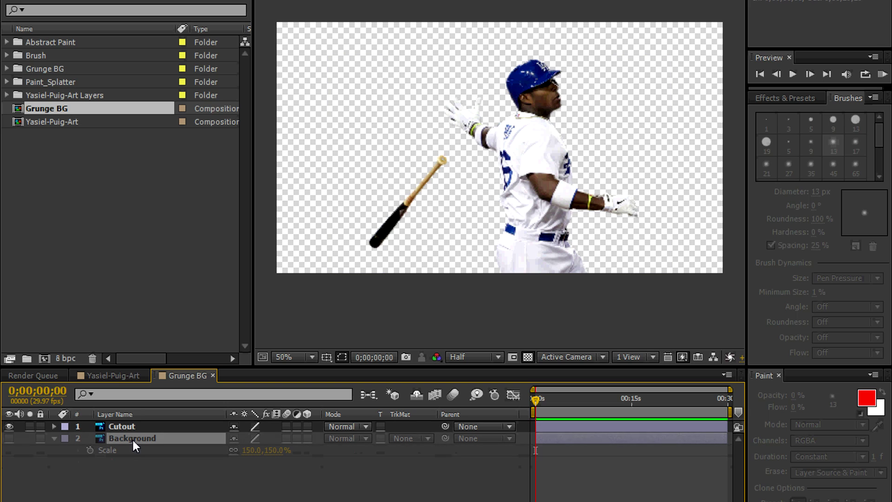
{"action": "key", "text": "Delete"}
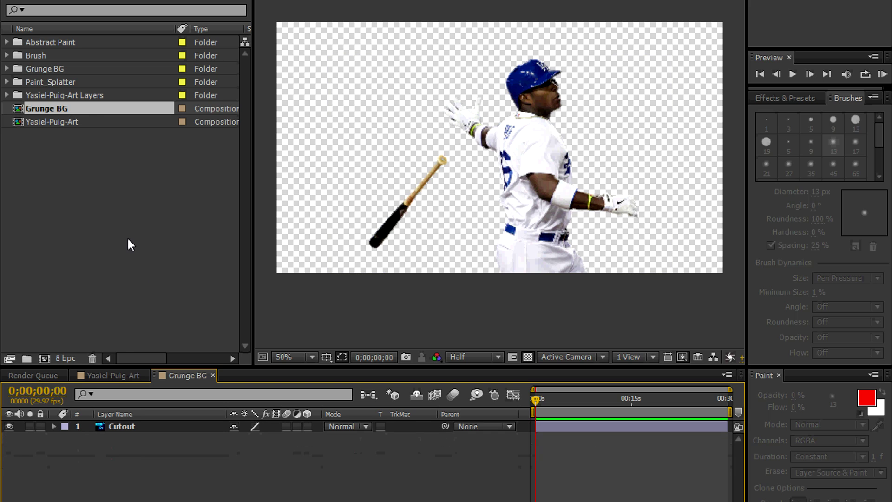
{"action": "left_click", "coordinate": [7, 68]}
{"action": "left_click_drag", "start_coordinate": [128, 85], "coordinate": [140, 451]}
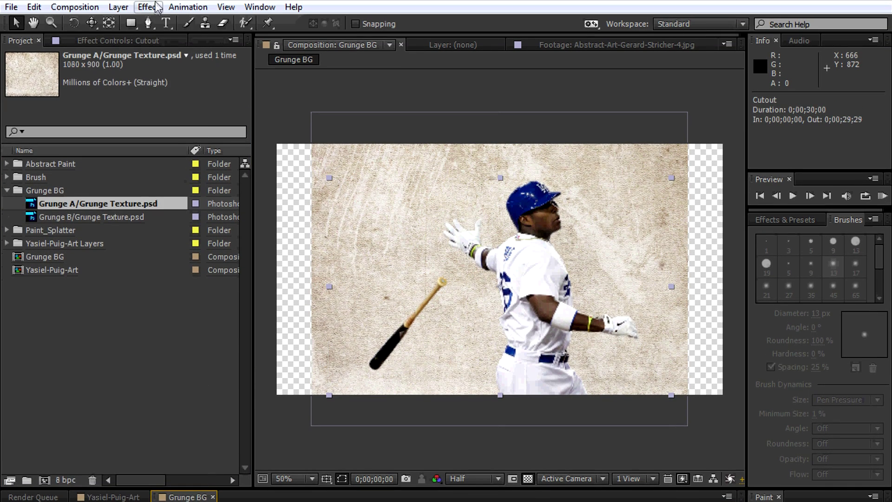
Step: Apply a Generate Fill effect to the Cutout layer with the fill color white (FFFFFF)
{"action": "left_click", "coordinate": [158, 7]}
{"action": "mouse_move", "coordinate": [142, 200]}
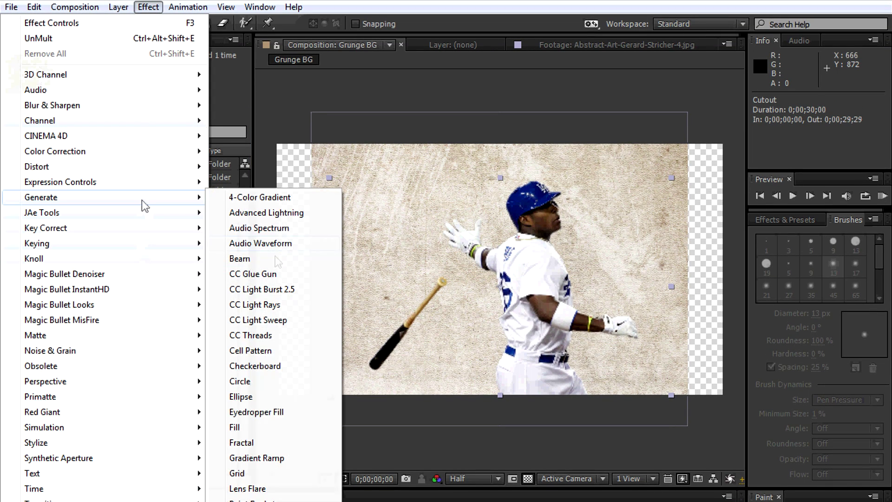
{"action": "left_click", "coordinate": [264, 431]}
{"action": "left_click", "coordinate": [145, 98]}
{"action": "left_click", "coordinate": [15, 17]}
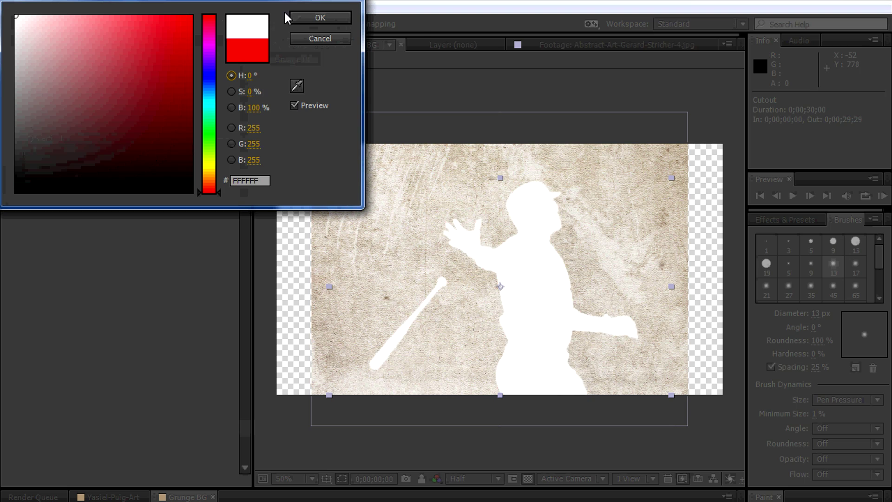
{"action": "left_click", "coordinate": [320, 18]}
Step: Give the grunge texture layer an alpha matte from Cutout and check it without the transparency grid at 0;00;25;03
{"action": "left_click", "coordinate": [411, 424]}
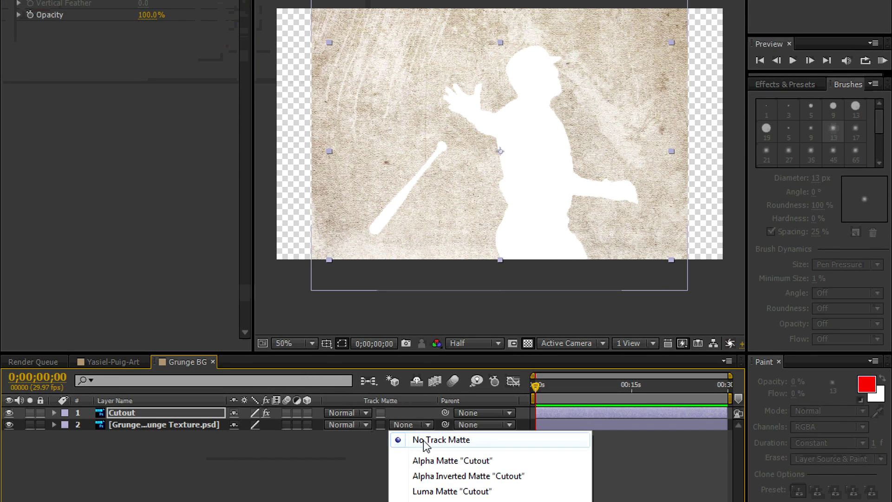
{"action": "left_click", "coordinate": [435, 460]}
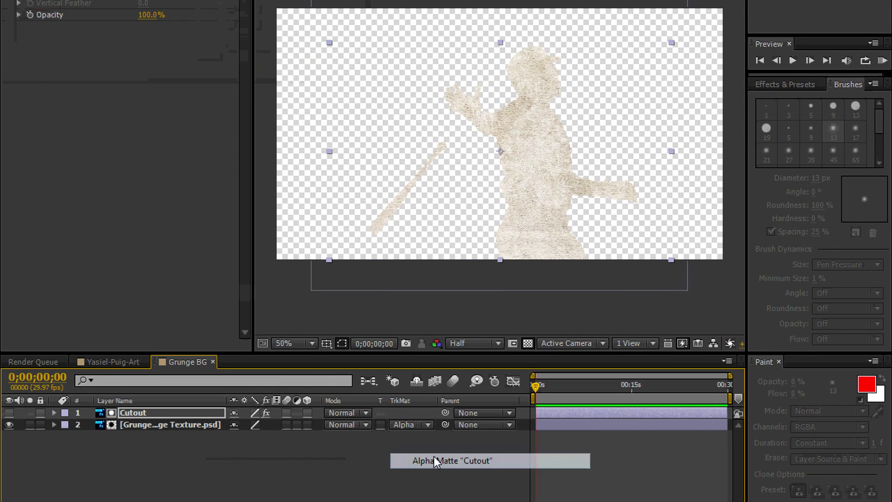
{"action": "left_click", "coordinate": [528, 345]}
{"action": "left_click_drag", "start_coordinate": [677, 385], "coordinate": [697, 385]}
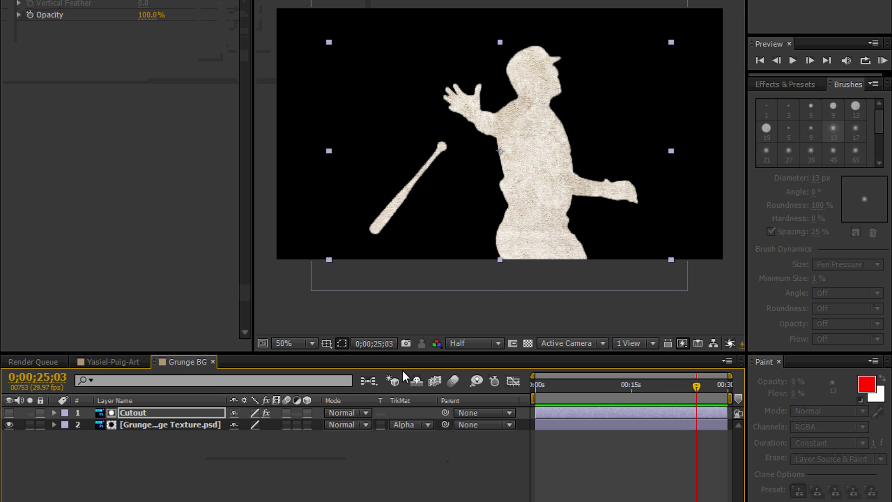
Step: Duplicate the Yasiel-Puig-Art composition again and rename the copy Brush Strokes
{"action": "left_click", "coordinate": [23, 1]}
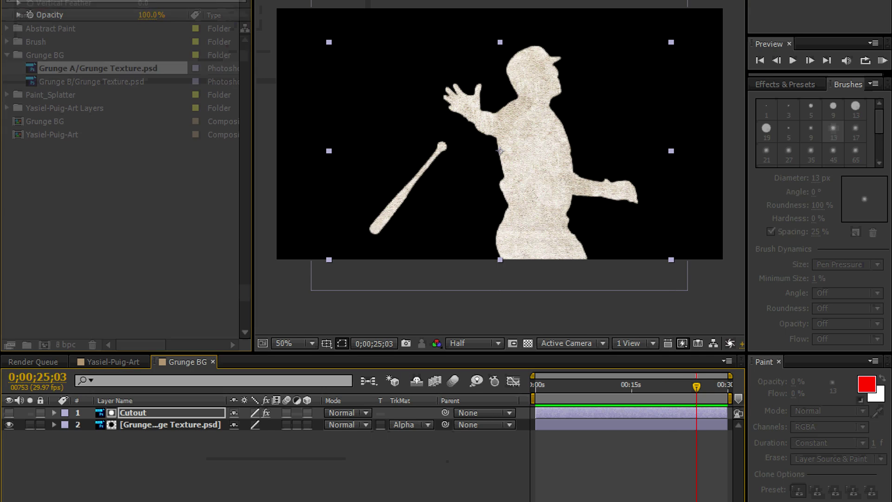
{"action": "left_click", "coordinate": [46, 122]}
{"action": "left_click", "coordinate": [55, 134]}
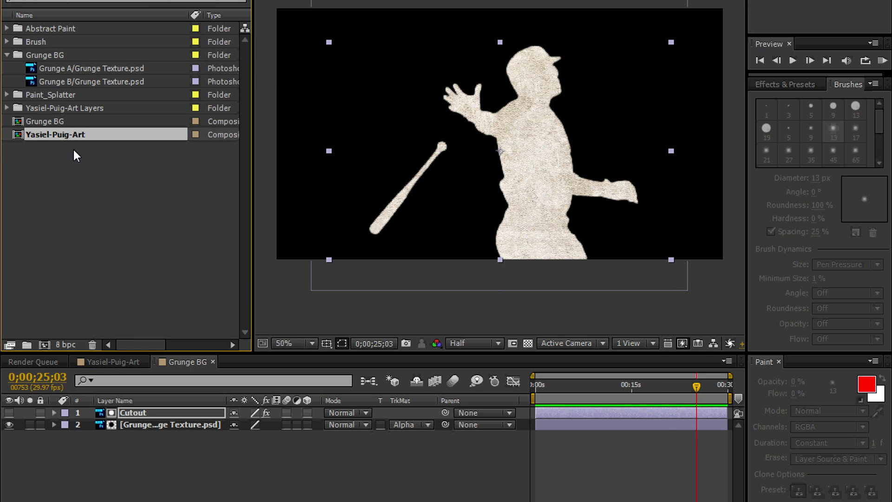
{"action": "key", "text": "ctrl+d"}
{"action": "key", "text": "Return"}
{"action": "type", "text": "Brush Strokes"}
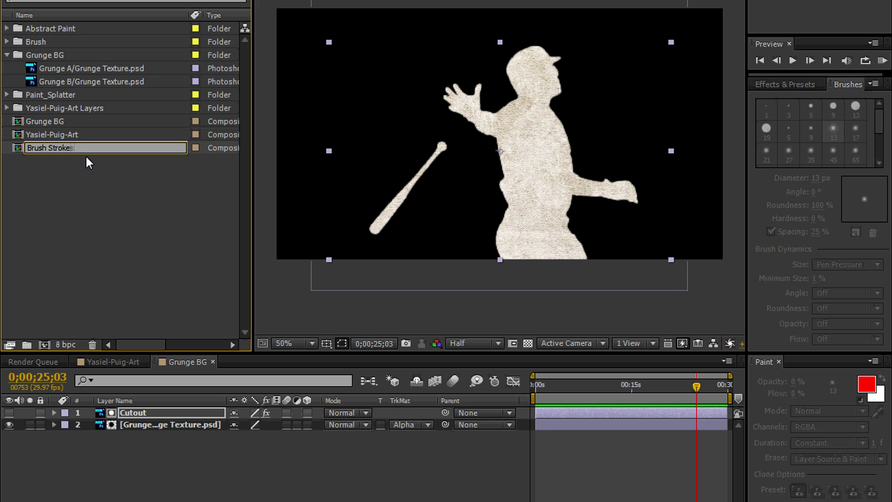
{"action": "key", "text": "Return"}
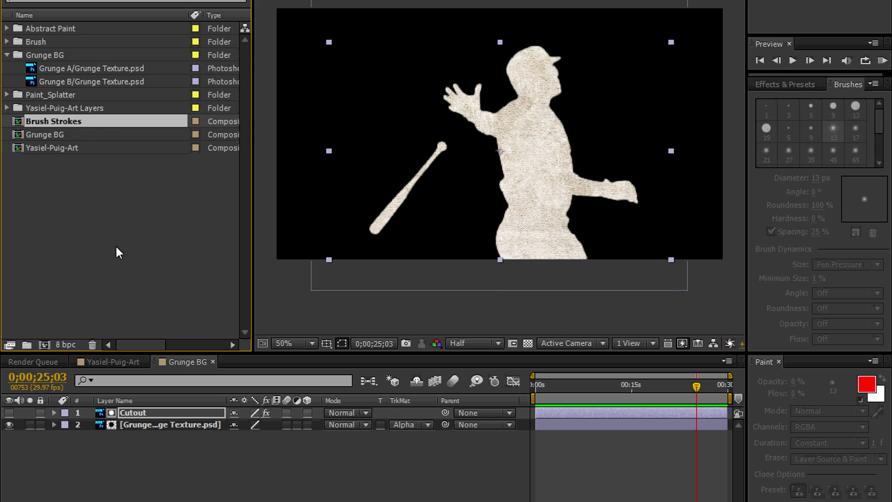
Step: Open the Brush Strokes composition and delete its Shading and Background layers, keeping only Cutout
{"action": "double_click", "coordinate": [77, 121]}
{"action": "left_click", "coordinate": [124, 412]}
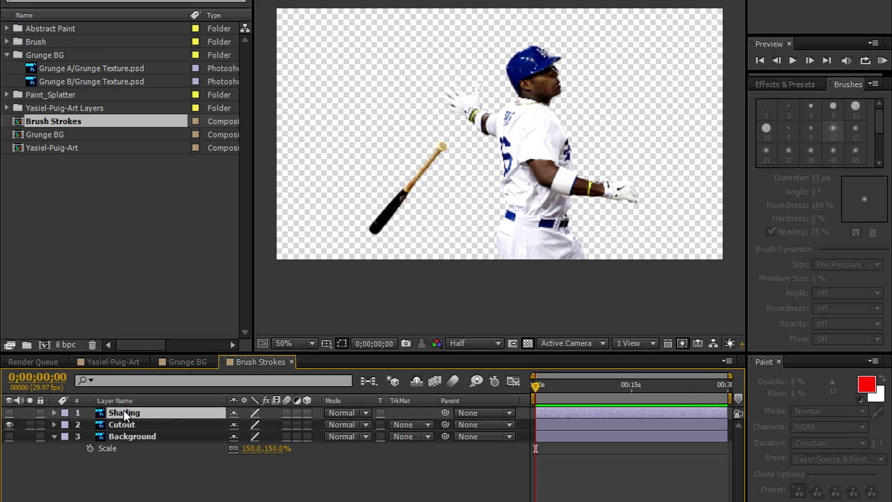
{"action": "key", "text": "Delete"}
{"action": "left_click", "coordinate": [127, 425]}
{"action": "key", "text": "Delete"}
{"action": "left_click", "coordinate": [115, 408]}
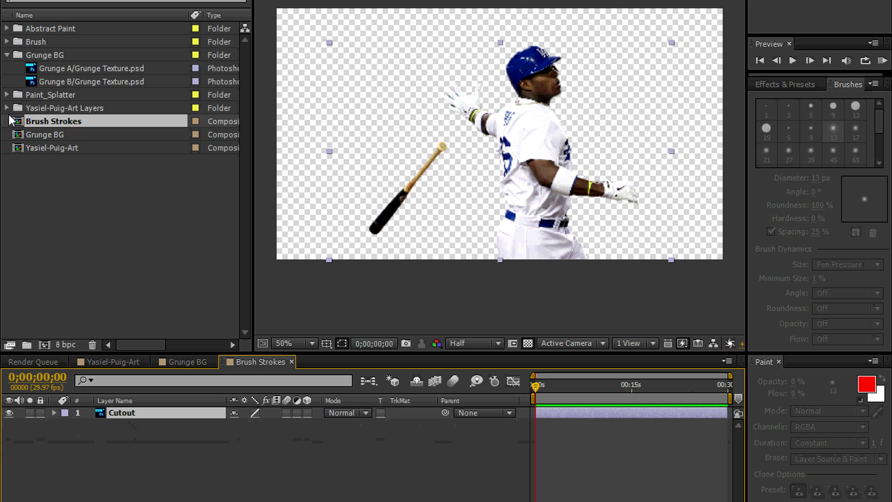
Step: Add Brush_16.jpg from the Brush folder above Cutout, scale it to 50% and shift it up over the player
{"action": "left_click", "coordinate": [7, 55]}
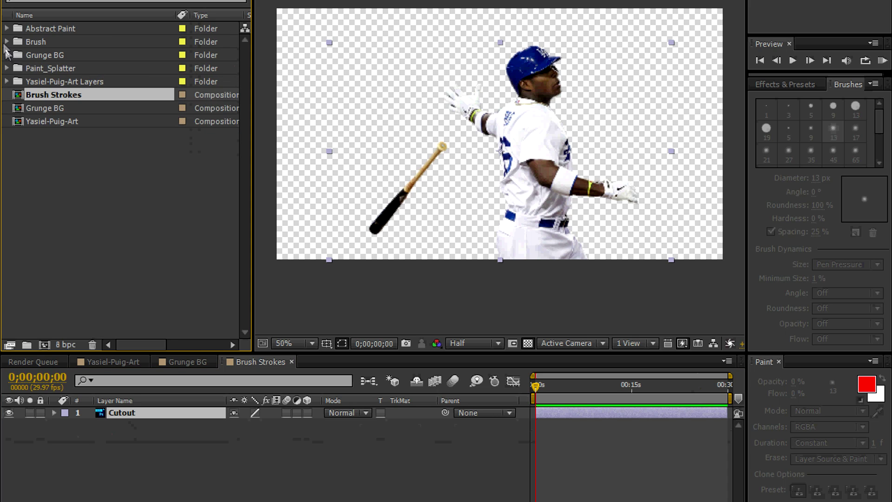
{"action": "left_click", "coordinate": [7, 42]}
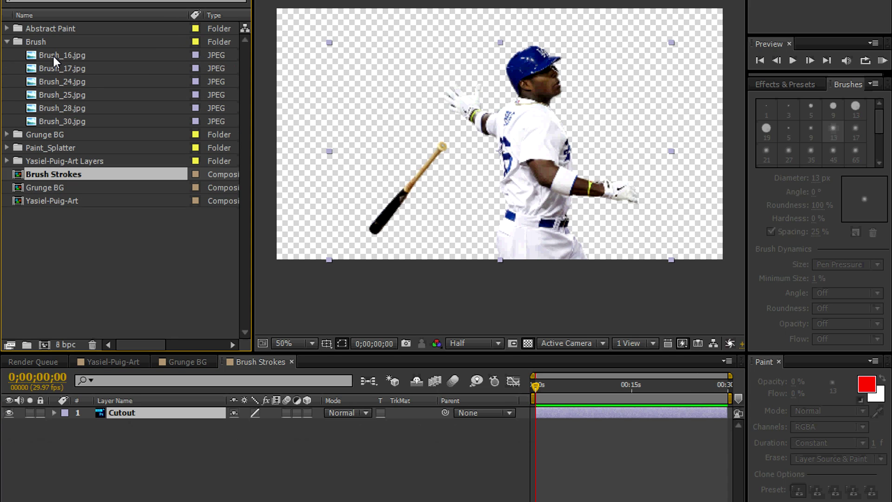
{"action": "left_click", "coordinate": [55, 55]}
{"action": "mouse_move", "coordinate": [78, 60]}
{"action": "left_mouse_down"}
{"action": "mouse_move", "coordinate": [130, 240]}
{"action": "mouse_move", "coordinate": [157, 444]}
{"action": "mouse_move", "coordinate": [158, 410]}
{"action": "left_mouse_up"}
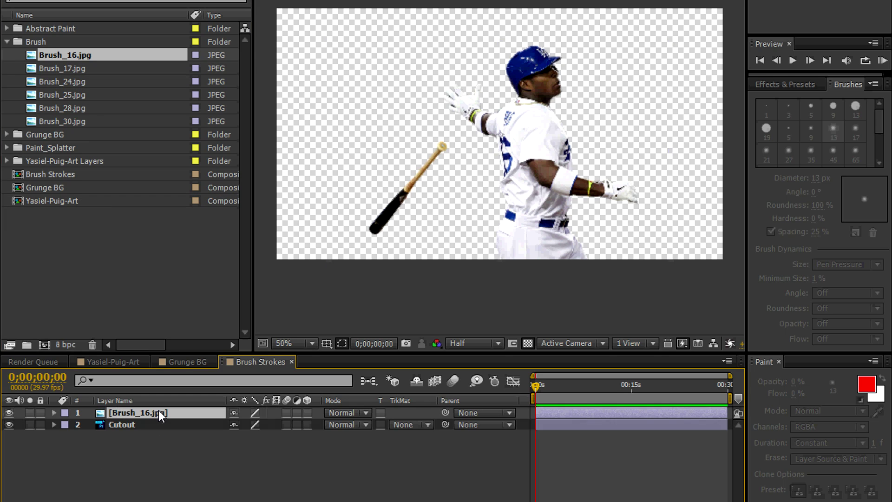
{"action": "key", "text": "s"}
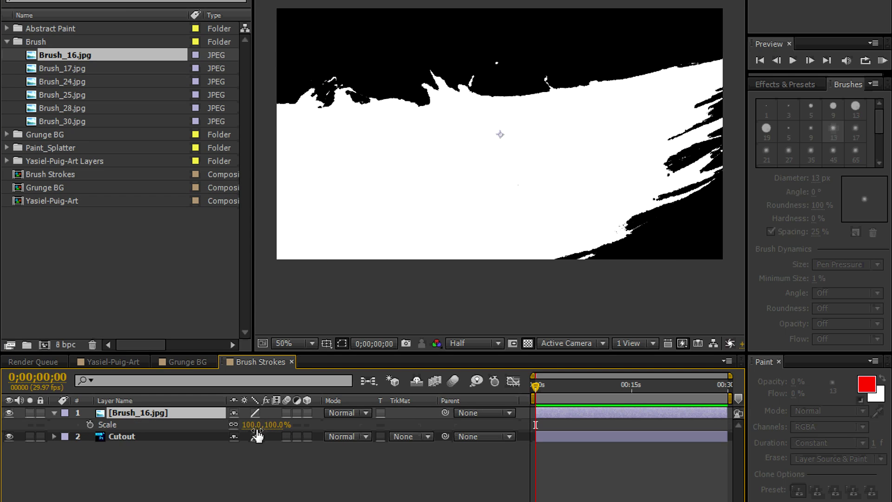
{"action": "left_click_drag", "start_coordinate": [255, 425], "coordinate": [224, 428]}
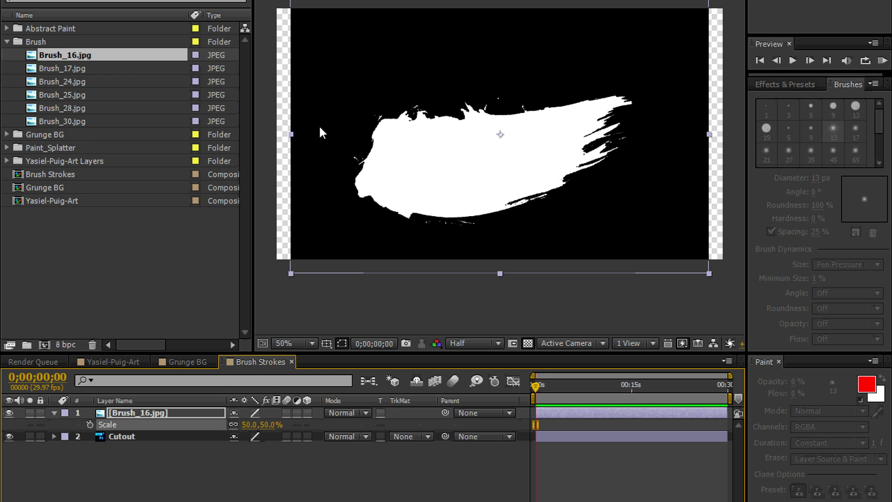
{"action": "left_click_drag", "start_coordinate": [398, 165], "coordinate": [421, 125]}
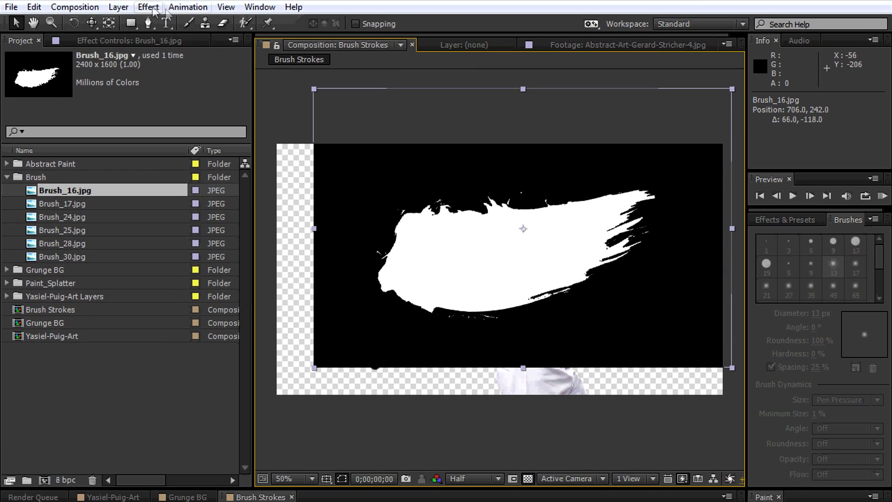
Step: Apply the Knoll UnMult effect to the Brush_16.jpg layer and reduce its scale to 39%
{"action": "left_click", "coordinate": [149, 7]}
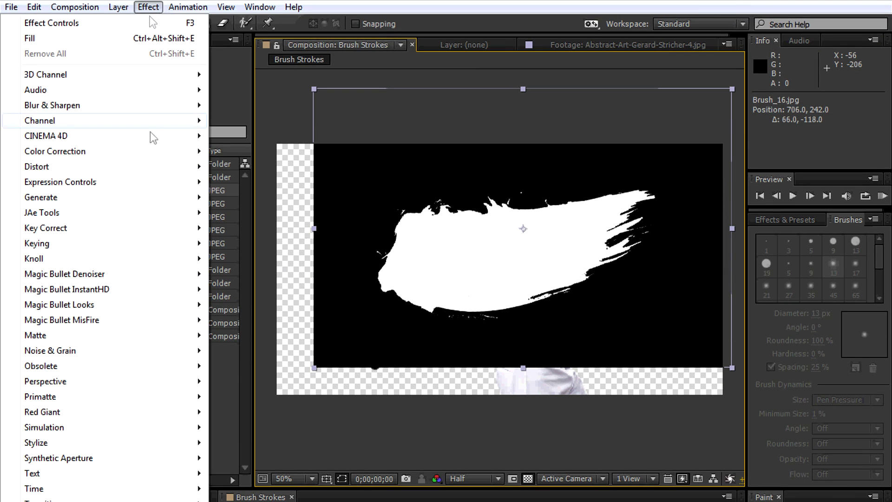
{"action": "mouse_move", "coordinate": [107, 262]}
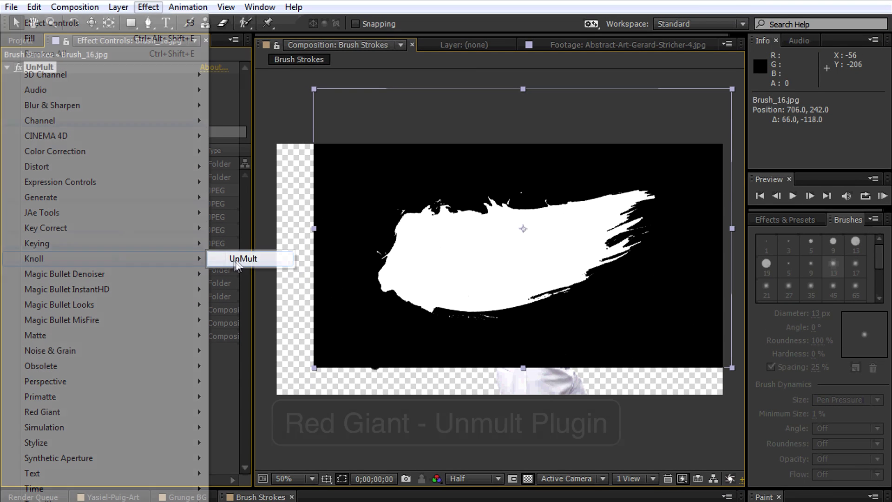
{"action": "left_click", "coordinate": [243, 258]}
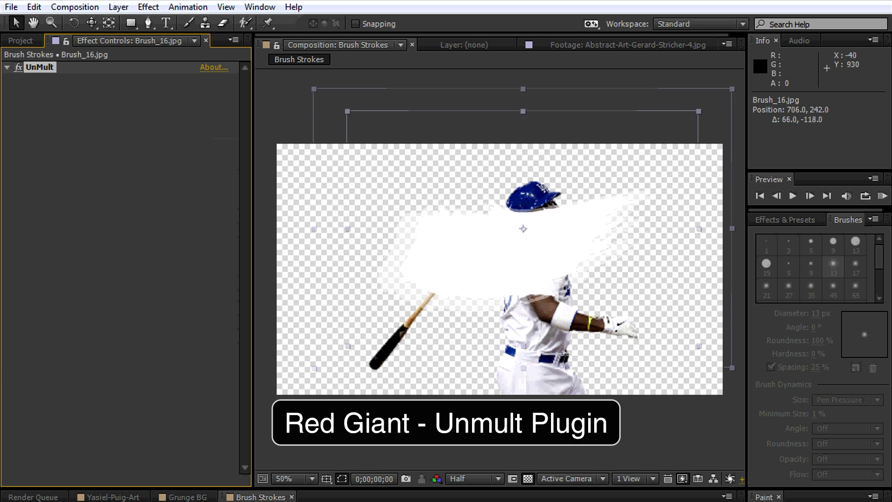
Step: Turn off the transparency grid, and move and tilt the Brush_16.jpg stroke to cover the player's head
{"action": "left_click", "coordinate": [528, 478]}
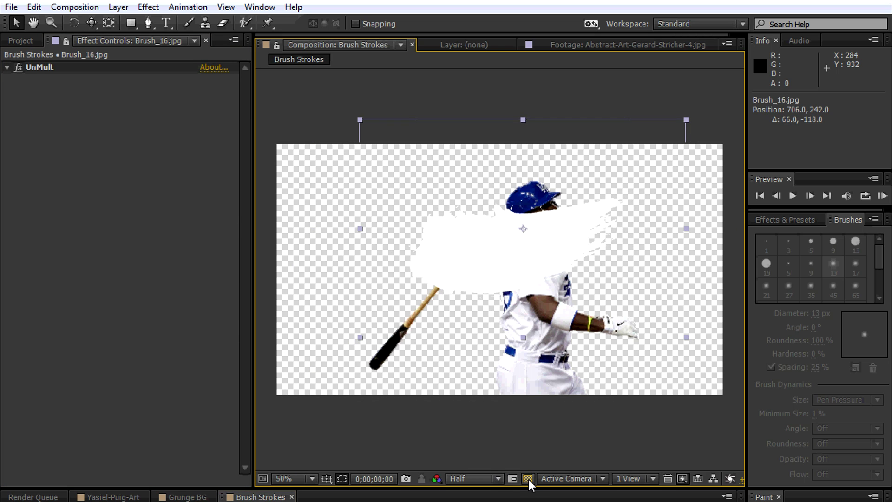
{"action": "mouse_move", "coordinate": [500, 263]}
{"action": "left_mouse_down"}
{"action": "mouse_move", "coordinate": [545, 227]}
{"action": "mouse_move", "coordinate": [525, 232]}
{"action": "mouse_move", "coordinate": [582, 227]}
{"action": "mouse_move", "coordinate": [567, 237]}
{"action": "left_mouse_up"}
{"action": "key", "text": "w"}
{"action": "key", "text": "v"}
Step: Duplicate the Brush_16.jpg layer, replace the copy's source with Brush_17.jpg, and place and rotate it over the player's torso
{"action": "left_click", "coordinate": [29, 41]}
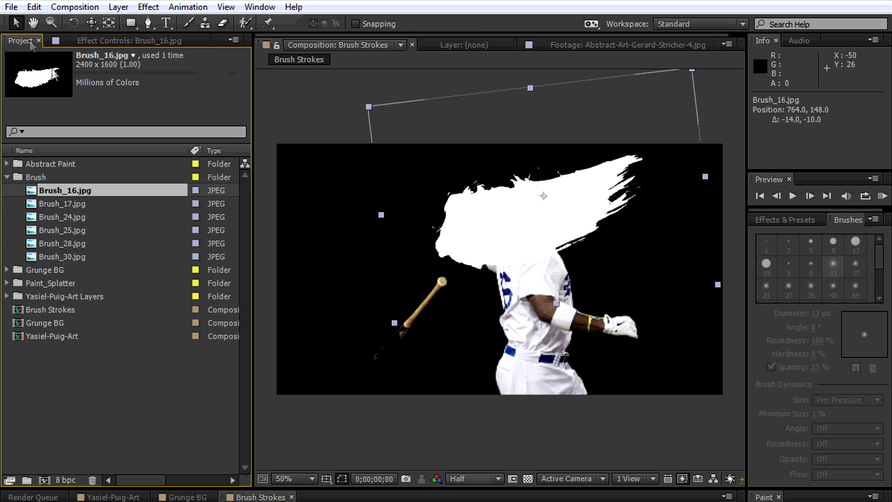
{"action": "left_click", "coordinate": [154, 455]}
{"action": "key", "text": "ctrl+d"}
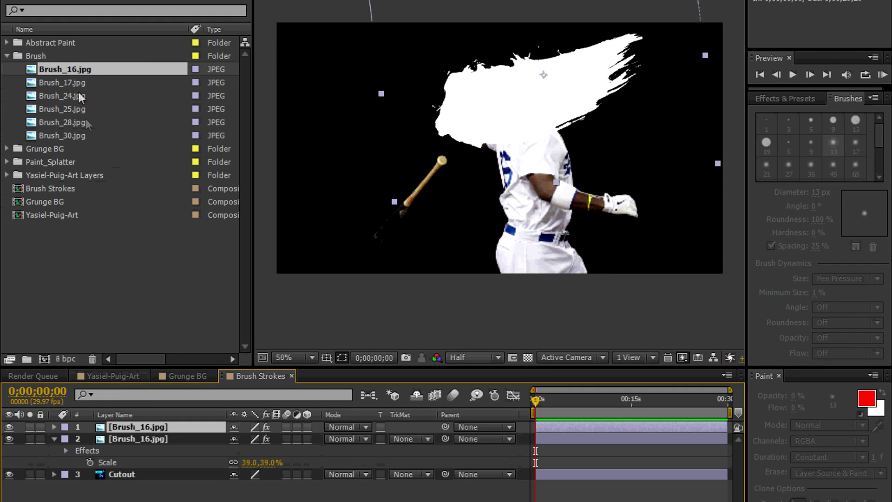
{"action": "left_click", "coordinate": [84, 84]}
{"action": "left_click_drag", "start_coordinate": [97, 126], "coordinate": [181, 427]}
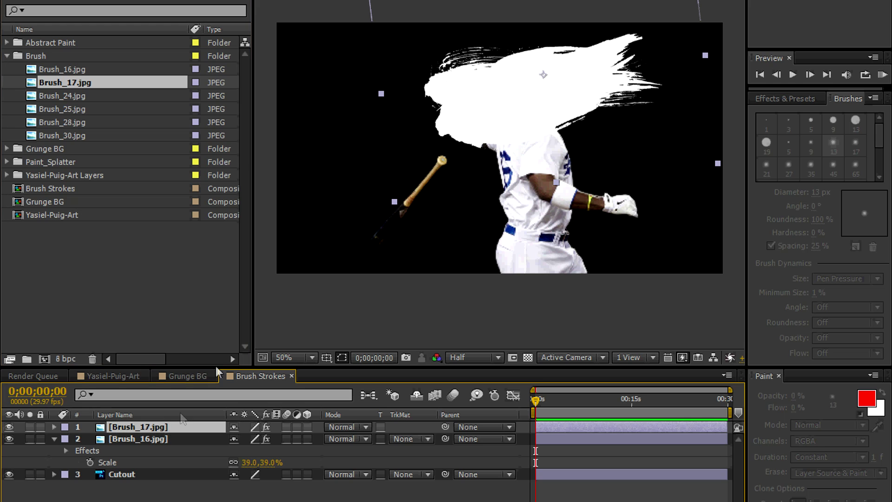
{"action": "left_click_drag", "start_coordinate": [523, 105], "coordinate": [542, 176]}
{"action": "key", "text": "w"}
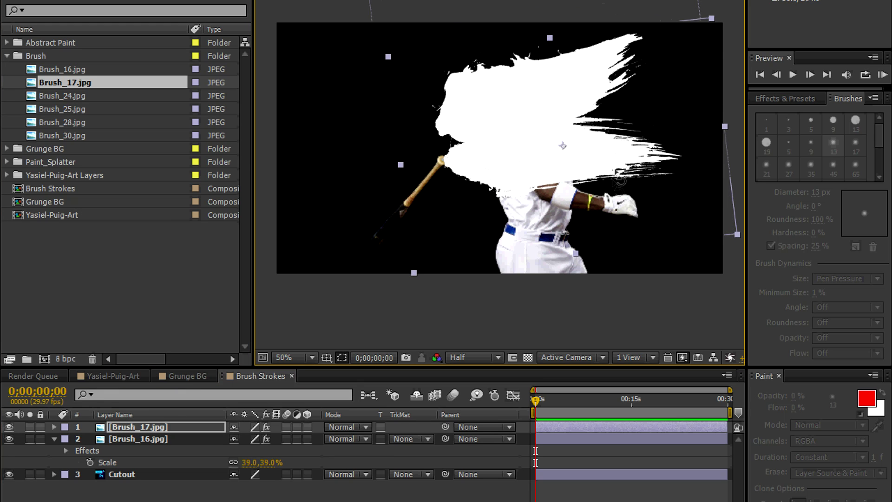
{"action": "mouse_move", "coordinate": [626, 174]}
{"action": "left_mouse_down"}
{"action": "mouse_move", "coordinate": [617, 190]}
{"action": "mouse_move", "coordinate": [594, 174]}
{"action": "left_mouse_up"}
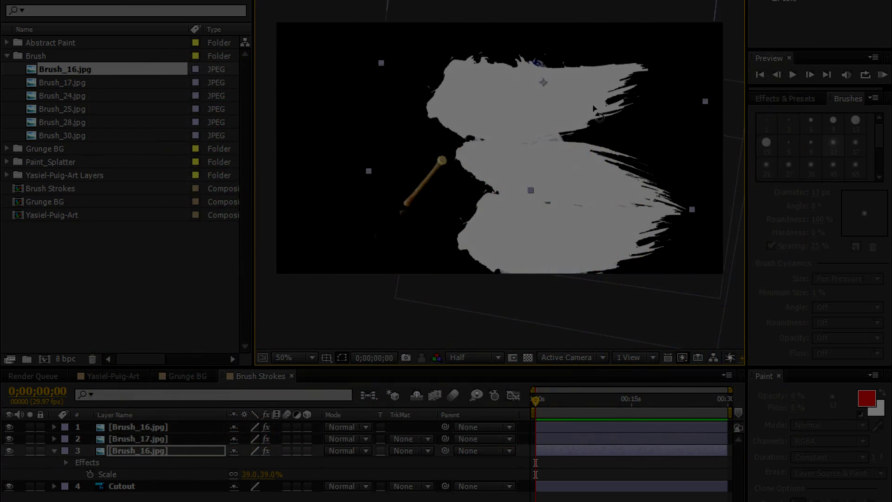
Step: Level the Brush_16.jpg stroke over the head, scale it to 45% and nudge it back into place
{"action": "left_click_drag", "start_coordinate": [593, 108], "coordinate": [580, 111]}
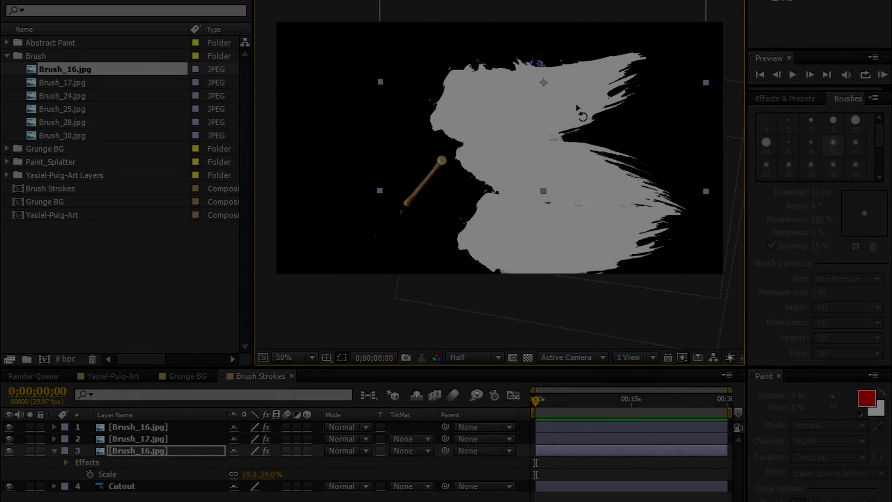
{"action": "key", "text": "s"}
{"action": "key", "text": "s"}
{"action": "left_click_drag", "start_coordinate": [250, 462], "coordinate": [272, 432]}
{"action": "left_click_drag", "start_coordinate": [541, 102], "coordinate": [552, 97]}
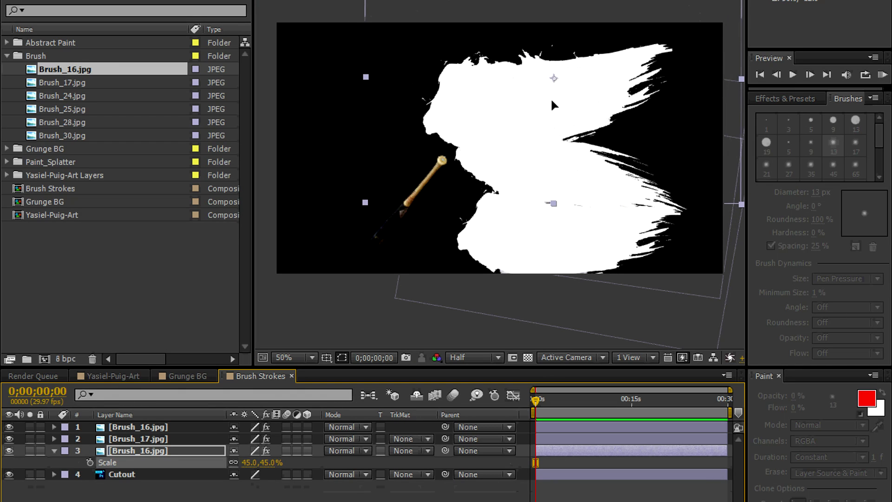
Step: Add Brush_24.jpg to the composition as the uppermost layer and apply UnMult to it
{"action": "left_click", "coordinate": [87, 110]}
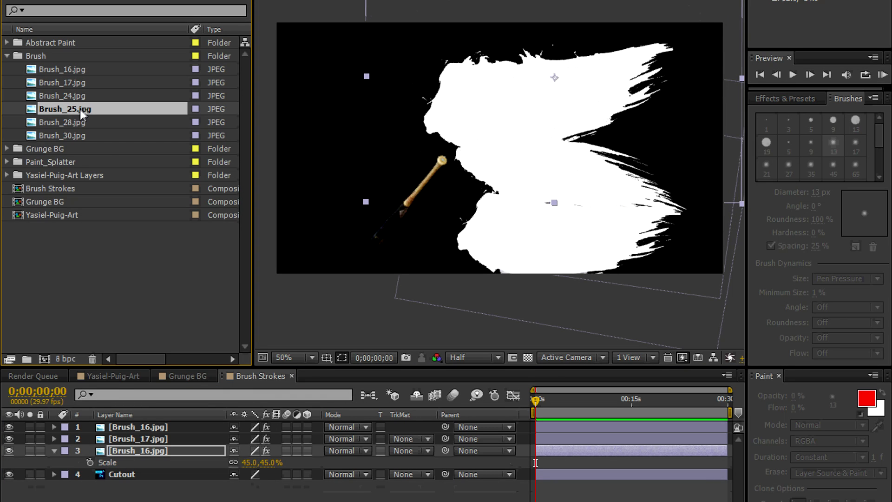
{"action": "left_click", "coordinate": [77, 95]}
{"action": "mouse_move", "coordinate": [73, 95]}
{"action": "left_mouse_down"}
{"action": "mouse_move", "coordinate": [309, 147]}
{"action": "mouse_move", "coordinate": [379, 152]}
{"action": "left_mouse_up"}
{"action": "left_click", "coordinate": [128, 1]}
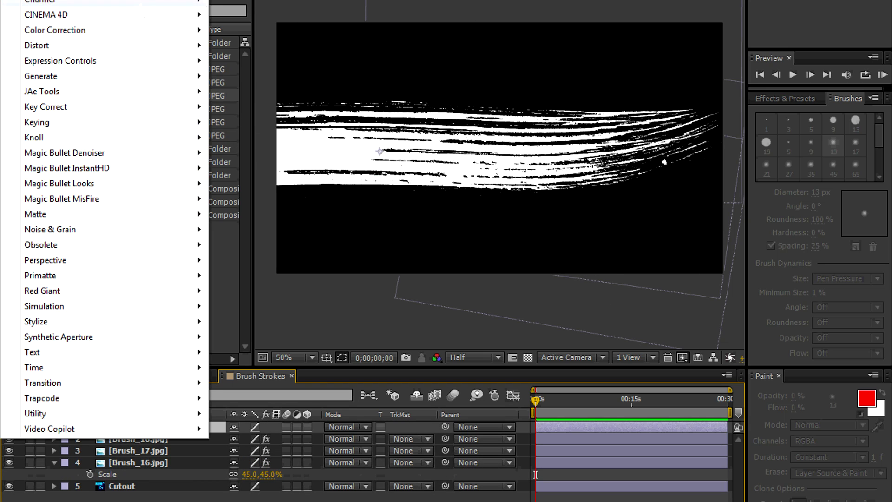
{"action": "left_click", "coordinate": [141, 1]}
Step: Scale the Brush_24.jpg layer to 32%, and rotate and move it to cover the baseball bat
{"action": "key", "text": "s"}
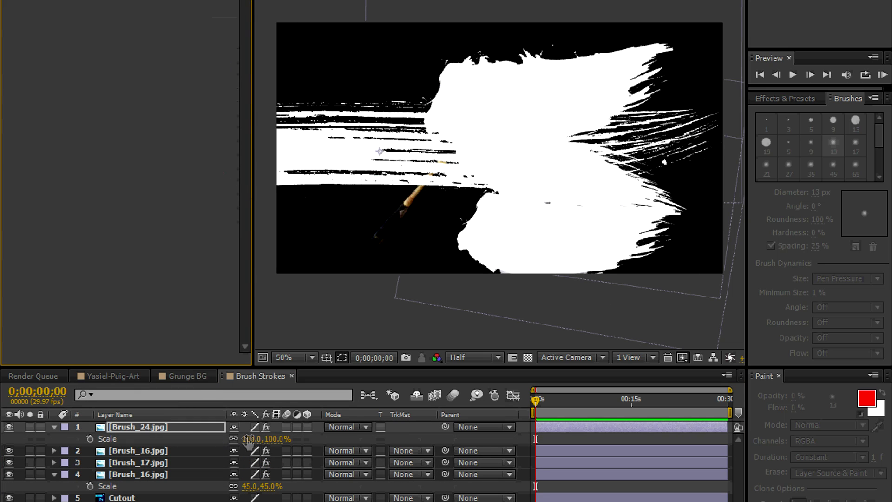
{"action": "left_click_drag", "start_coordinate": [248, 440], "coordinate": [215, 441]}
{"action": "mouse_move", "coordinate": [420, 159]}
{"action": "left_mouse_down"}
{"action": "mouse_move", "coordinate": [419, 135]}
{"action": "mouse_move", "coordinate": [398, 173]}
{"action": "mouse_move", "coordinate": [405, 211]}
{"action": "left_mouse_up"}
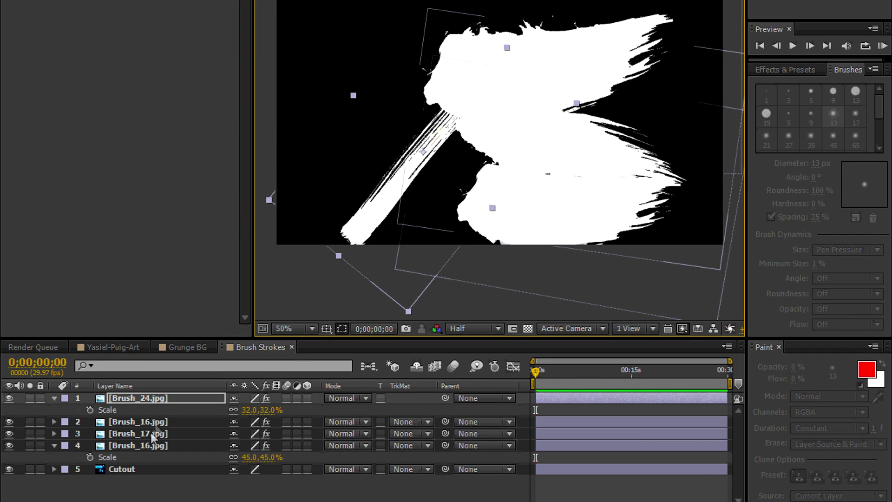
Step: Narrow the timeline view to the first five seconds and hide every brush layer except the Brush_16.jpg directly above Cutout
{"action": "left_click", "coordinate": [39, 500]}
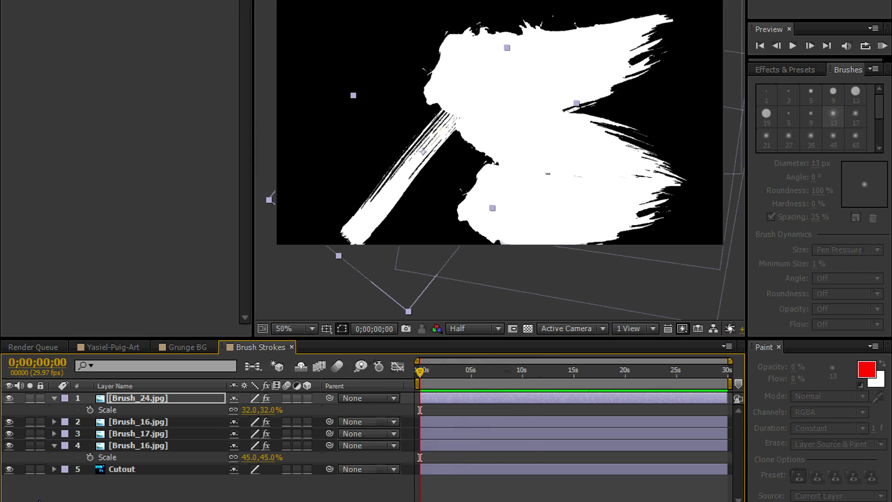
{"action": "left_click_drag", "start_coordinate": [730, 362], "coordinate": [490, 361]}
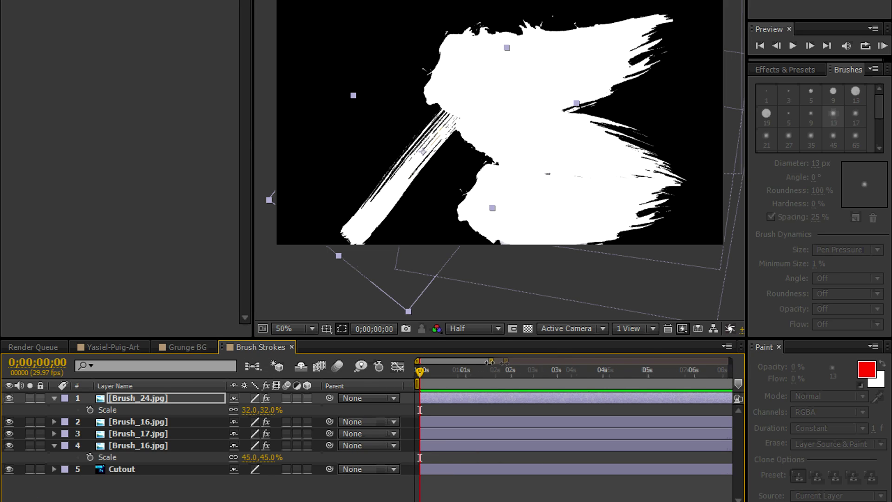
{"action": "left_click", "coordinate": [54, 399]}
{"action": "left_click", "coordinate": [54, 432]}
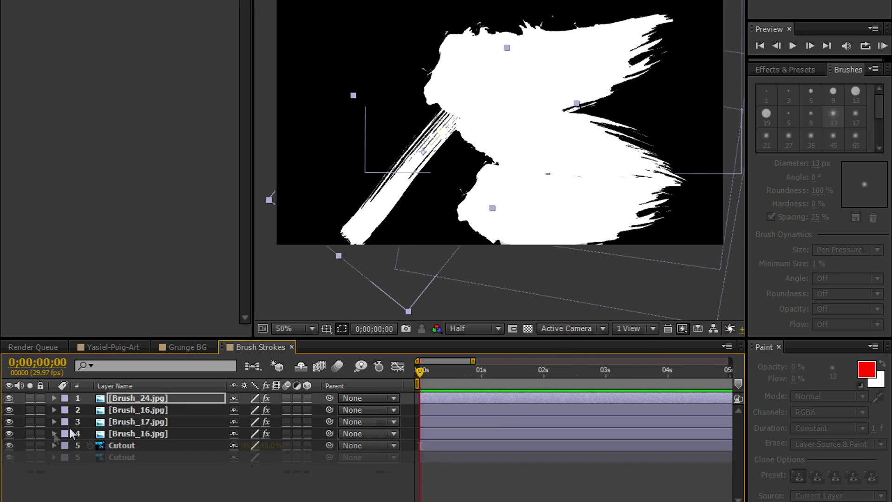
{"action": "left_click", "coordinate": [9, 421]}
{"action": "left_click", "coordinate": [9, 409]}
{"action": "left_click", "coordinate": [9, 398]}
Step: Keyframe the visible Brush_16.jpg layer's position at 0;00;00;00 and 0;00;00;10, with Easy Ease In on the second keyframe
{"action": "left_click", "coordinate": [138, 434]}
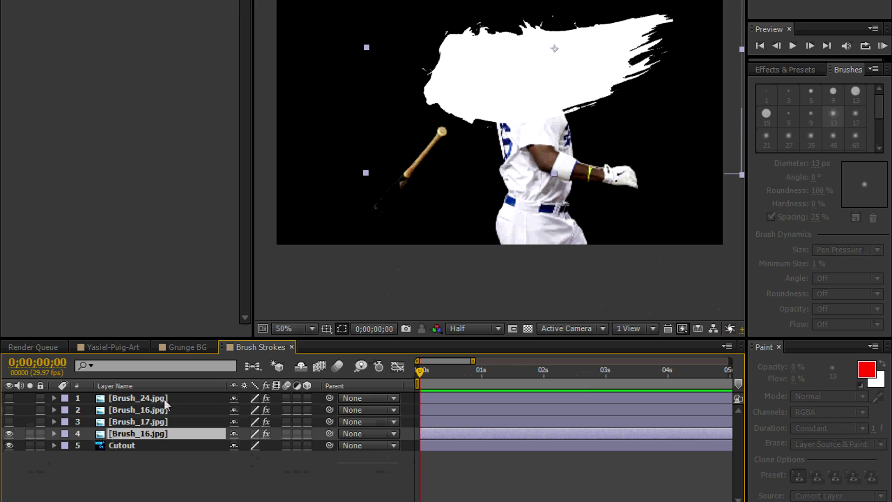
{"action": "key", "text": "p"}
{"action": "left_click", "coordinate": [89, 445]}
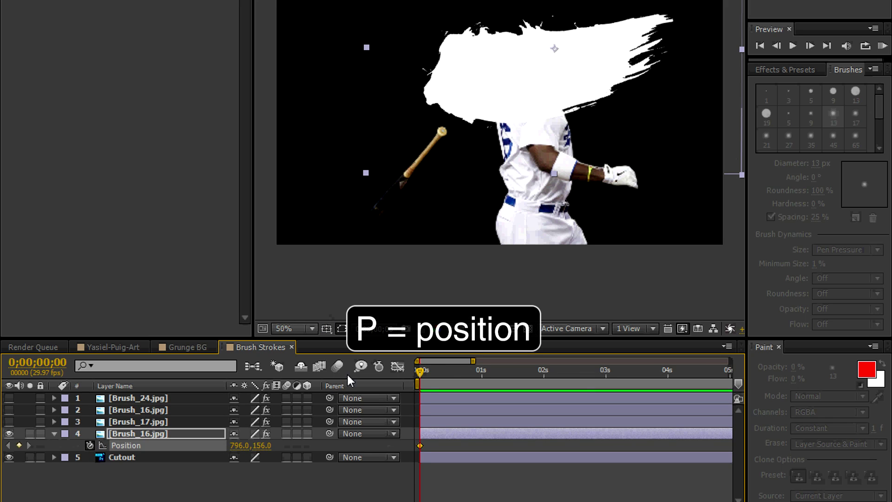
{"action": "left_click_drag", "start_coordinate": [421, 372], "coordinate": [442, 372]}
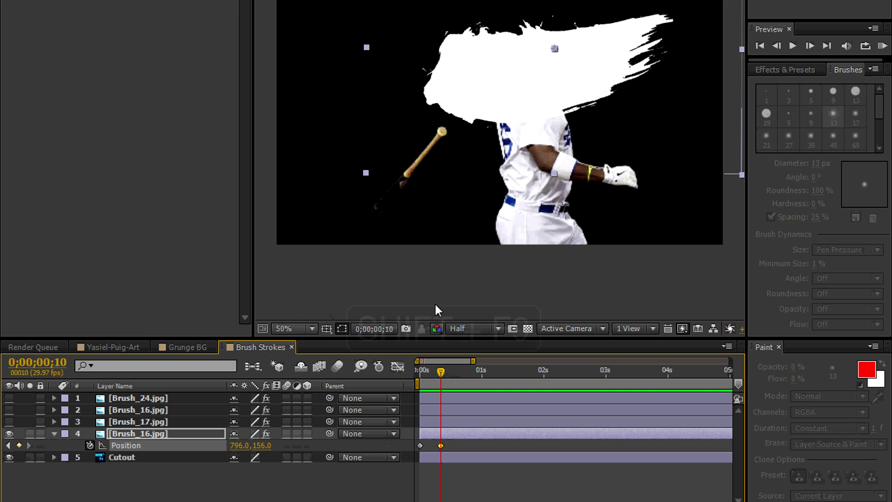
{"action": "key", "text": "shift+F9"}
Step: At 0;00;00;00, move the Brush_16.jpg layer sideways to position about 1232, 108 and preview the motion
{"action": "key", "text": "Home"}
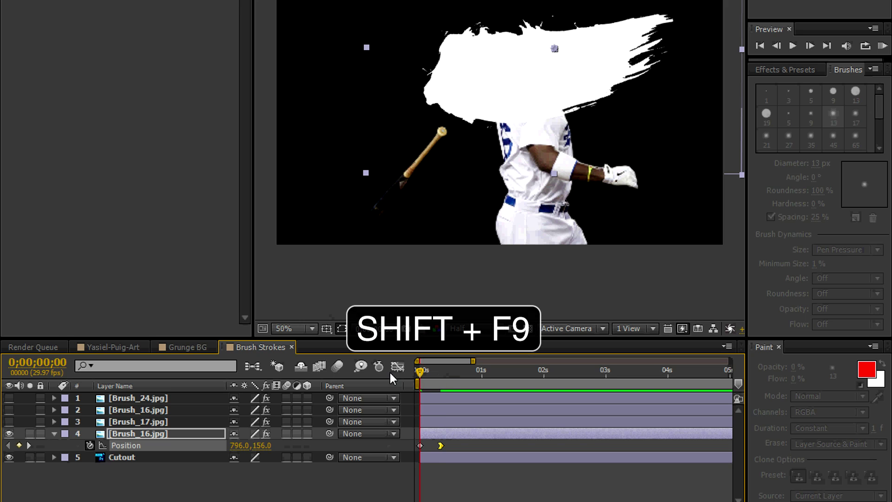
{"action": "left_click_drag", "start_coordinate": [512, 96], "coordinate": [657, 77]}
{"action": "key", "text": "space"}
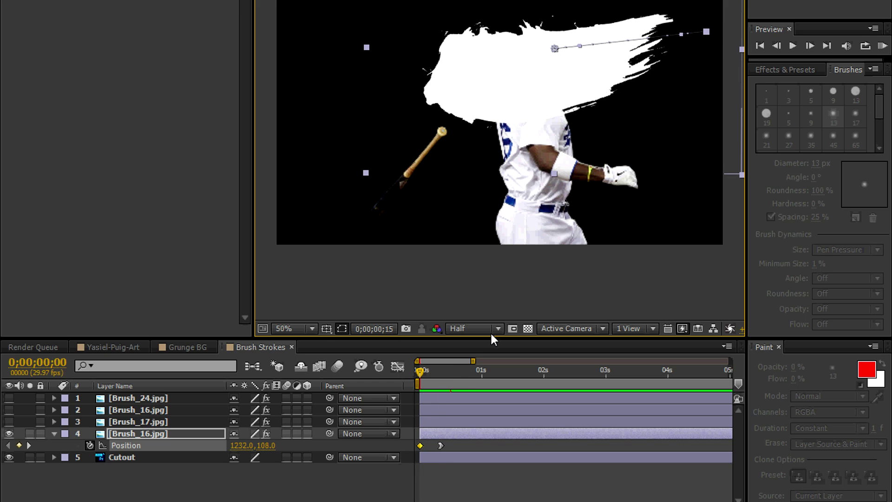
Step: Show Brush_17.jpg, start it at 0;00;00;10, and keyframe its position at 0;00;00;10 and 0;00;00;20, easing into the second keyframe
{"action": "left_click_drag", "start_coordinate": [447, 378], "coordinate": [440, 372]}
{"action": "left_click", "coordinate": [153, 422]}
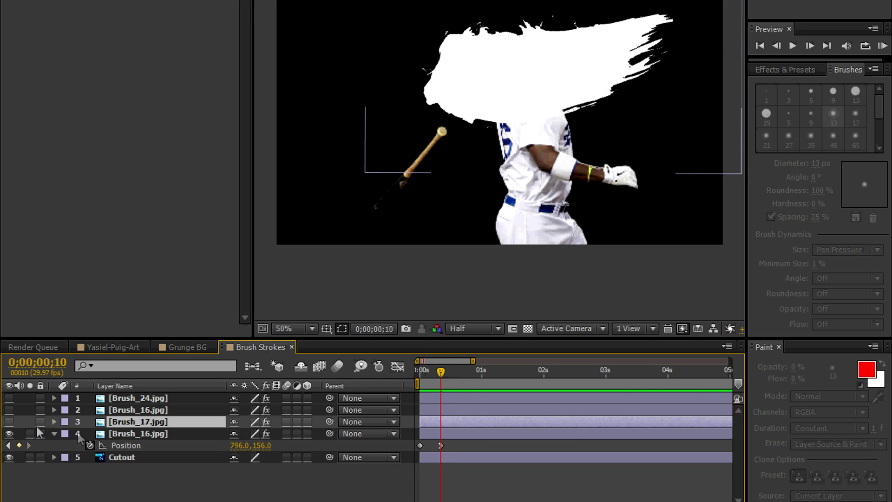
{"action": "left_click", "coordinate": [9, 421]}
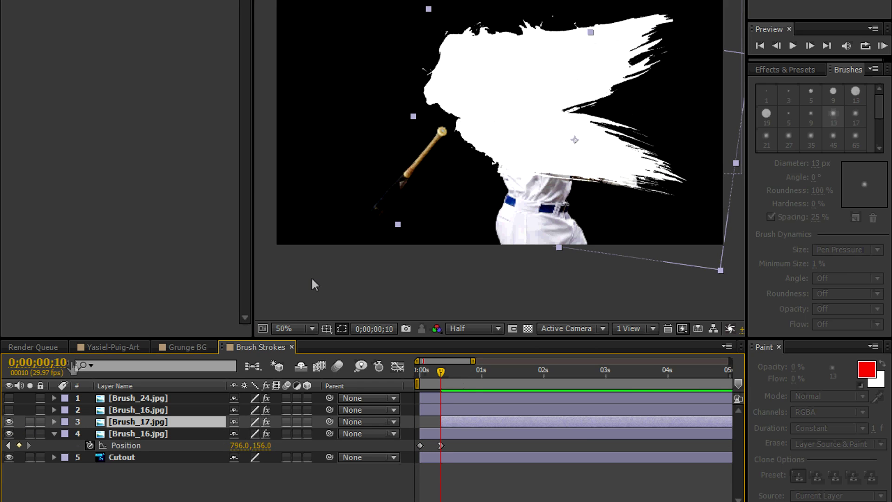
{"action": "key", "text": "p"}
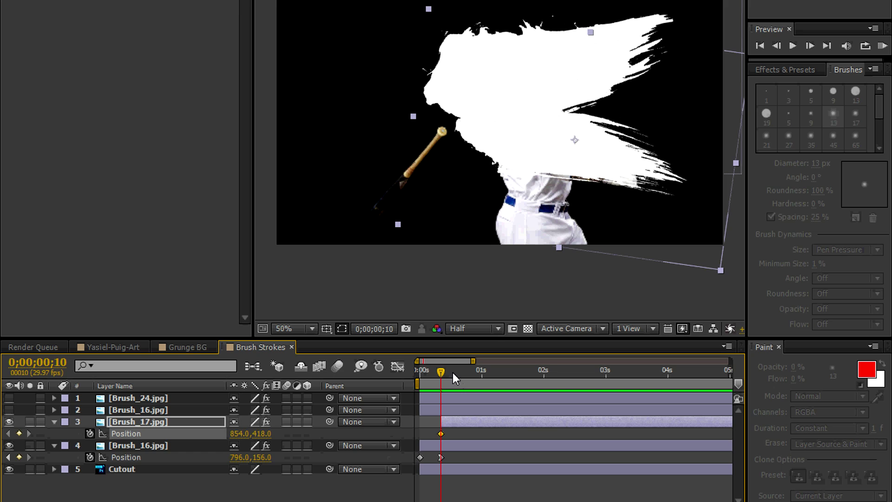
{"action": "left_click_drag", "start_coordinate": [450, 370], "coordinate": [465, 369]}
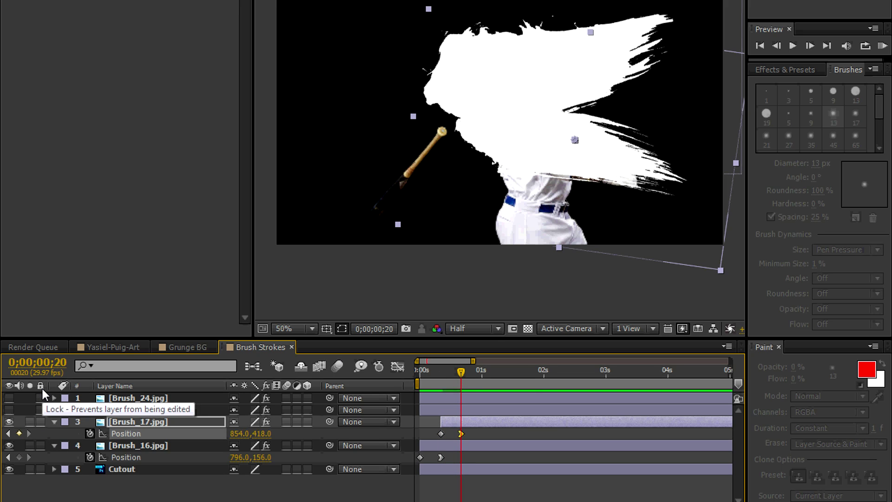
Step: At 0;00;00;10, move the Brush_17.jpg layer off toward the side to position about 1388, 502
{"action": "left_click", "coordinate": [441, 372]}
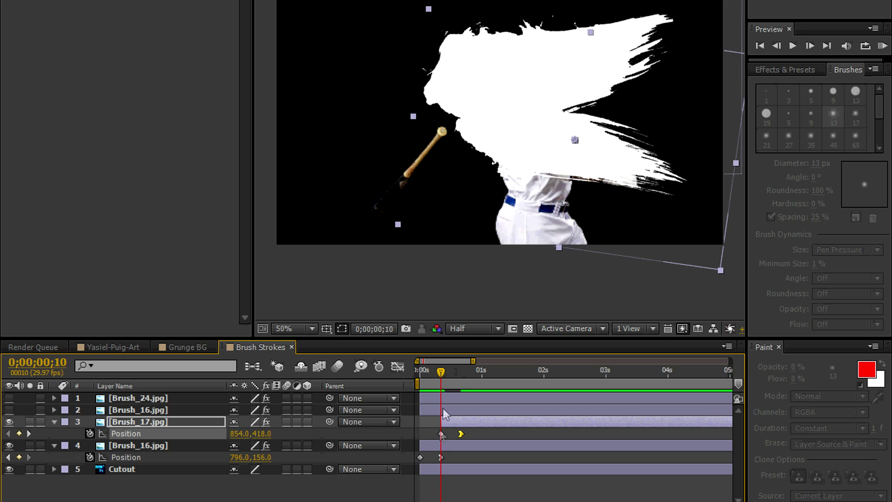
{"action": "left_click", "coordinate": [442, 434]}
{"action": "left_click_drag", "start_coordinate": [547, 133], "coordinate": [727, 165]}
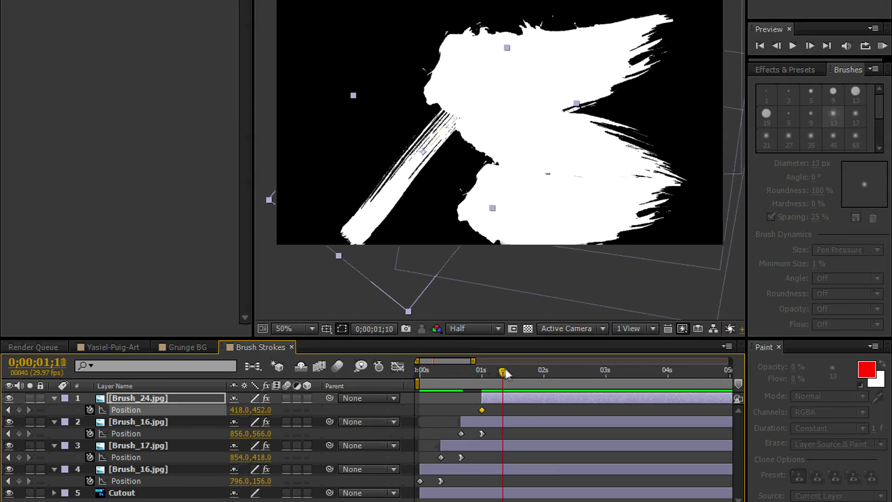
Step: Keyframe Brush_24.jpg's current position at 0;00;01;10 and set its 0;00;01;00 position to about 708, 104, diagonally above the bat
{"action": "left_click", "coordinate": [20, 409]}
{"action": "left_click_drag", "start_coordinate": [479, 375], "coordinate": [482, 376]}
{"action": "left_click", "coordinate": [489, 412]}
{"action": "left_click", "coordinate": [482, 410]}
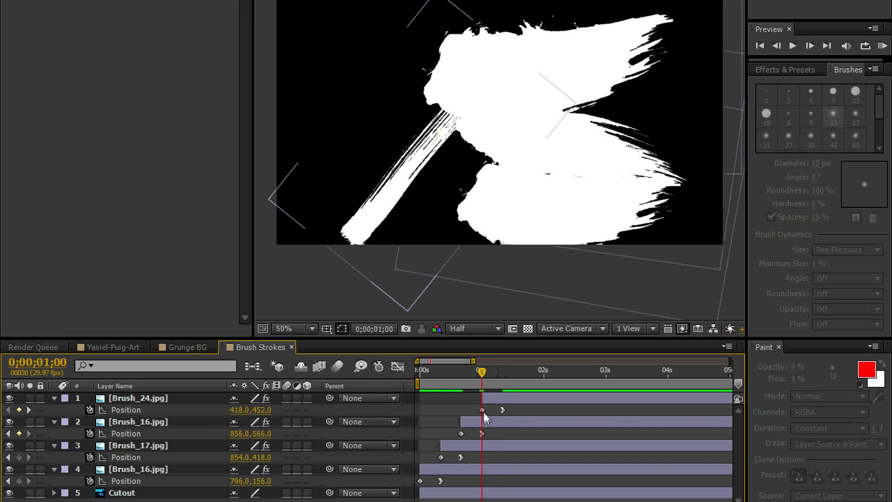
{"action": "mouse_move", "coordinate": [408, 189]}
{"action": "left_mouse_down"}
{"action": "mouse_move", "coordinate": [487, 80]}
{"action": "mouse_move", "coordinate": [490, 89]}
{"action": "left_mouse_up"}
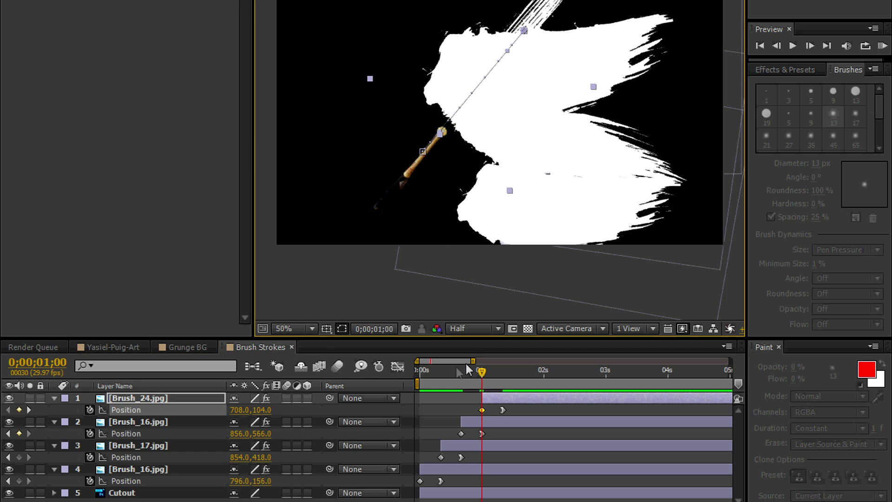
Step: Preview the four brush-stroke animations from the beginning of the composition
{"action": "left_click_drag", "start_coordinate": [433, 372], "coordinate": [410, 375]}
{"action": "key", "text": "KP_0"}
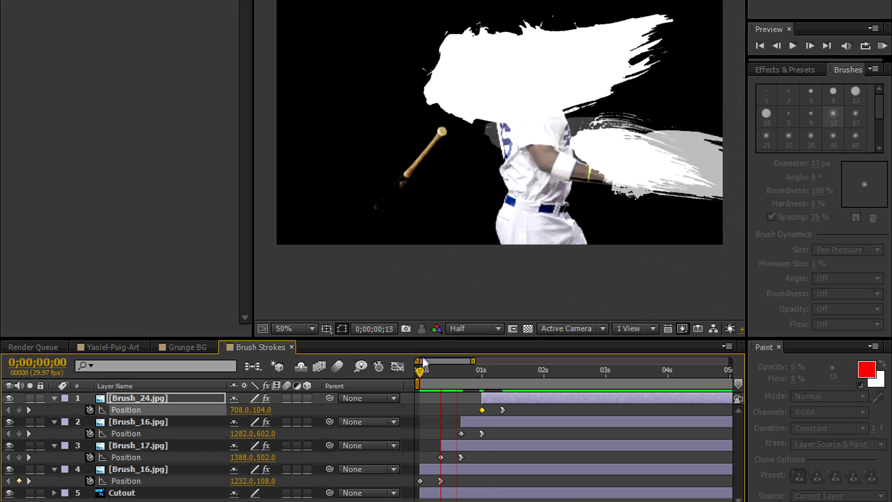
{"action": "key", "text": "space"}
{"action": "key", "text": "F2"}
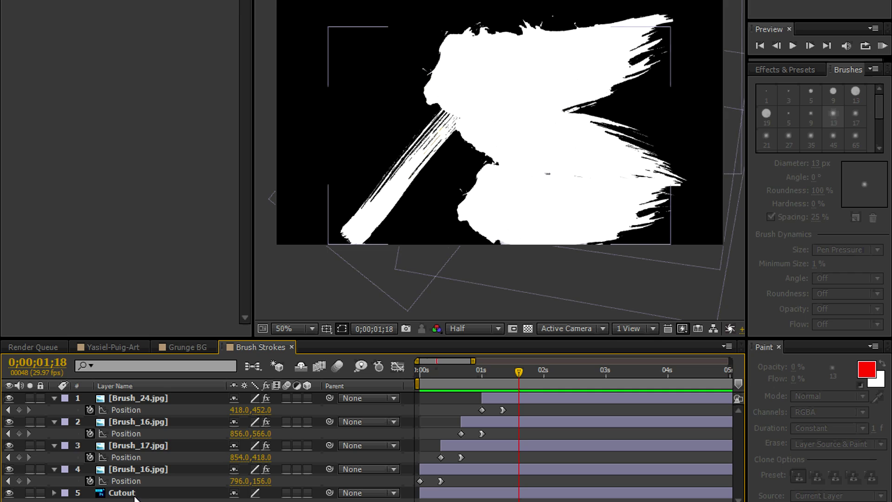
Step: Delete the Cutout layer from Brush Strokes and play the strokes against the transparency grid
{"action": "left_click", "coordinate": [133, 493]}
{"action": "left_click_drag", "start_coordinate": [443, 372], "coordinate": [419, 373]}
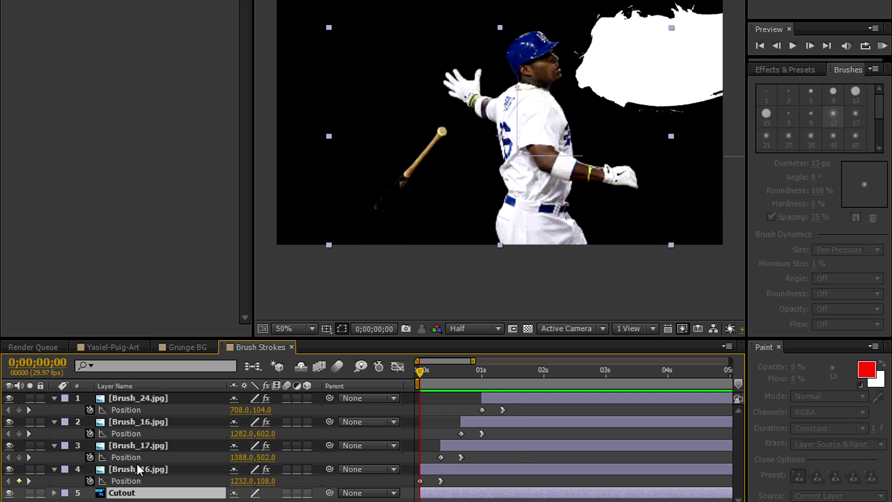
{"action": "key", "text": "Delete"}
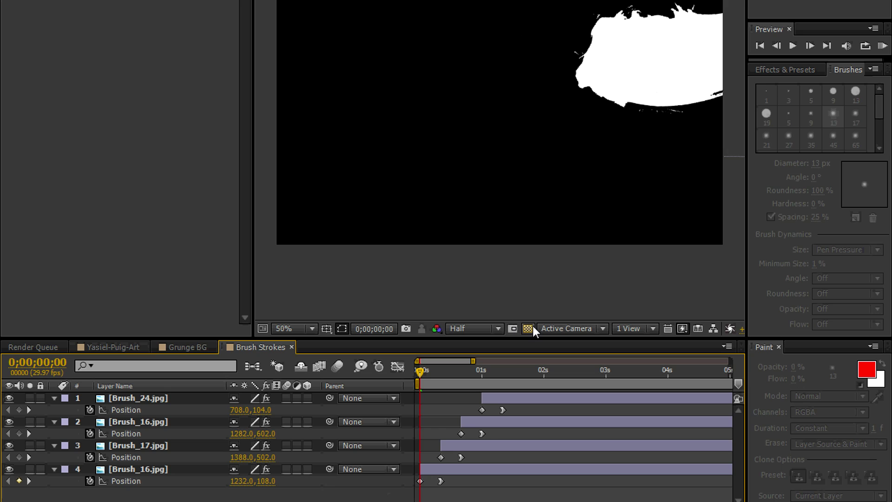
{"action": "left_click", "coordinate": [533, 329]}
{"action": "key", "text": "space"}
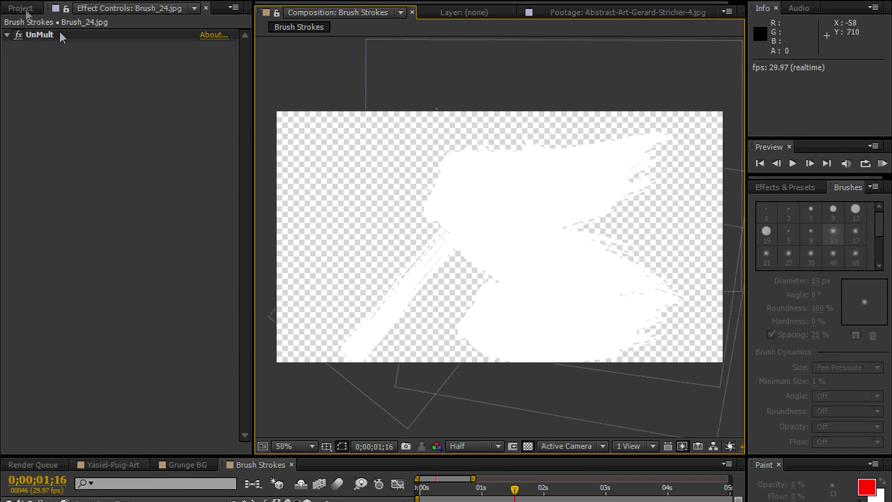
Step: Duplicate the Yasiel-Puig-Art composition and rename the copy Paint Splash
{"action": "left_click", "coordinate": [21, 8]}
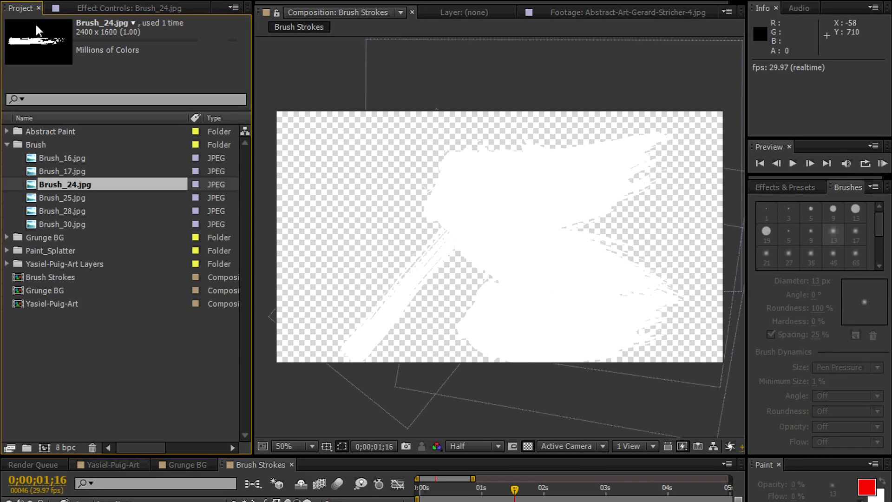
{"action": "left_click", "coordinate": [68, 281]}
{"action": "left_click", "coordinate": [66, 305]}
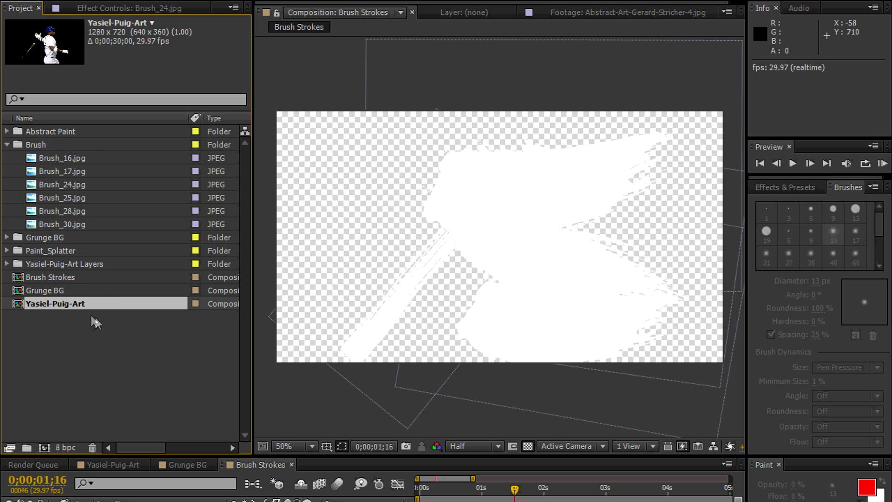
{"action": "key", "text": "ctrl+d"}
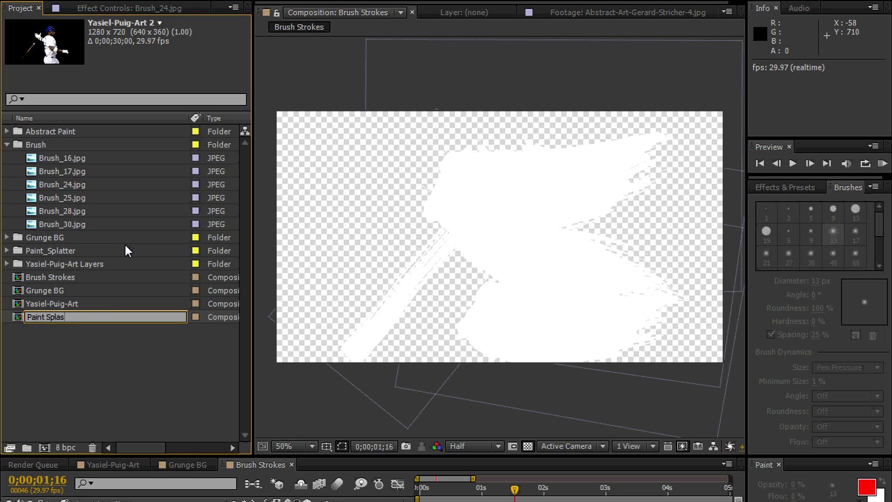
{"action": "key", "text": "Return"}
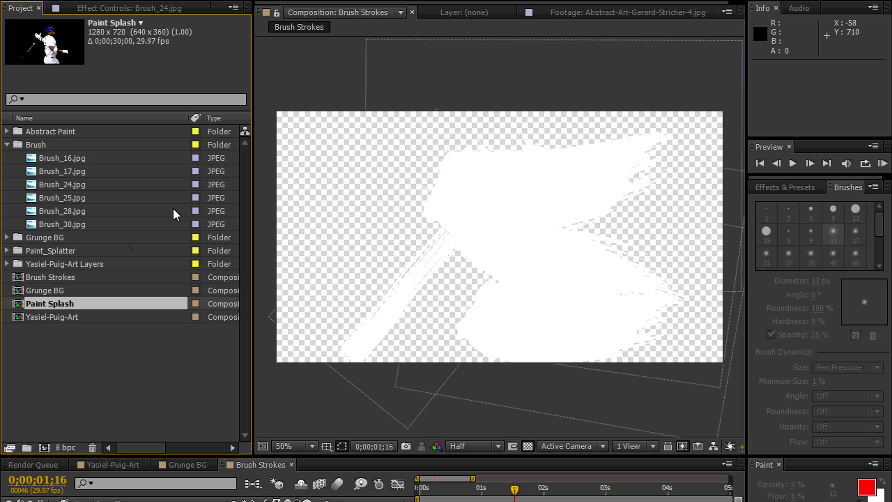
Step: Open the Paint Splash composition and delete its Shading and Background layers, keeping only Cutout
{"action": "double_click", "coordinate": [34, 305]}
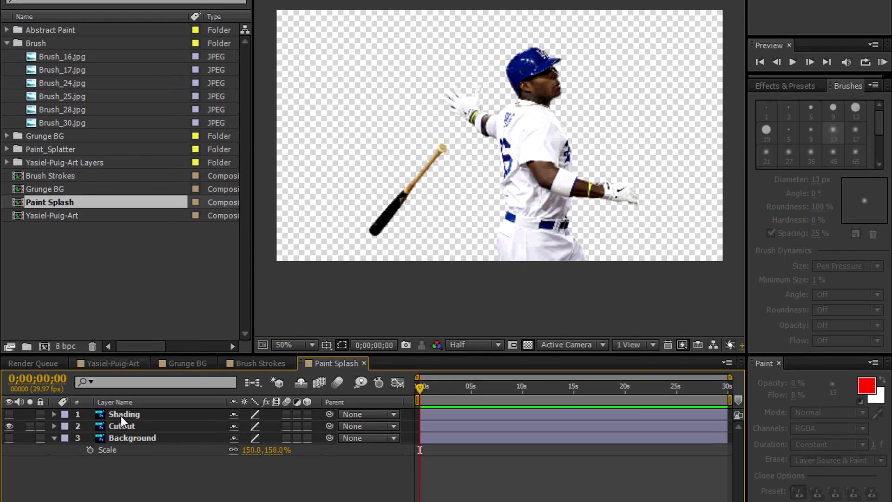
{"action": "left_click", "coordinate": [118, 414]}
{"action": "key", "text": "Delete"}
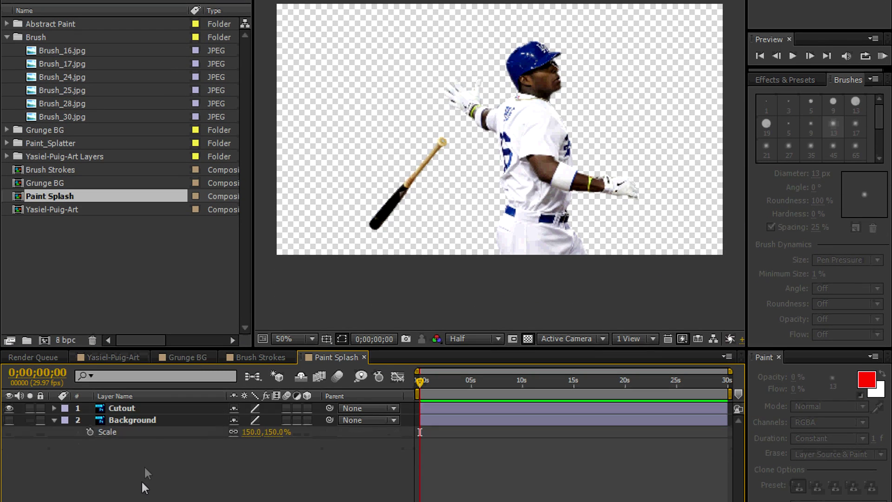
{"action": "left_click", "coordinate": [150, 428]}
{"action": "key", "text": "Delete"}
{"action": "left_click", "coordinate": [116, 410]}
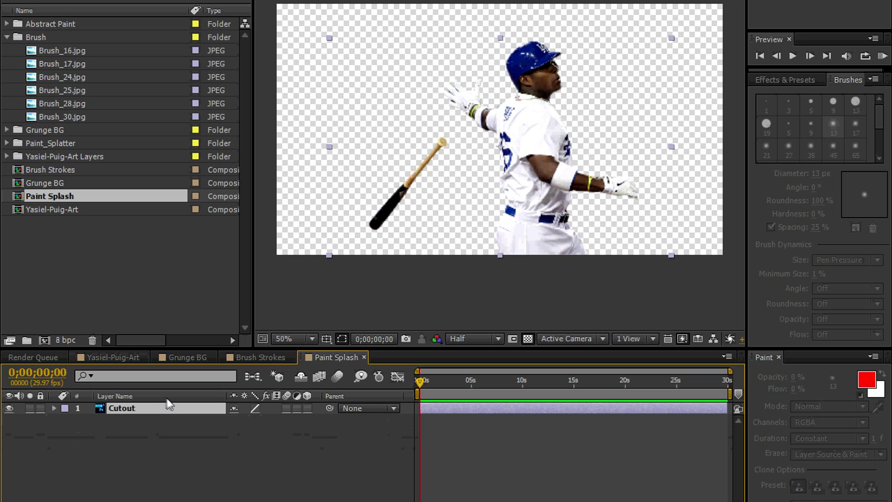
Step: Add Paint_01.mov from the Paint_Splatter folder above Cutout and go to 0;00;00;16
{"action": "left_click", "coordinate": [6, 143]}
{"action": "left_click_drag", "start_coordinate": [75, 157], "coordinate": [423, 133]}
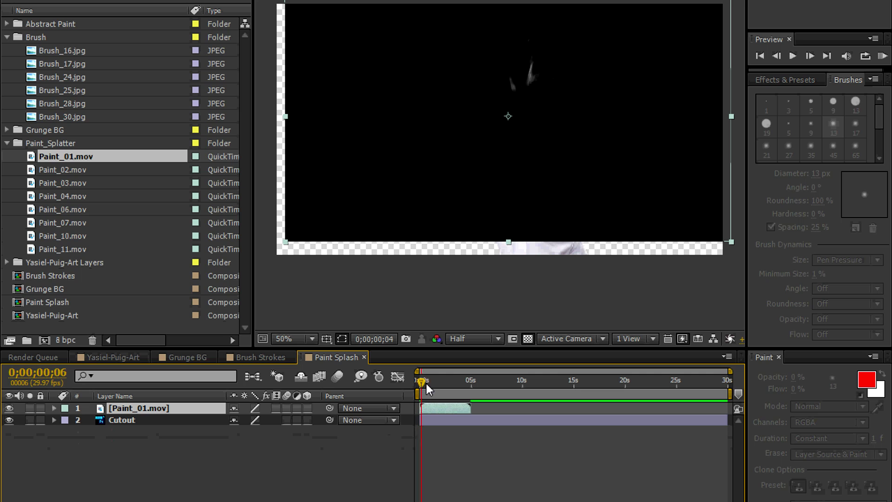
{"action": "left_click", "coordinate": [426, 386]}
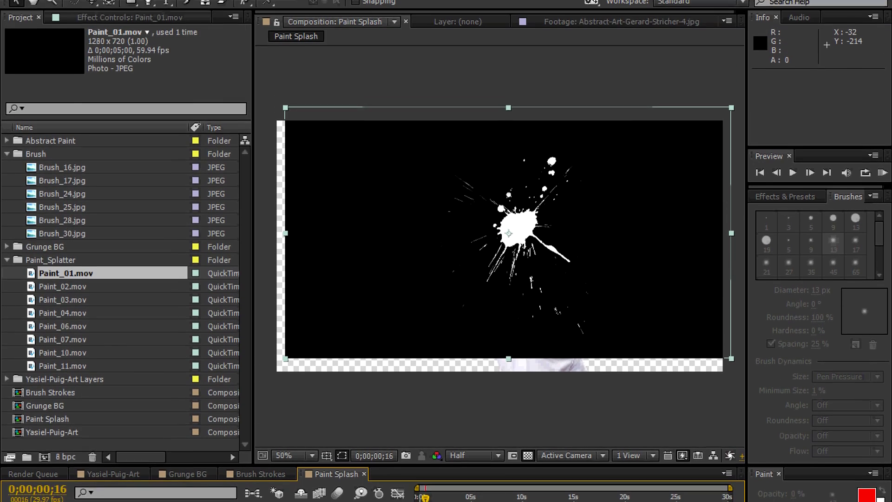
Step: Apply the UnMult effect to Paint_01.mov and turn off the transparency grid
{"action": "left_click", "coordinate": [148, 6]}
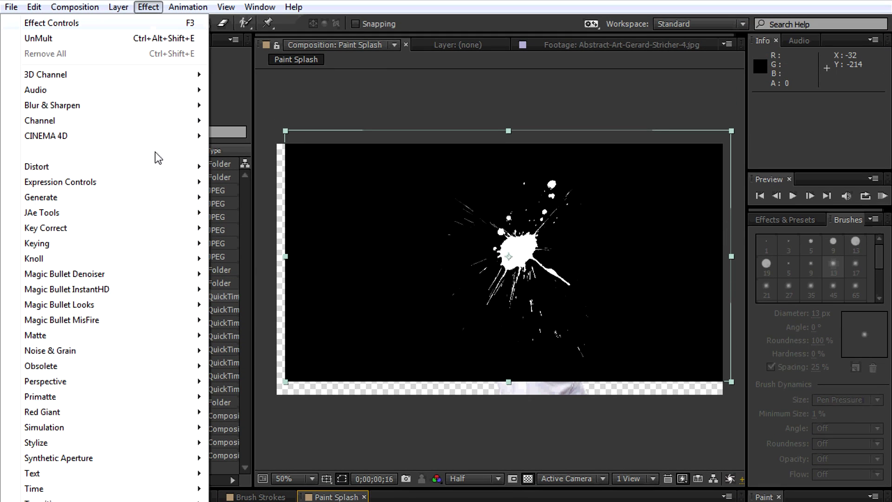
{"action": "mouse_move", "coordinate": [127, 259]}
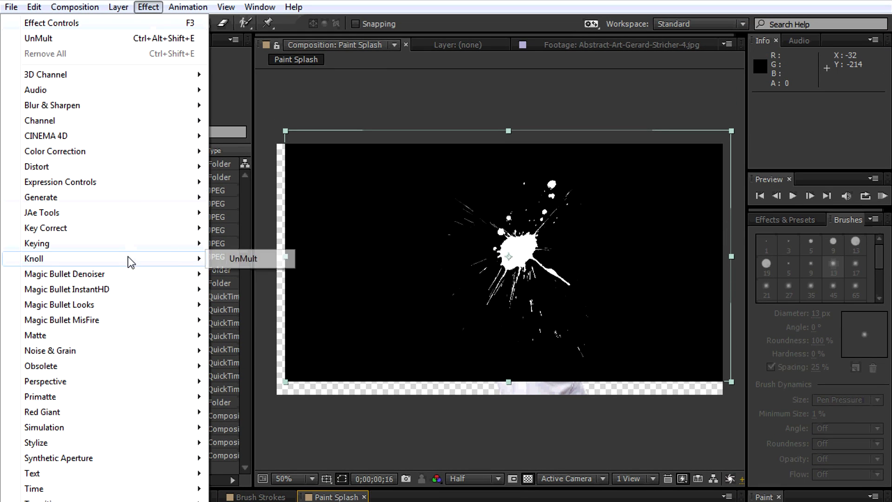
{"action": "left_click", "coordinate": [237, 259]}
{"action": "left_click", "coordinate": [527, 479]}
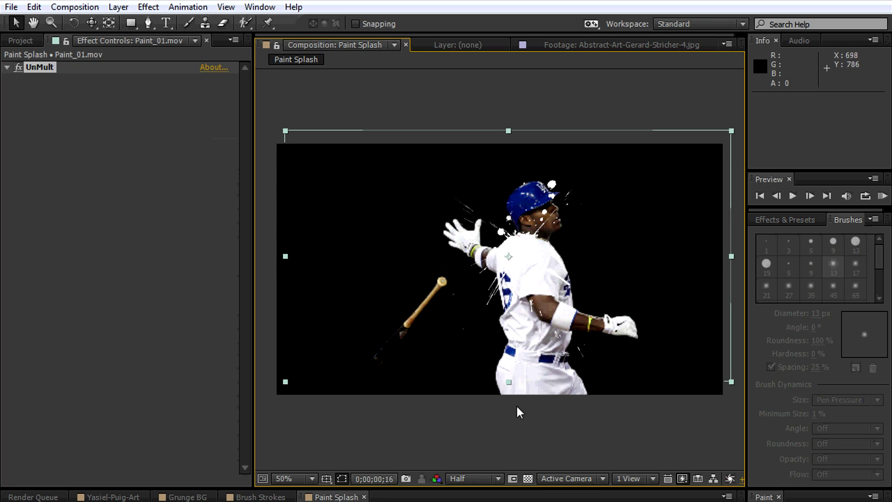
Step: Scale Paint_01.mov to 142%, rotate it, and place it over the player's head at position about 700, 186
{"action": "left_click_drag", "start_coordinate": [307, 501], "coordinate": [332, 501]}
{"action": "mouse_move", "coordinate": [518, 276]}
{"action": "left_mouse_down"}
{"action": "mouse_move", "coordinate": [535, 236]}
{"action": "mouse_move", "coordinate": [557, 246]}
{"action": "mouse_move", "coordinate": [550, 239]}
{"action": "left_mouse_up"}
{"action": "key", "text": "w"}
{"action": "key", "text": "v"}
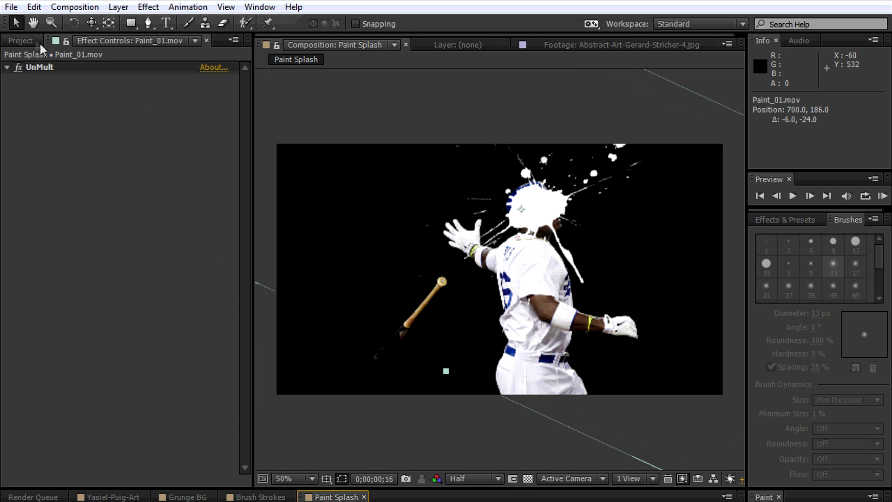
Step: Duplicate the Paint_01.mov layer and replace the copy's source with Paint_02.mov
{"action": "left_click", "coordinate": [20, 40]}
{"action": "key", "text": "ctrl+slash"}
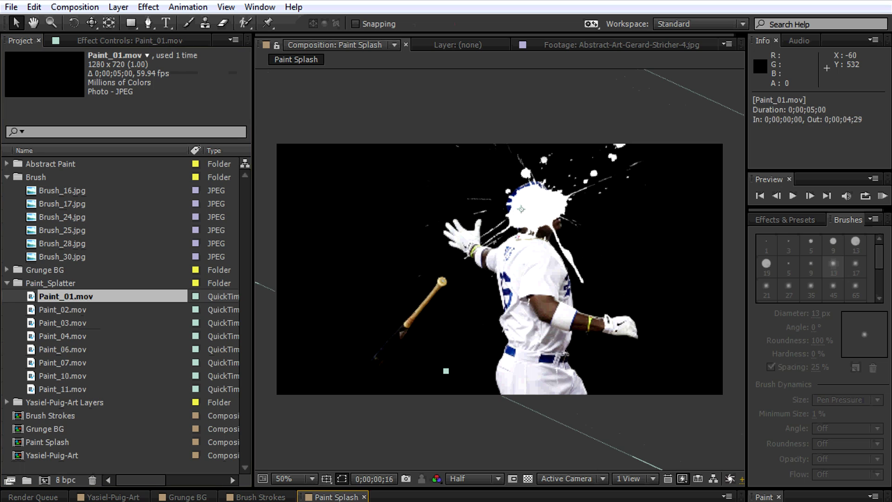
{"action": "left_click", "coordinate": [79, 313]}
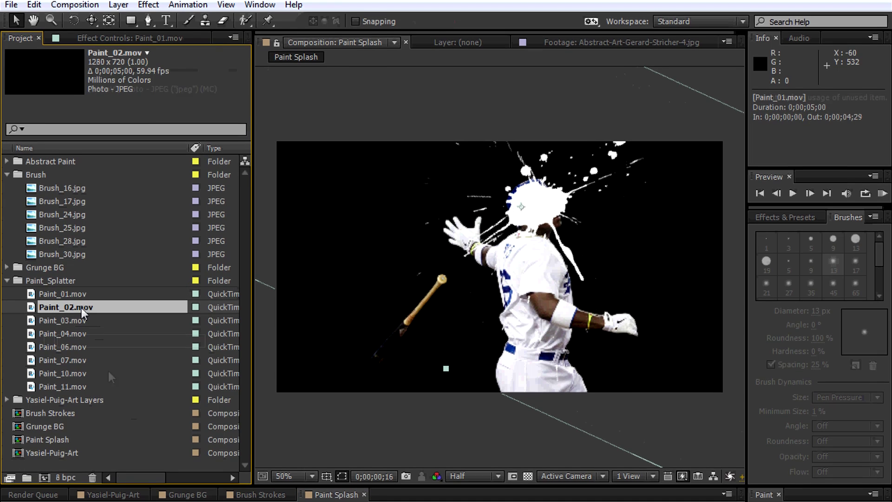
{"action": "key", "text": "ctrl+alt+slash"}
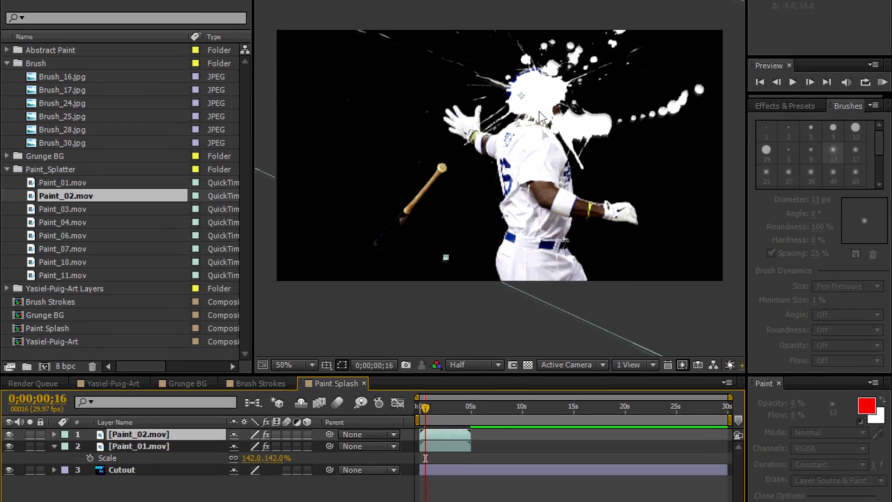
Step: Place the Paint_02.mov splatter over the player's raised gloved hand and scale it to 159%
{"action": "left_click_drag", "start_coordinate": [546, 179], "coordinate": [480, 205]}
{"action": "left_click_drag", "start_coordinate": [480, 121], "coordinate": [481, 121]}
{"action": "key", "text": "s"}
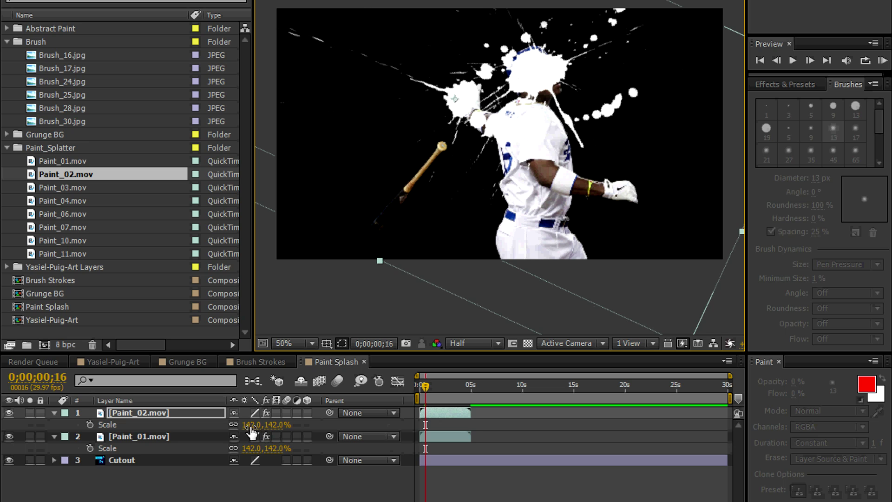
{"action": "left_click_drag", "start_coordinate": [251, 425], "coordinate": [259, 425]}
{"action": "left_click_drag", "start_coordinate": [472, 162], "coordinate": [473, 159]}
Step: Duplicate the Paint_02.mov layer, replace the copy's source with Paint_03.mov, and place it over the player's upper torso
{"action": "key", "text": "ctrl+d"}
{"action": "left_click", "coordinate": [75, 187]}
{"action": "key", "text": "ctrl+alt+slash"}
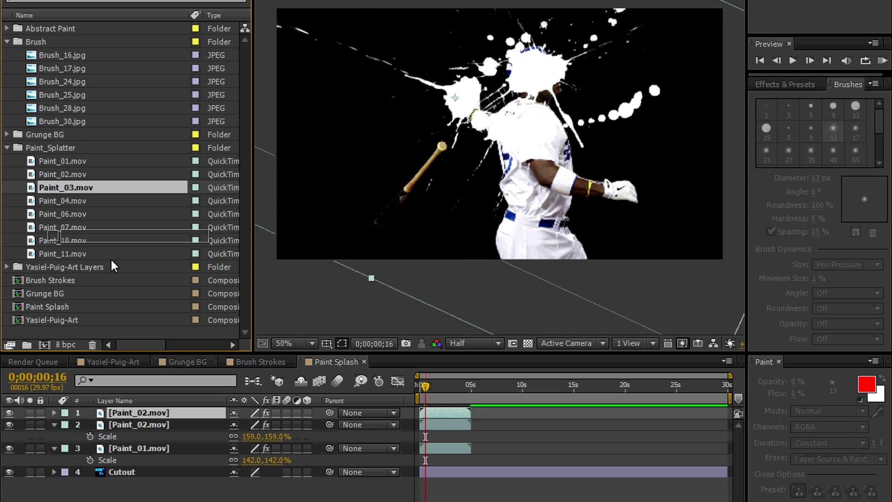
{"action": "mouse_move", "coordinate": [453, 100]}
{"action": "left_mouse_down"}
{"action": "mouse_move", "coordinate": [522, 110]}
{"action": "mouse_move", "coordinate": [550, 162]}
{"action": "left_mouse_up"}
Step: Duplicate the Paint_03.mov layer and swap the copy's source for Paint_06.mov to cover the player's lower torso
{"action": "key", "text": "ctrl+d"}
{"action": "left_click", "coordinate": [84, 215]}
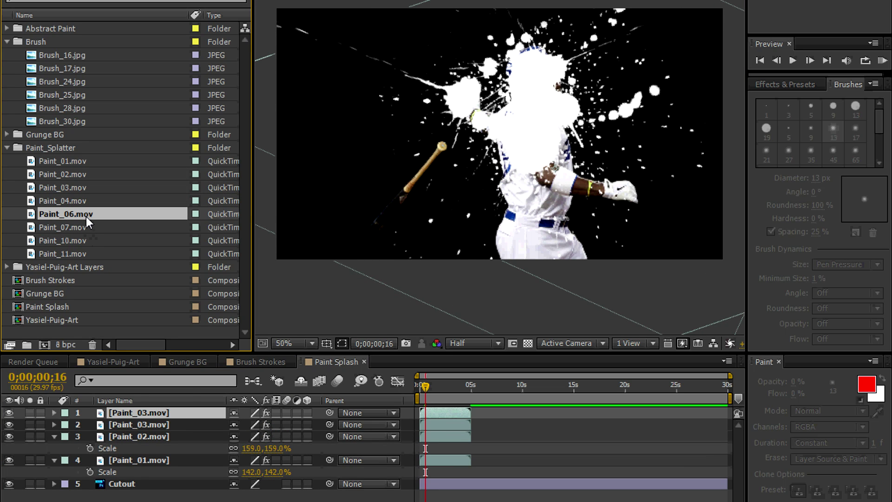
{"action": "key", "text": "ctrl+alt+slash"}
Step: Duplicate the Paint_06.mov layer and replace the copy's source with Paint_01.mov, covering the player's lower gloved hand
{"action": "key", "text": "ctrl+d"}
{"action": "key", "text": "Up"}
{"action": "key", "text": "Up"}
{"action": "key", "text": "Up"}
{"action": "key", "text": "Up"}
{"action": "key", "text": "ctrl+alt+slash"}
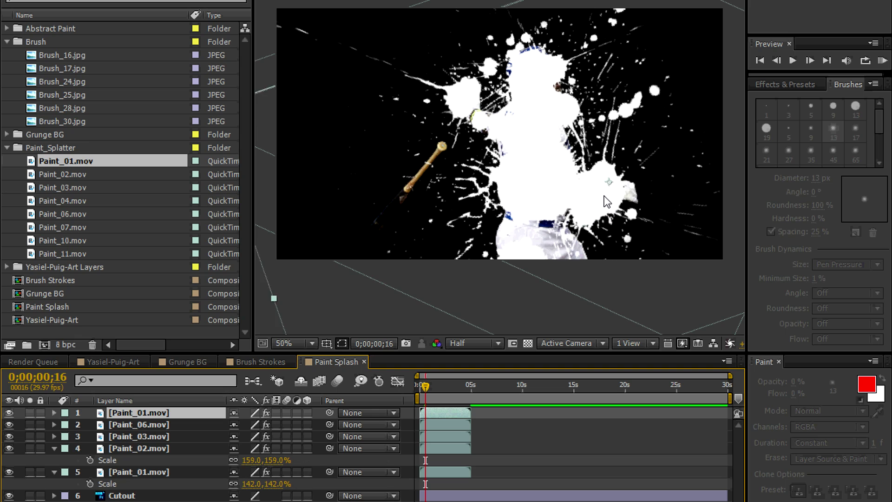
Step: Duplicate the top splatter layer, replace its source with Paint_07.mov, and cover the player's waist and legs at 183% scale
{"action": "key", "text": "ctrl+d"}
{"action": "key", "text": "Down"}
{"action": "key", "text": "Down"}
{"action": "key", "text": "Down"}
{"action": "key", "text": "Down"}
{"action": "key", "text": "Down"}
{"action": "key", "text": "ctrl+alt+slash"}
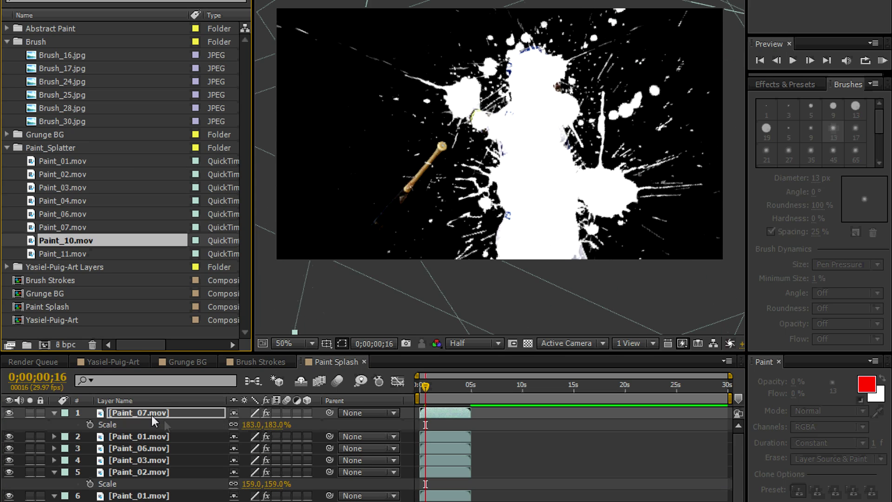
Step: Duplicate the Paint_07.mov layer and replace the copy's source with Paint_10.mov
{"action": "left_click", "coordinate": [152, 412]}
{"action": "key", "text": "ctrl+d"}
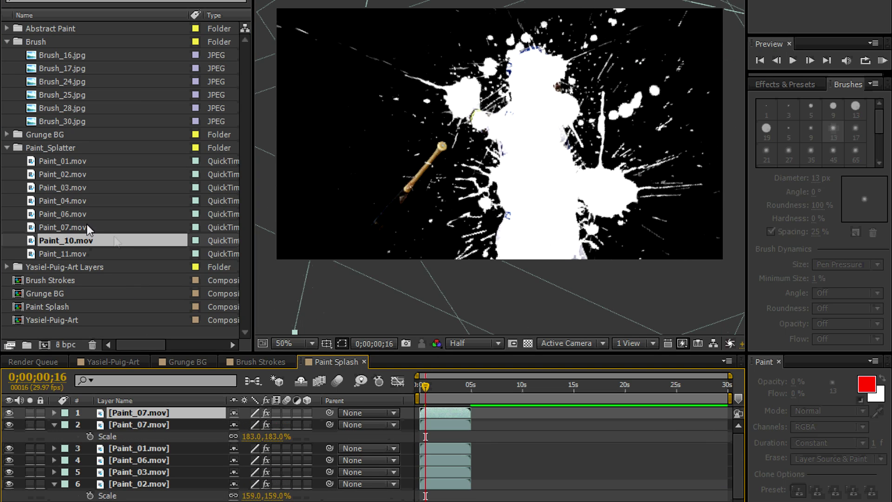
{"action": "mouse_move", "coordinate": [76, 240]}
{"action": "left_mouse_down", "text": "alt"}
{"action": "mouse_move", "coordinate": [150, 403]}
{"action": "mouse_move", "coordinate": [185, 411]}
{"action": "left_mouse_up", "text": "alt"}
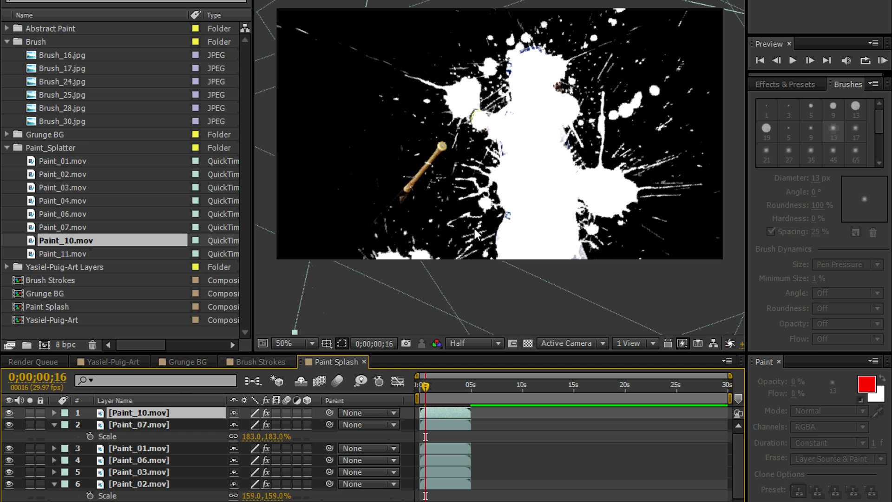
Step: Move, rotate and scale the Paint_10.mov splatter to 149% so that it covers the baseball bat
{"action": "left_click_drag", "start_coordinate": [425, 276], "coordinate": [408, 102]}
{"action": "key", "text": "w"}
{"action": "mouse_move", "coordinate": [434, 196]}
{"action": "left_mouse_down"}
{"action": "mouse_move", "coordinate": [444, 140]}
{"action": "mouse_move", "coordinate": [458, 138]}
{"action": "mouse_move", "coordinate": [432, 195]}
{"action": "mouse_move", "coordinate": [386, 242]}
{"action": "left_mouse_up"}
{"action": "key", "text": "s"}
{"action": "mouse_move", "coordinate": [255, 432]}
{"action": "left_mouse_down"}
{"action": "mouse_move", "coordinate": [302, 371]}
{"action": "mouse_move", "coordinate": [409, 271]}
{"action": "mouse_move", "coordinate": [415, 219]}
{"action": "left_mouse_up"}
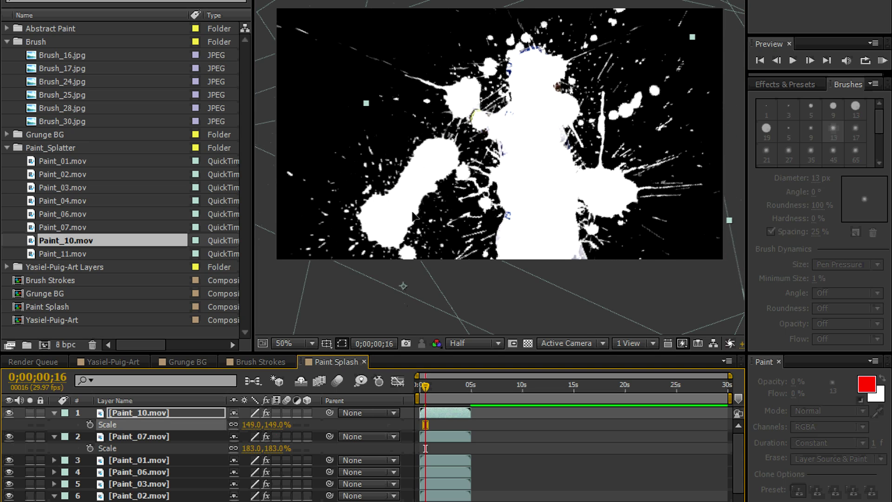
Step: Turn the transparency grid back on and narrow the Paint Splash timeline view to the first five seconds
{"action": "left_click", "coordinate": [528, 344]}
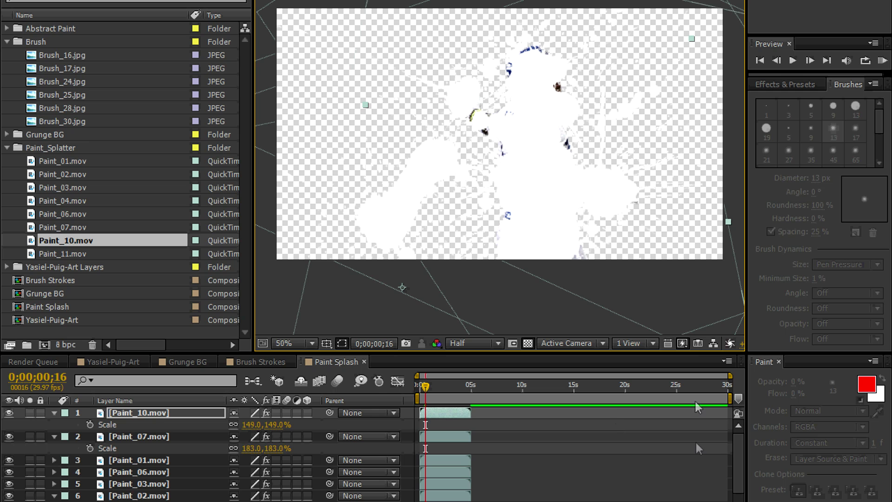
{"action": "left_click_drag", "start_coordinate": [732, 377], "coordinate": [475, 375]}
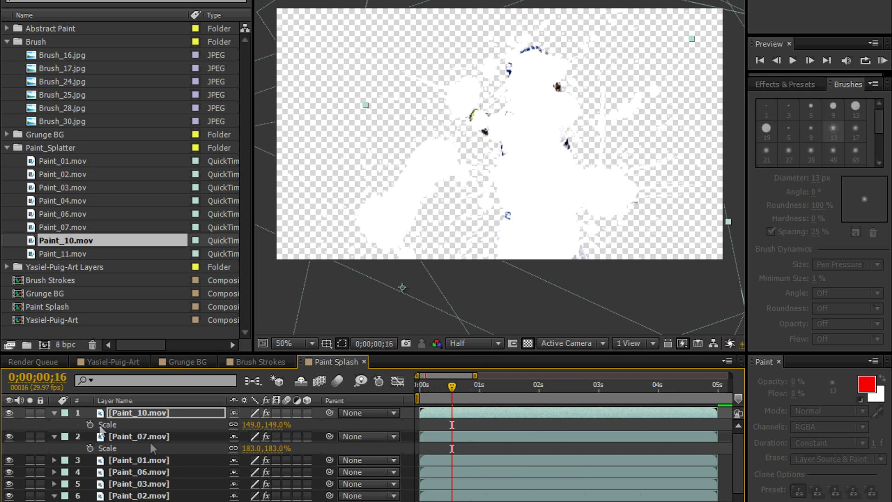
Step: Collapse the upper splatter layers, scale the bottom Paint_01.mov layer to 158%, and reposition it over the player's head
{"action": "left_click", "coordinate": [54, 412]}
{"action": "left_click", "coordinate": [54, 424]}
{"action": "left_click", "coordinate": [54, 472]}
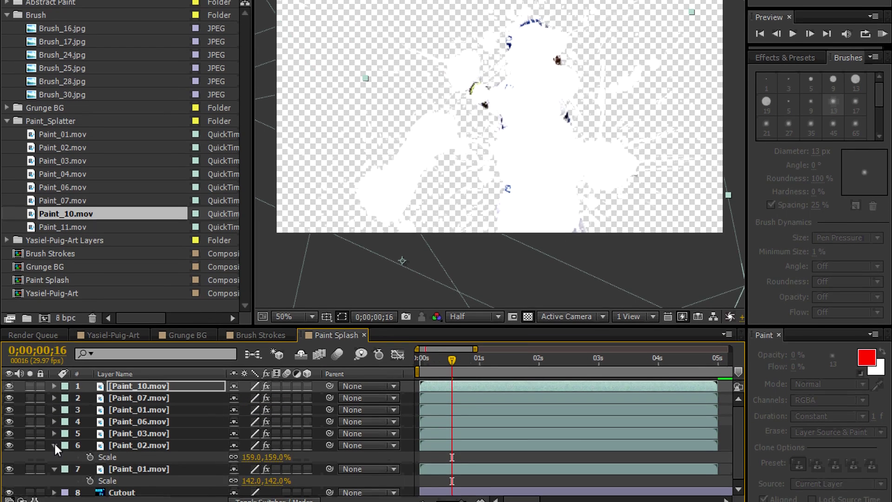
{"action": "left_click", "coordinate": [55, 486]}
{"action": "left_click", "coordinate": [177, 452]}
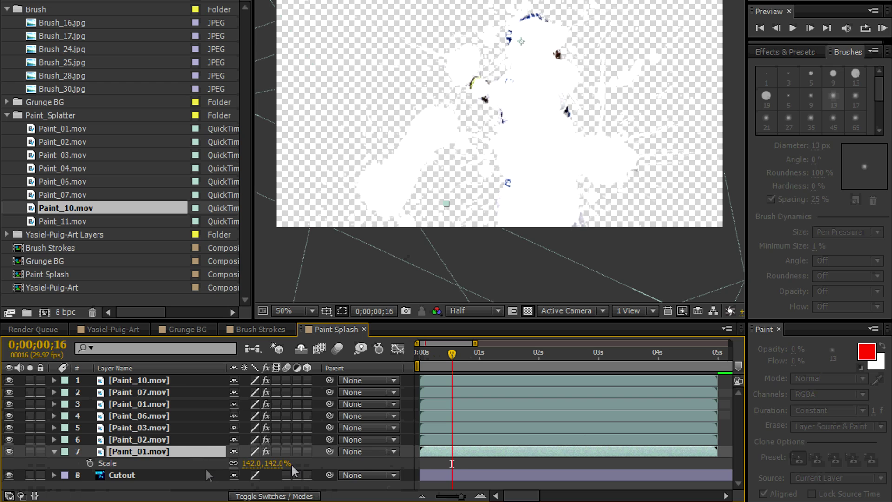
{"action": "left_click_drag", "start_coordinate": [252, 463], "coordinate": [259, 463]}
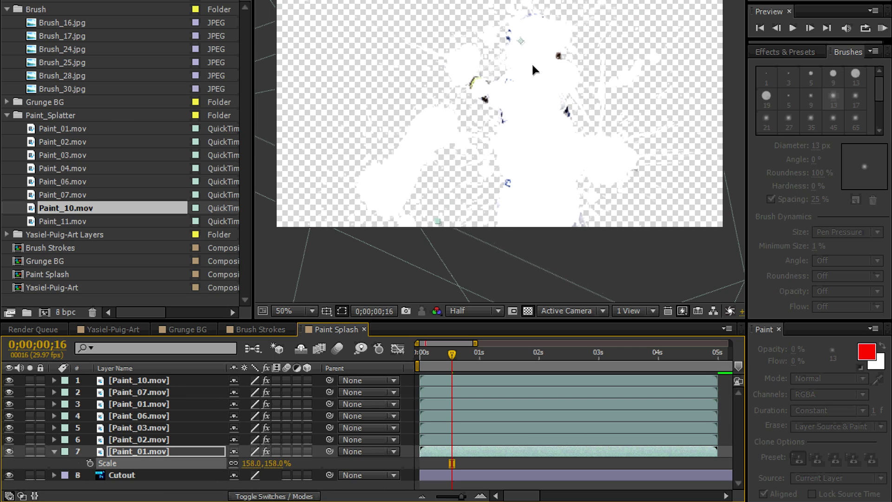
{"action": "left_click_drag", "start_coordinate": [532, 63], "coordinate": [530, 62]}
Step: Stagger the splatter layers' start times from the bottom layer to the top, and preview the animation from the beginning
{"action": "mouse_move", "coordinate": [429, 439]}
{"action": "left_mouse_down"}
{"action": "mouse_move", "coordinate": [449, 427]}
{"action": "mouse_move", "coordinate": [464, 392]}
{"action": "mouse_move", "coordinate": [442, 382]}
{"action": "mouse_move", "coordinate": [472, 383]}
{"action": "mouse_move", "coordinate": [469, 391]}
{"action": "left_mouse_up"}
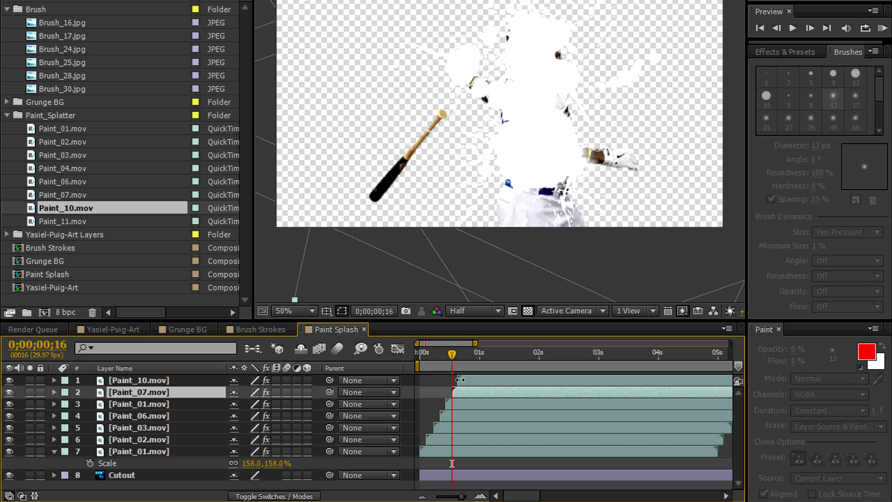
{"action": "left_click_drag", "start_coordinate": [452, 354], "coordinate": [406, 346]}
{"action": "key", "text": "space"}
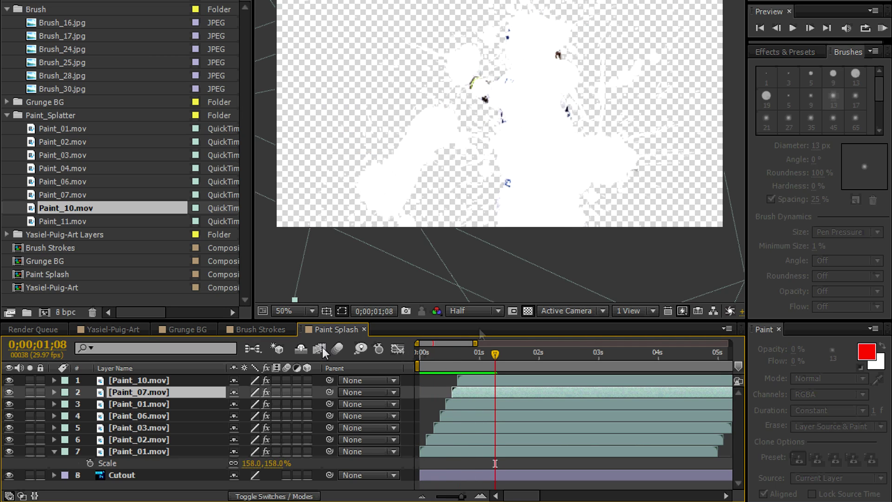
Step: Hide the Cutout layer in the Paint Splash composition and collapse the Brush and Paint_Splatter folders
{"action": "left_click", "coordinate": [122, 474]}
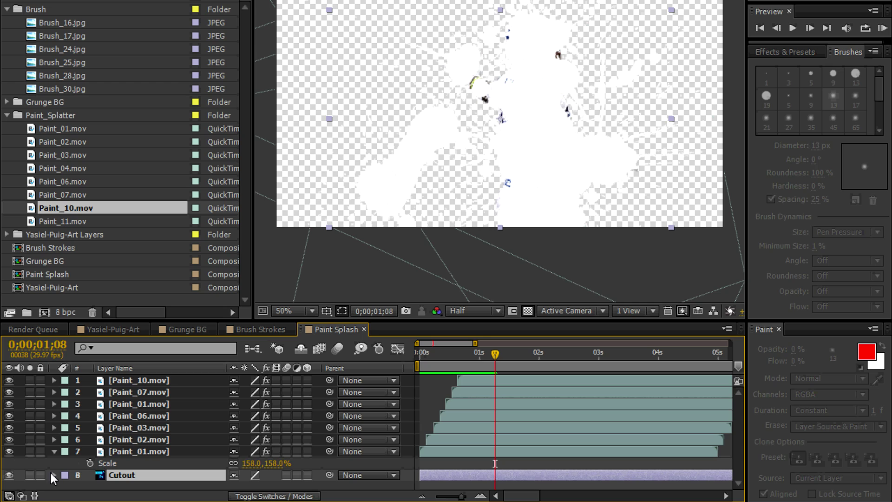
{"action": "left_click", "coordinate": [10, 474]}
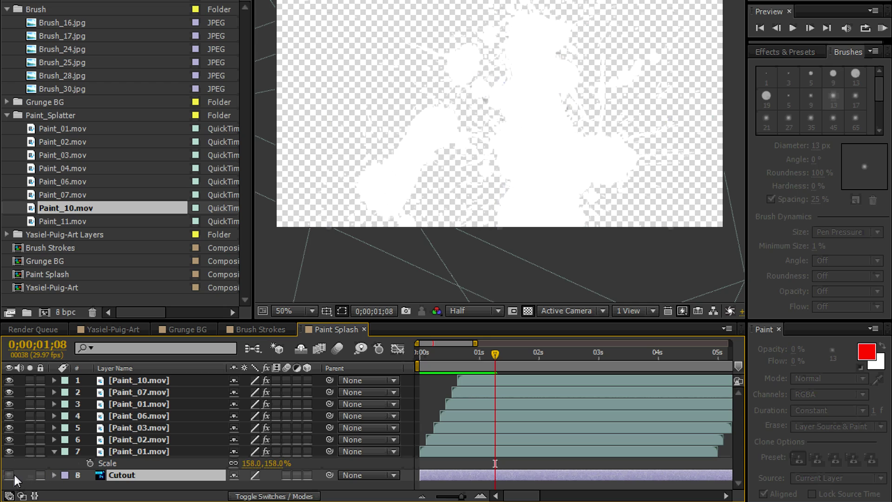
{"action": "left_click", "coordinate": [7, 10]}
{"action": "left_click", "coordinate": [7, 35]}
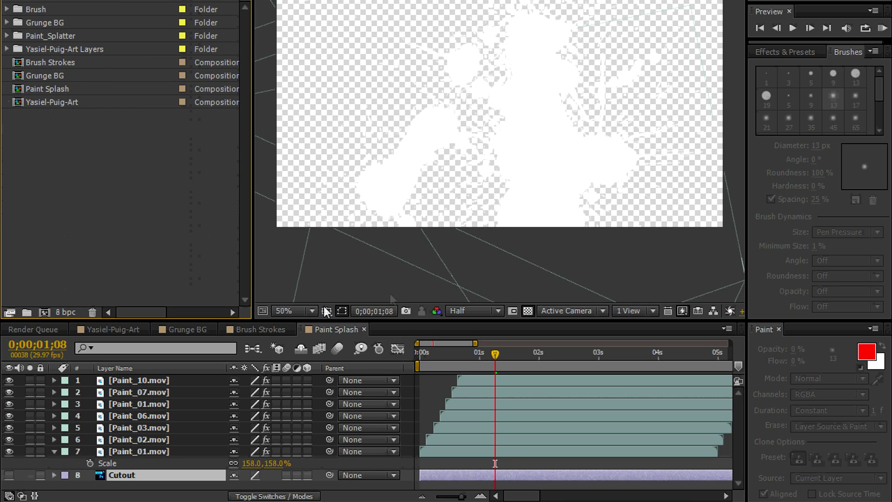
Step: Duplicate the Paint Splash composition and name the copy Abstract Art
{"action": "left_click", "coordinate": [62, 102]}
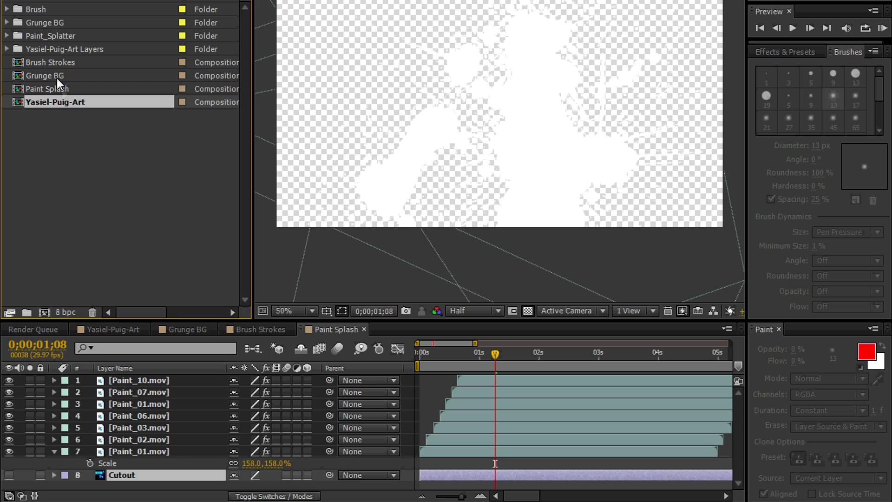
{"action": "left_click", "coordinate": [54, 91]}
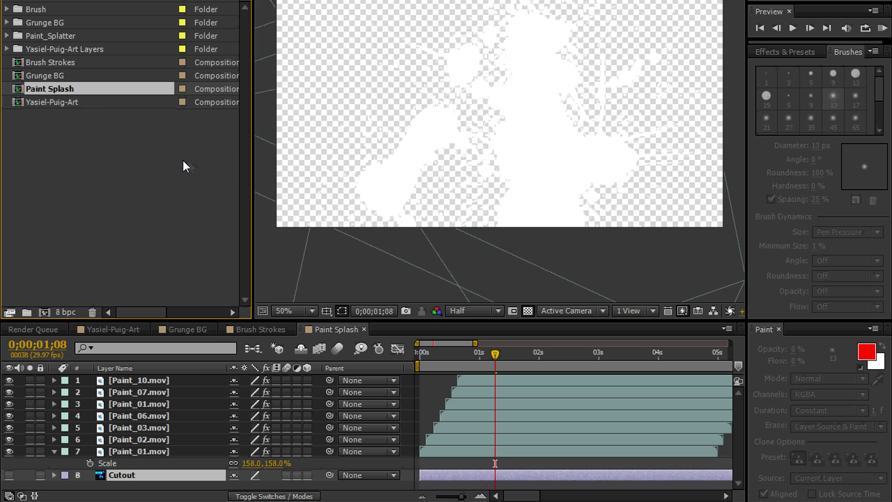
{"action": "key", "text": "ctrl+d"}
{"action": "key", "text": "Return"}
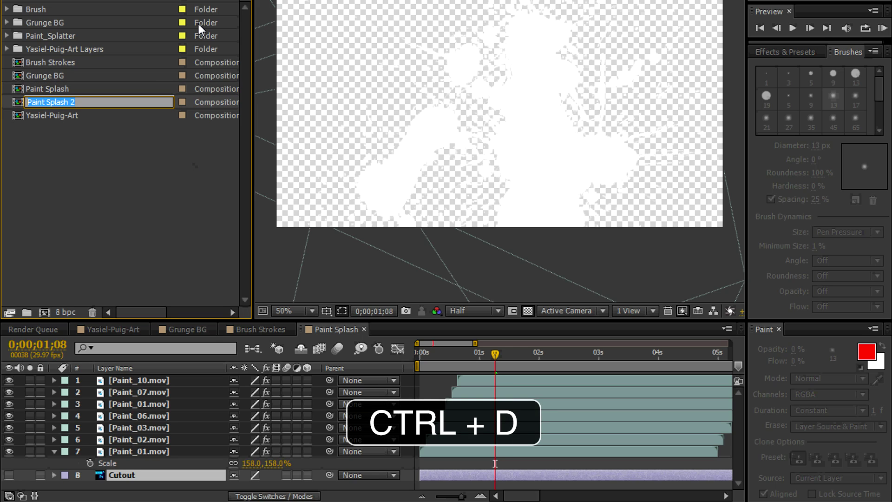
{"action": "type", "text": "Abstract Art"}
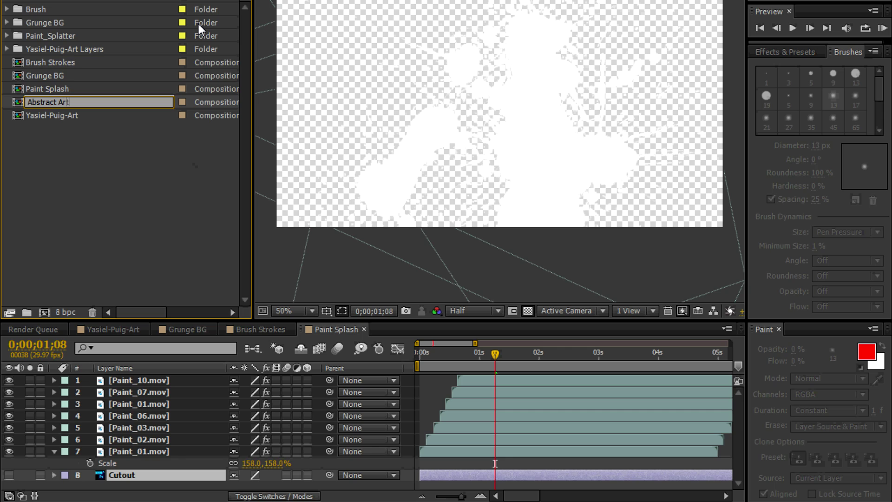
{"action": "key", "text": "Return"}
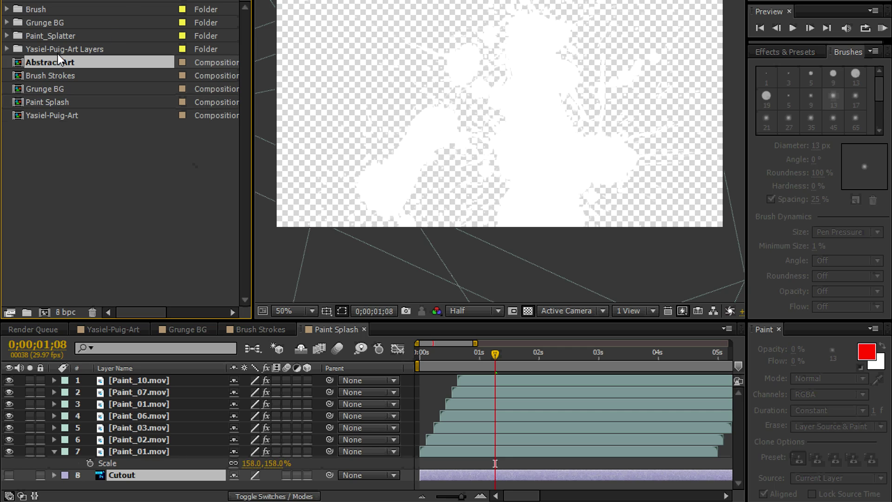
Step: Open the Abstract Art composition, delete all its layers, and add the Paint Splash composition as a layer
{"action": "double_click", "coordinate": [19, 64]}
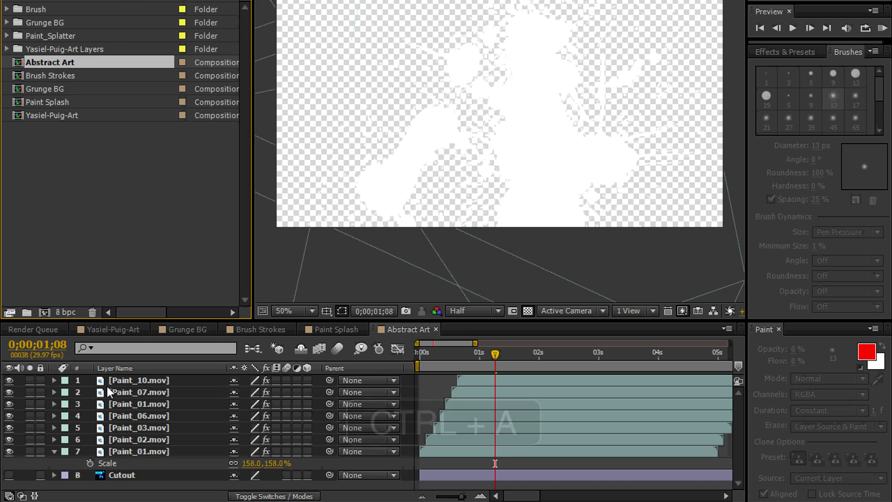
{"action": "key", "text": "ctrl+a"}
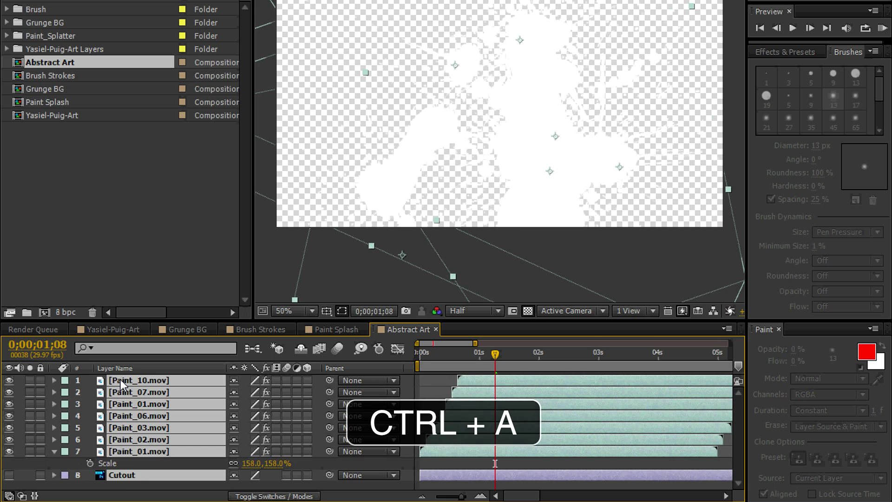
{"action": "key", "text": "Delete"}
{"action": "left_click", "coordinate": [50, 76]}
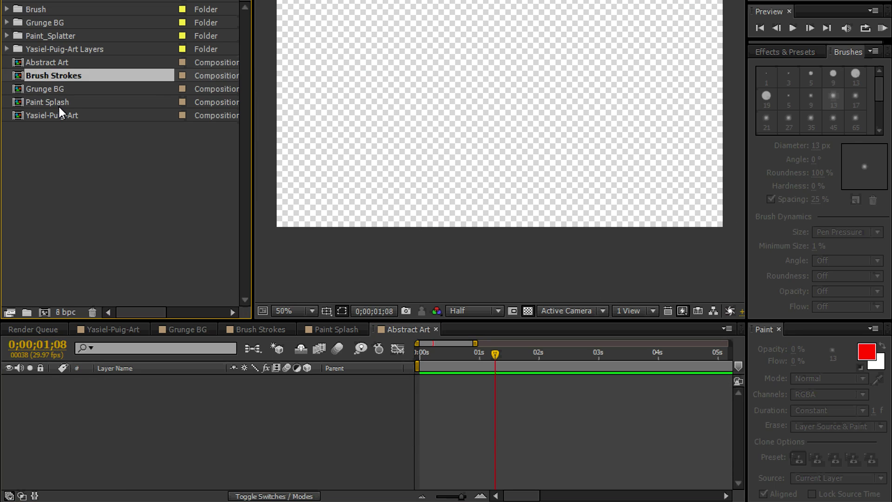
{"action": "mouse_move", "coordinate": [54, 102]}
{"action": "left_mouse_down"}
{"action": "mouse_move", "coordinate": [89, 221]}
{"action": "mouse_move", "coordinate": [186, 400]}
{"action": "left_mouse_up"}
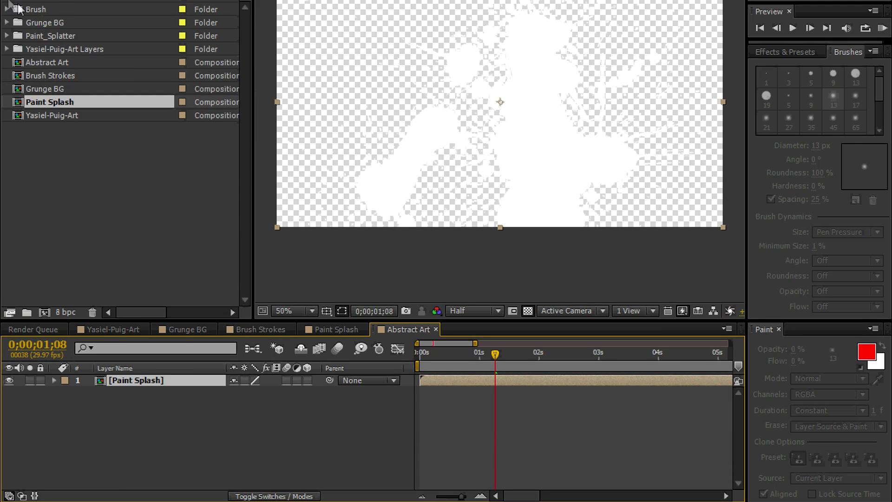
Step: Add Abstract-Art-Gerard-Stricher-4.jpg from the Abstract Paint folder to the composition, beneath the Paint Splash layer
{"action": "left_click", "coordinate": [7, 49]}
{"action": "left_click", "coordinate": [94, 158]}
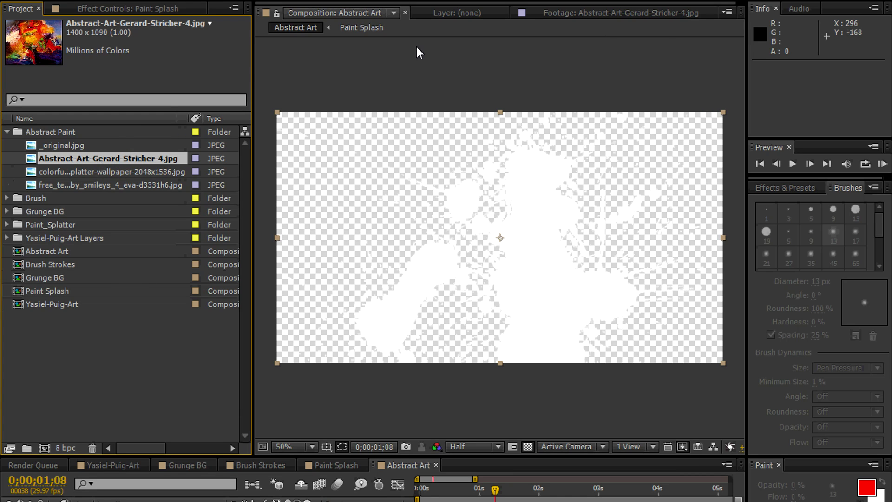
{"action": "left_click_drag", "start_coordinate": [108, 158], "coordinate": [188, 501]}
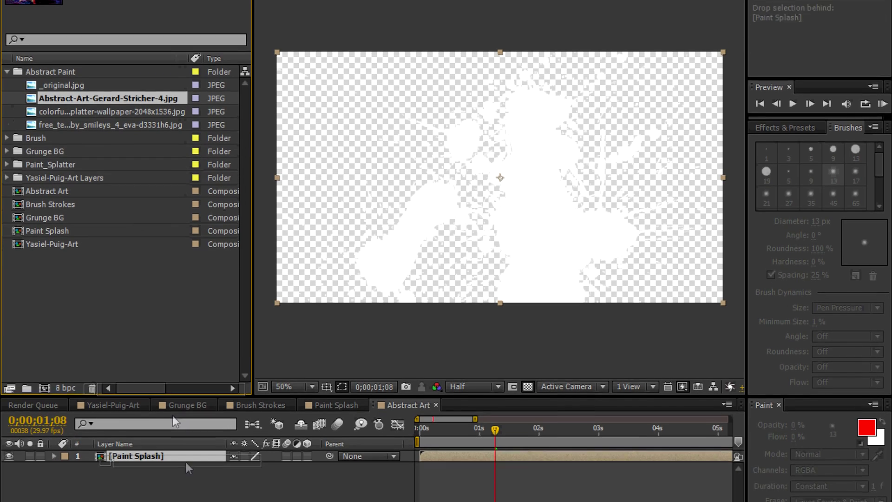
{"action": "left_click_drag", "start_coordinate": [189, 467], "coordinate": [185, 454]}
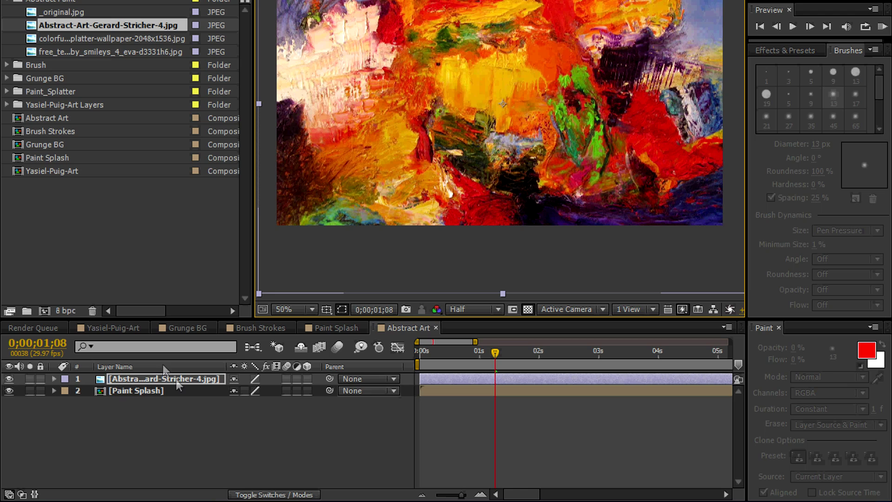
{"action": "mouse_move", "coordinate": [175, 379]}
{"action": "left_mouse_down"}
{"action": "mouse_move", "coordinate": [177, 401]}
{"action": "mouse_move", "coordinate": [196, 396]}
{"action": "left_mouse_up"}
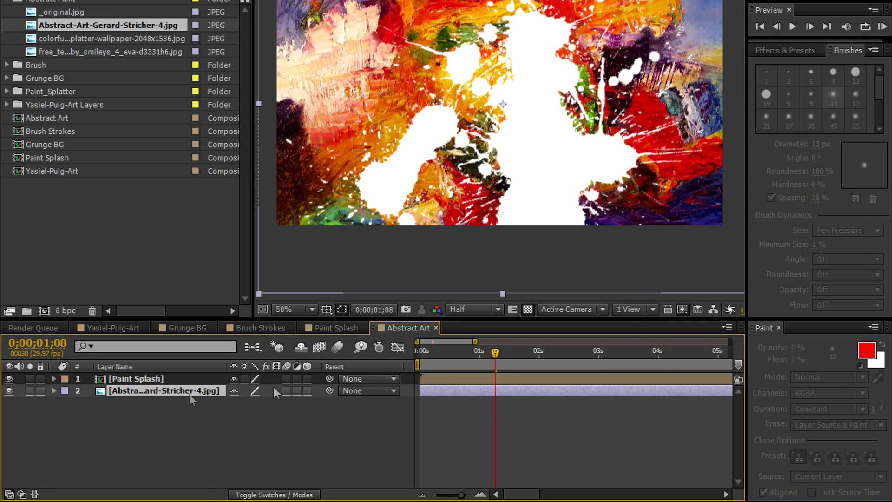
Step: Set the abstract painting layer's track matte to Alpha Matte using Paint Splash, and preview the result from the start
{"action": "left_click", "coordinate": [21, 494]}
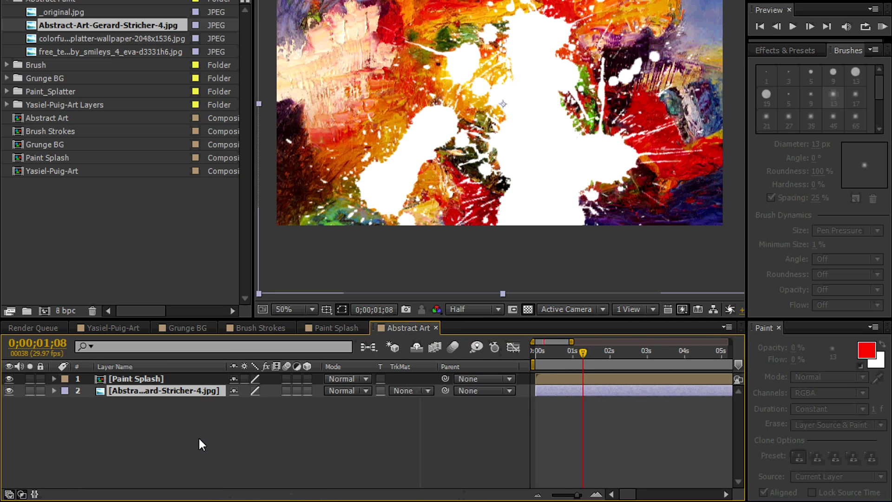
{"action": "left_click", "coordinate": [406, 390]}
{"action": "left_click", "coordinate": [417, 425]}
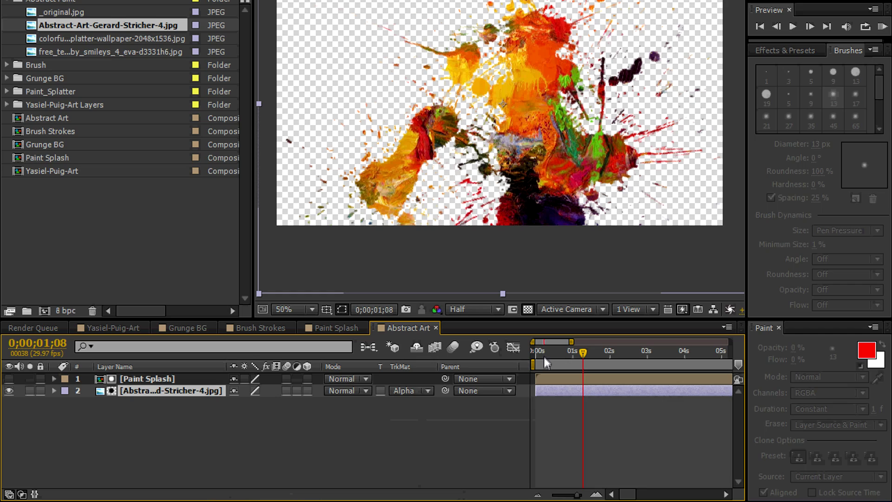
{"action": "left_click_drag", "start_coordinate": [544, 357], "coordinate": [533, 353]}
{"action": "key", "text": "space"}
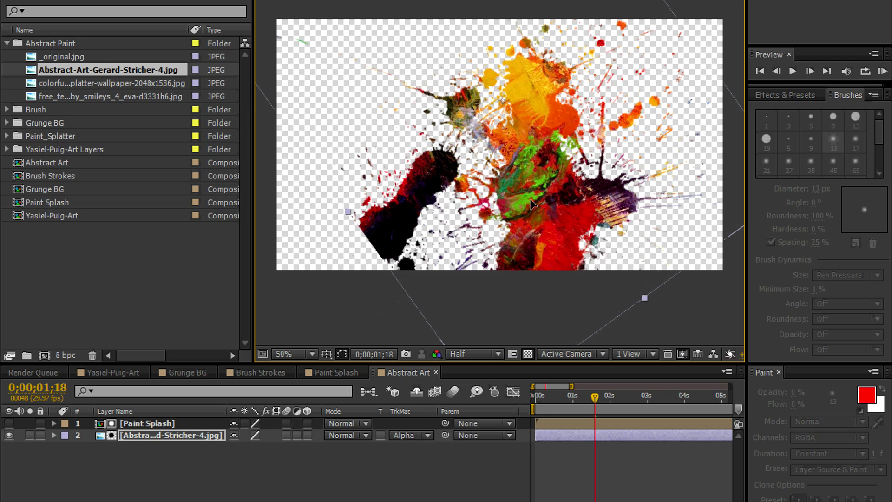
Step: Scale the abstract painting layer to 113% and reposition it behind the splatter matte
{"action": "key", "text": "s"}
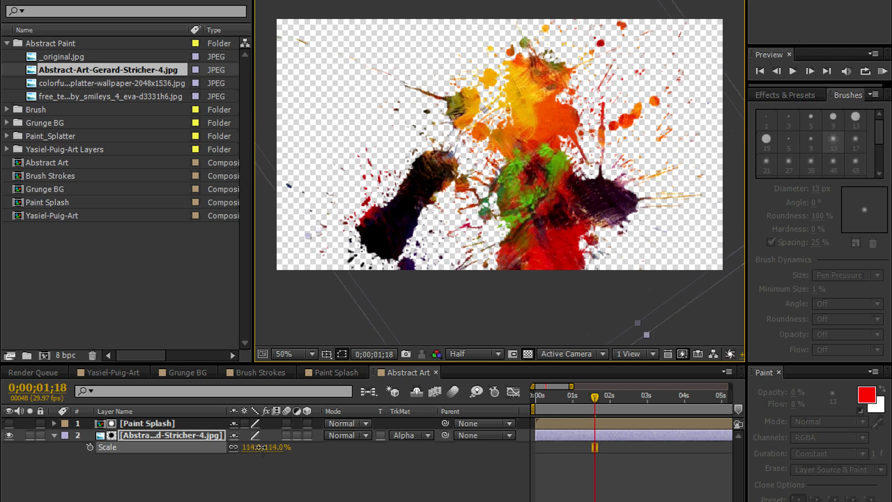
{"action": "left_click_drag", "start_coordinate": [540, 208], "coordinate": [545, 207]}
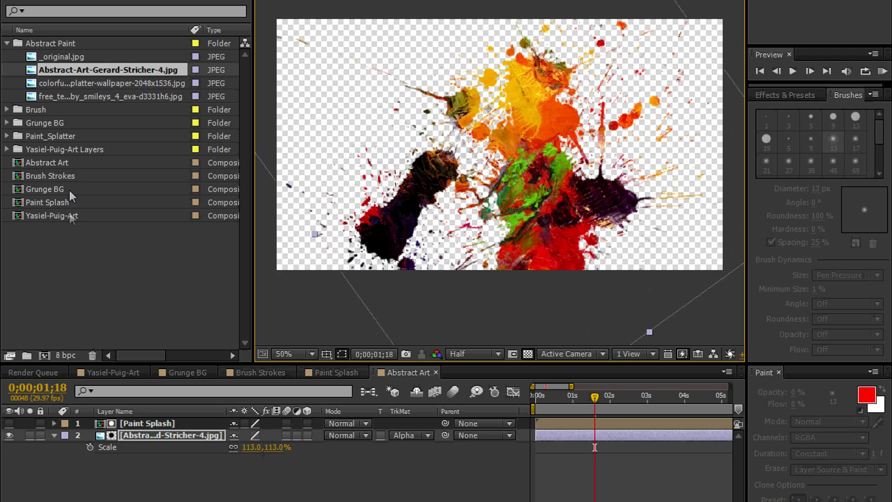
Step: Duplicate the Yasiel-Puig-Art composition and name the copy Digital Street Art
{"action": "left_click", "coordinate": [66, 217]}
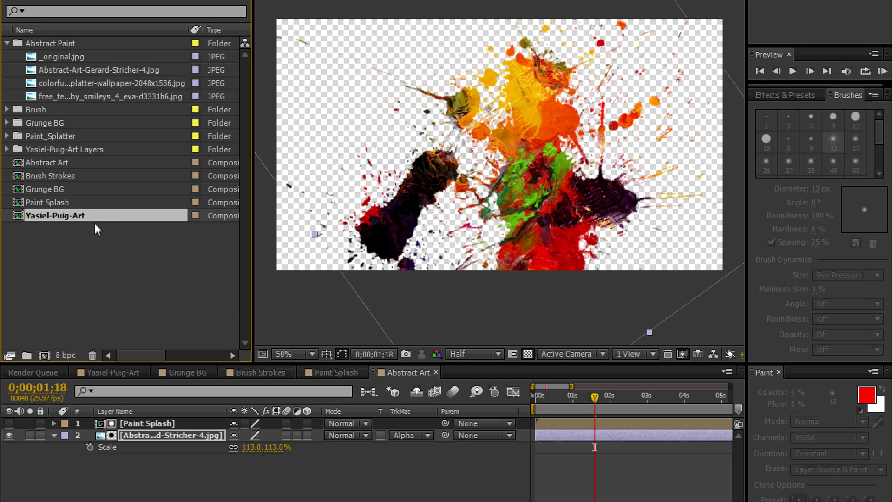
{"action": "key", "text": "ctrl+d"}
{"action": "key", "text": "Return"}
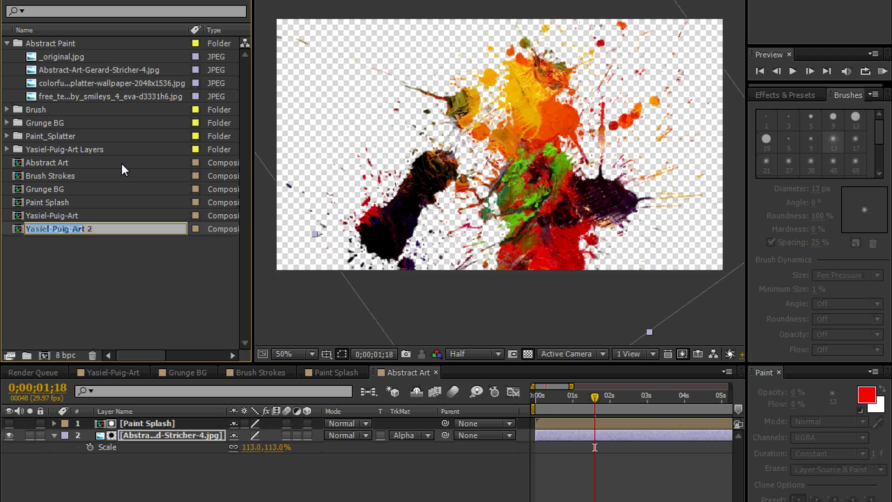
{"action": "type", "text": "Digital Street "}
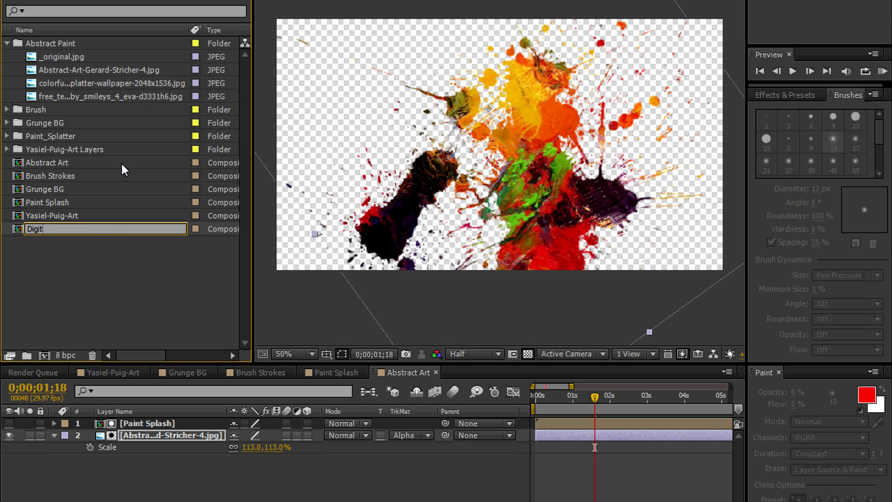
{"action": "type", "text": "Art"}
{"action": "key", "text": "Return"}
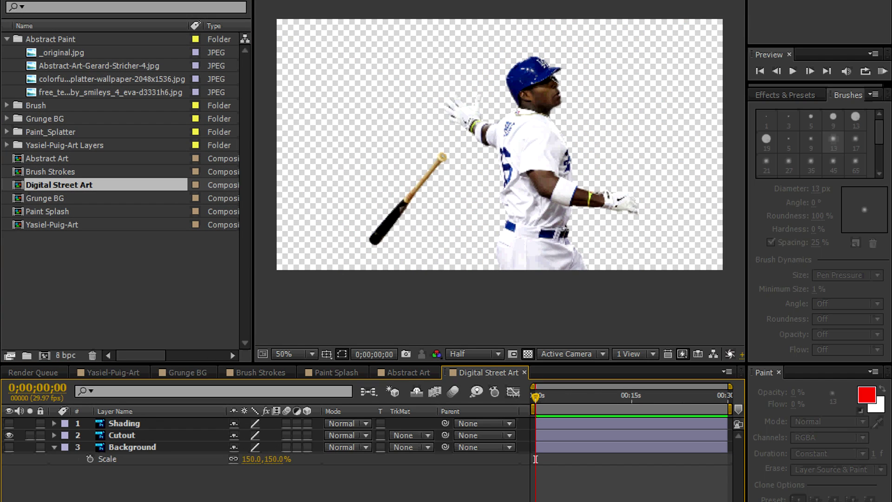
Step: Add the Grunge BG composition directly above the Cutout layer in Digital Street Art, with Cutout hidden
{"action": "left_click", "coordinate": [116, 448]}
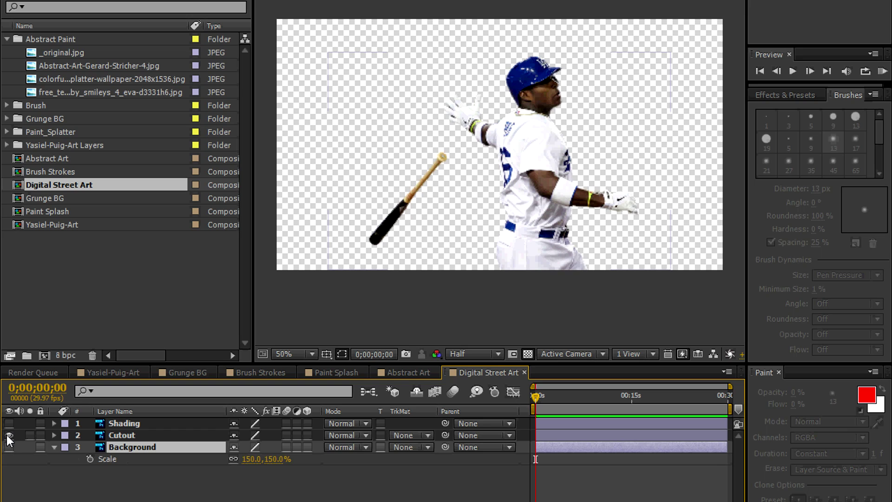
{"action": "left_click", "coordinate": [121, 435]}
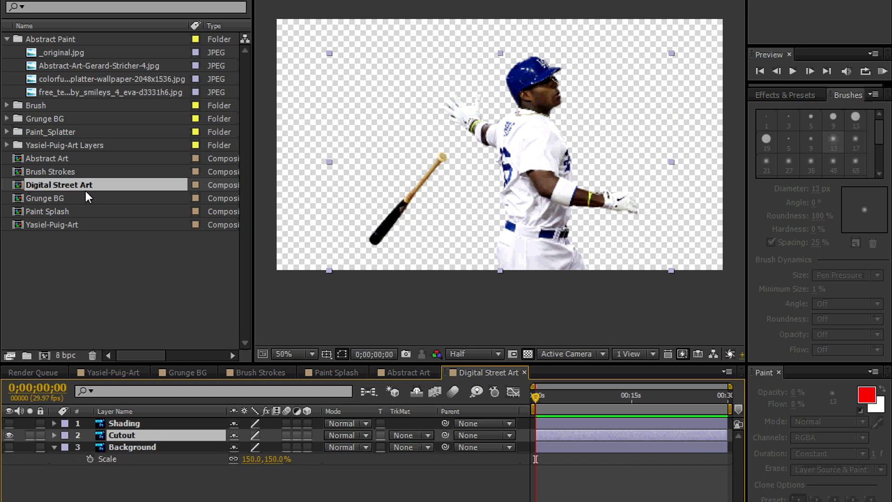
{"action": "left_click_drag", "start_coordinate": [51, 200], "coordinate": [122, 431]}
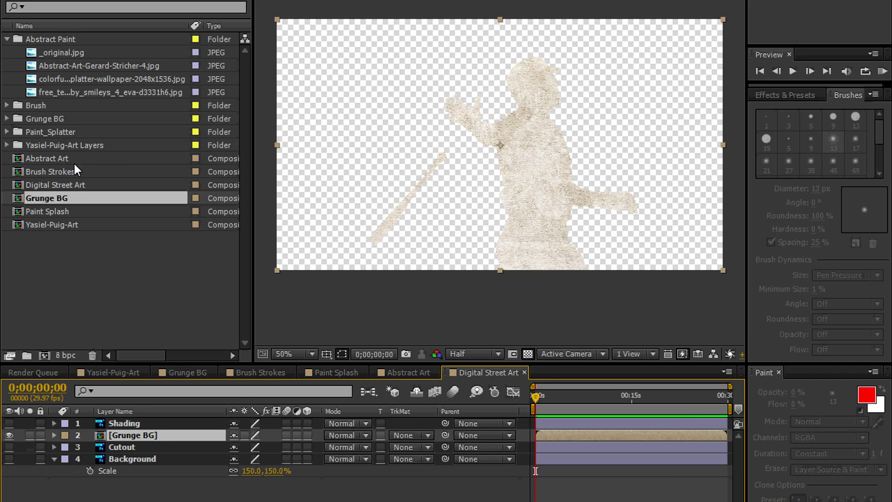
Step: Place the Brush Strokes composition above the Grunge BG layer and use it as Grunge BG's alpha track matte
{"action": "mouse_move", "coordinate": [76, 171]}
{"action": "left_mouse_down"}
{"action": "mouse_move", "coordinate": [160, 461]}
{"action": "mouse_move", "coordinate": [157, 435]}
{"action": "left_mouse_up"}
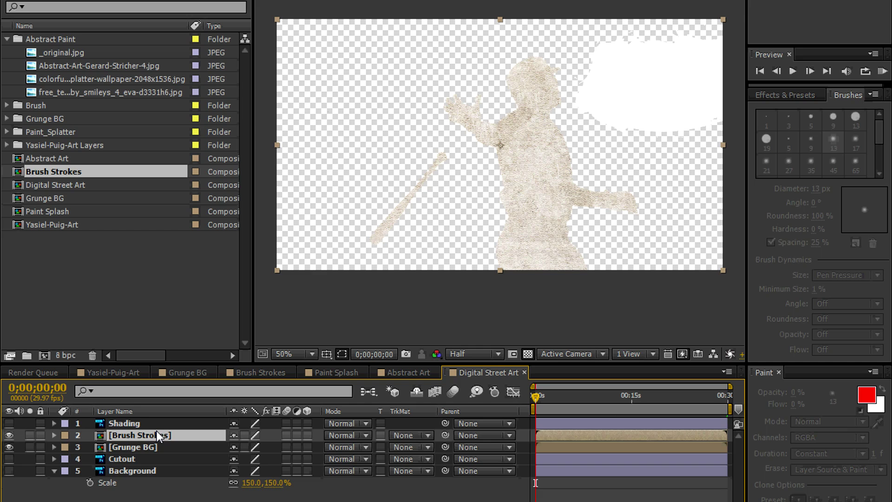
{"action": "left_click", "coordinate": [406, 447]}
{"action": "left_click", "coordinate": [427, 484]}
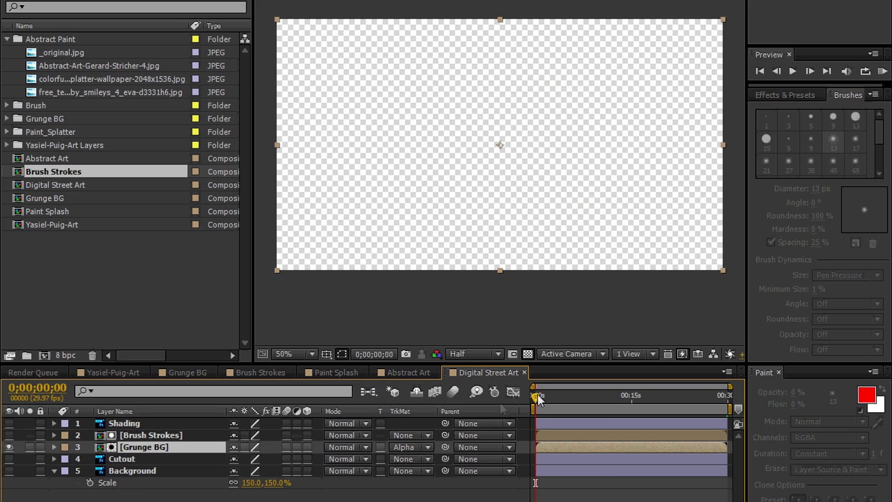
Step: Turn off the transparency grid and preview the brush-stroke reveal of Grunge BG from the start of the timeline
{"action": "mouse_move", "coordinate": [537, 394]}
{"action": "left_mouse_down"}
{"action": "mouse_move", "coordinate": [549, 397]}
{"action": "mouse_move", "coordinate": [525, 369]}
{"action": "left_mouse_up"}
{"action": "left_click", "coordinate": [529, 355]}
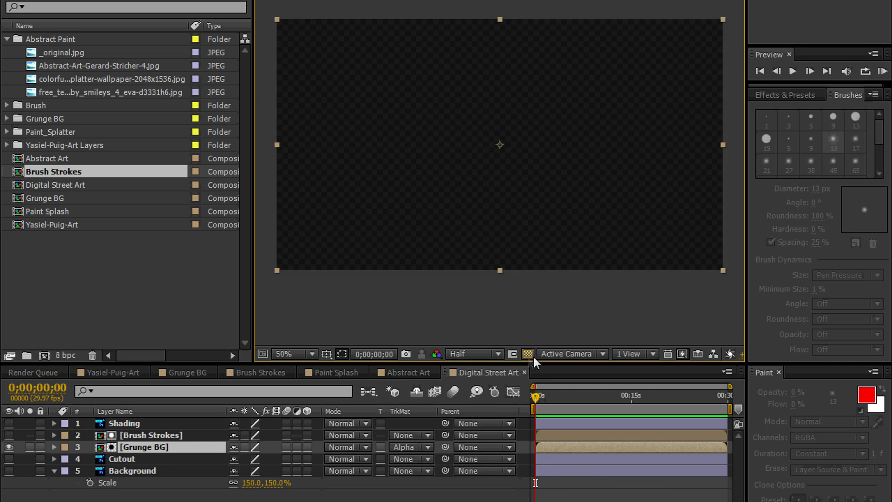
{"action": "key", "text": "space"}
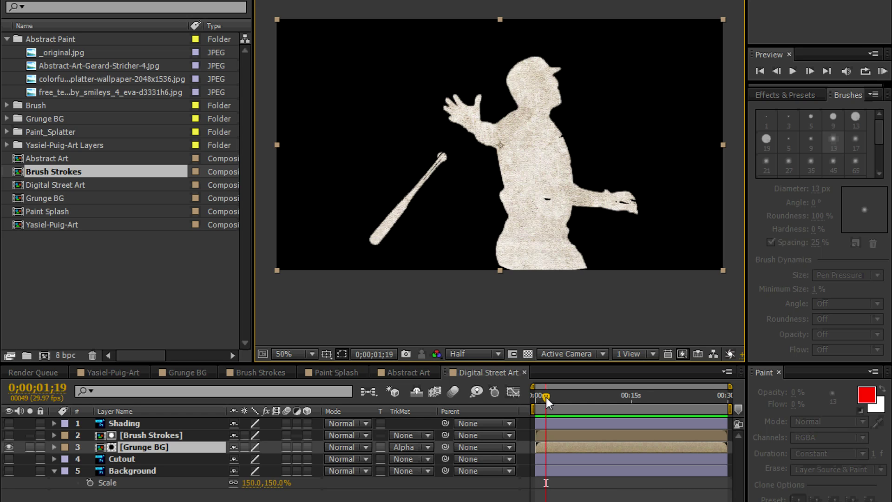
{"action": "left_click_drag", "start_coordinate": [546, 397], "coordinate": [533, 388]}
{"action": "key", "text": "space"}
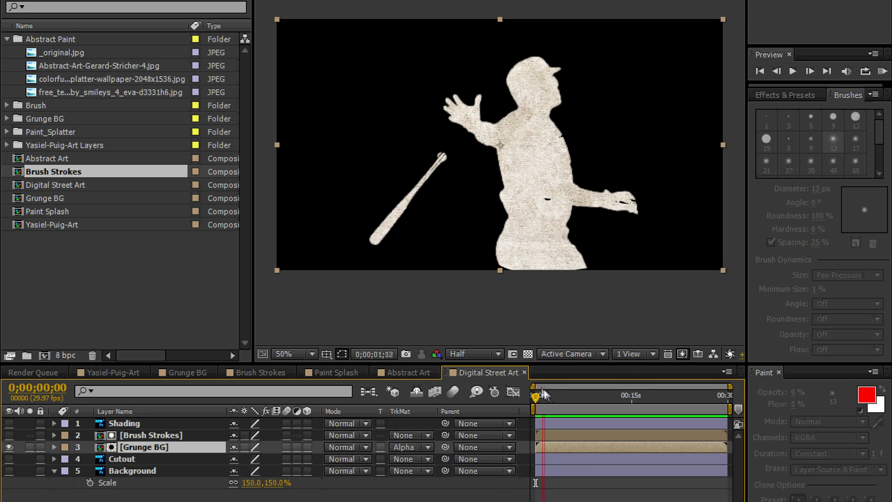
{"action": "left_click", "coordinate": [545, 394]}
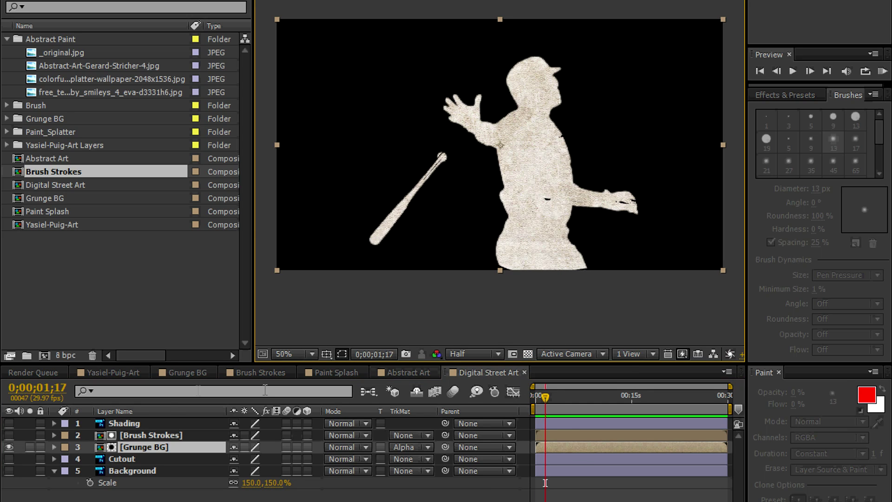
Step: Make the Shading layer visible over the grunge silhouette and set the preview resolution to Full to inspect it closely
{"action": "left_click", "coordinate": [126, 423]}
{"action": "left_click", "coordinate": [9, 423]}
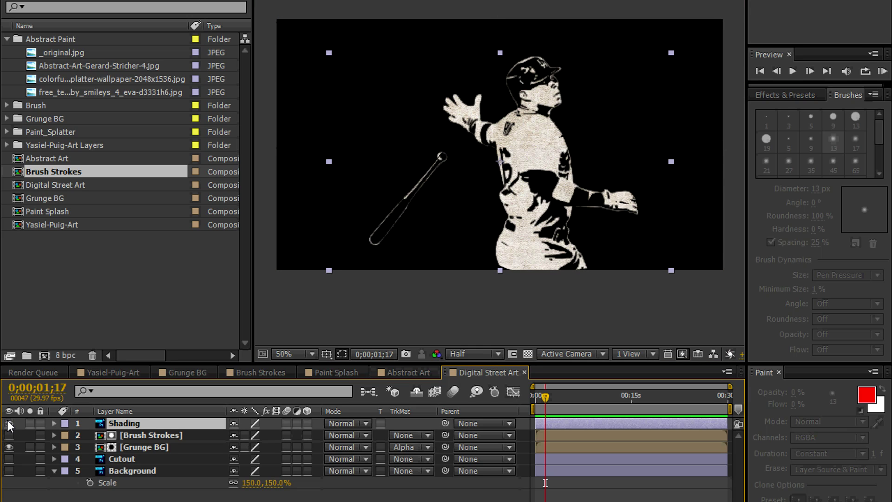
{"action": "left_click_drag", "start_coordinate": [537, 395], "coordinate": [557, 395]}
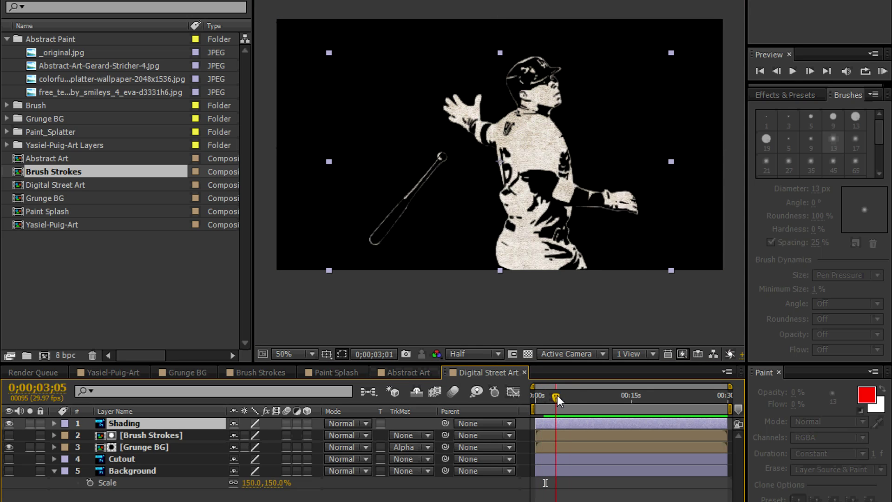
{"action": "scroll", "coordinate": [590, 296], "scroll_direction": "up", "scroll_amount": 1}
{"action": "scroll", "coordinate": [590, 296], "scroll_direction": "down", "scroll_amount": 1}
{"action": "left_click", "coordinate": [475, 353]}
{"action": "left_click", "coordinate": [477, 335]}
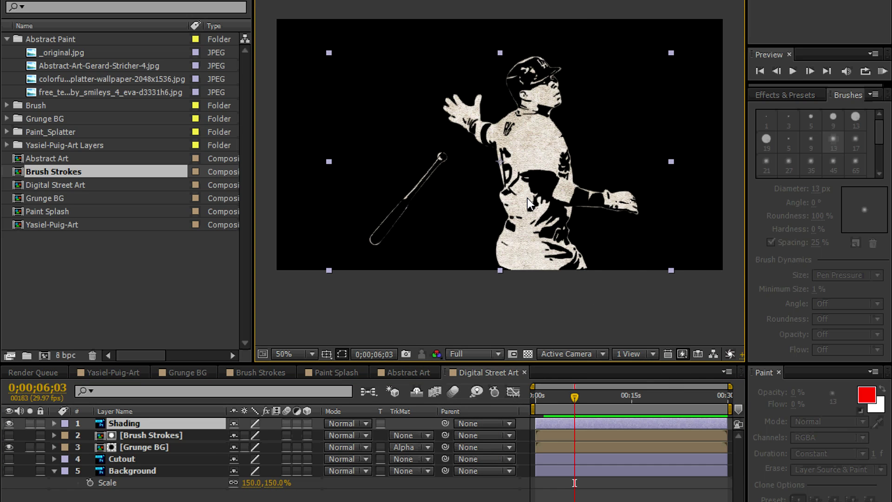
{"action": "scroll", "coordinate": [528, 198], "scroll_direction": "up", "scroll_amount": 2}
{"action": "left_click_drag", "start_coordinate": [528, 198], "coordinate": [504, 199]}
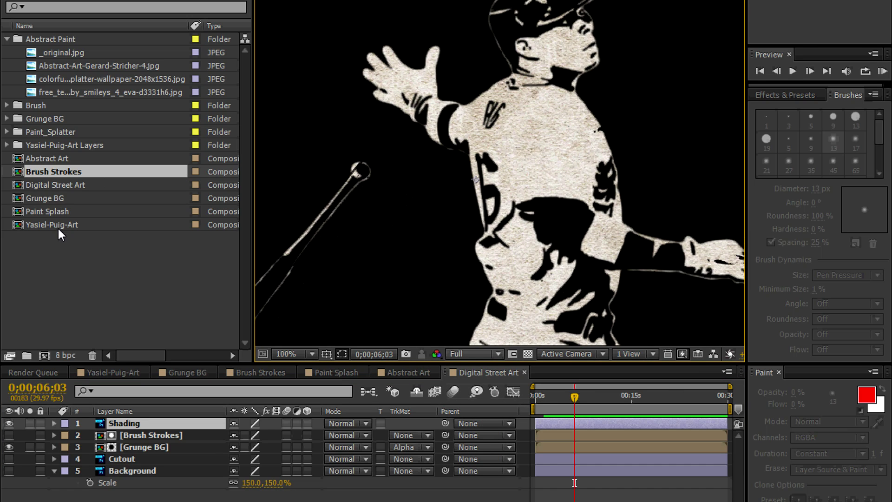
Step: Rename the Abstract Art composition as Abstract Paint
{"action": "left_click", "coordinate": [63, 160]}
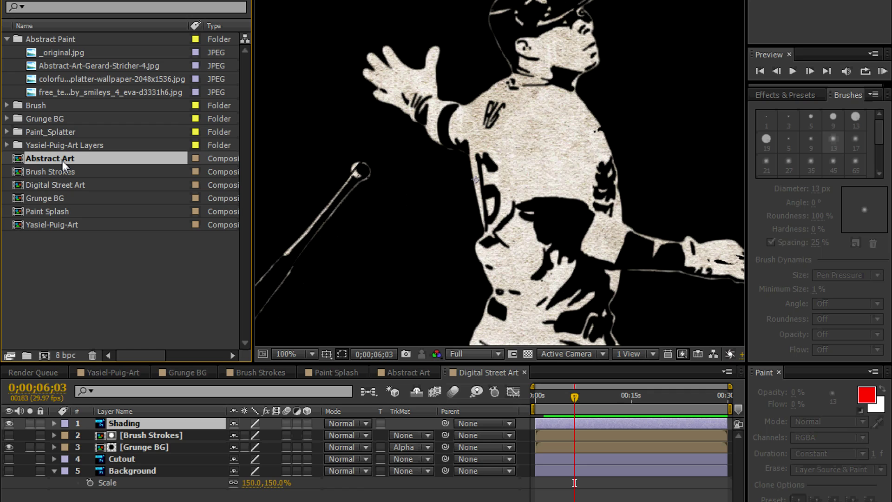
{"action": "key", "text": "Return"}
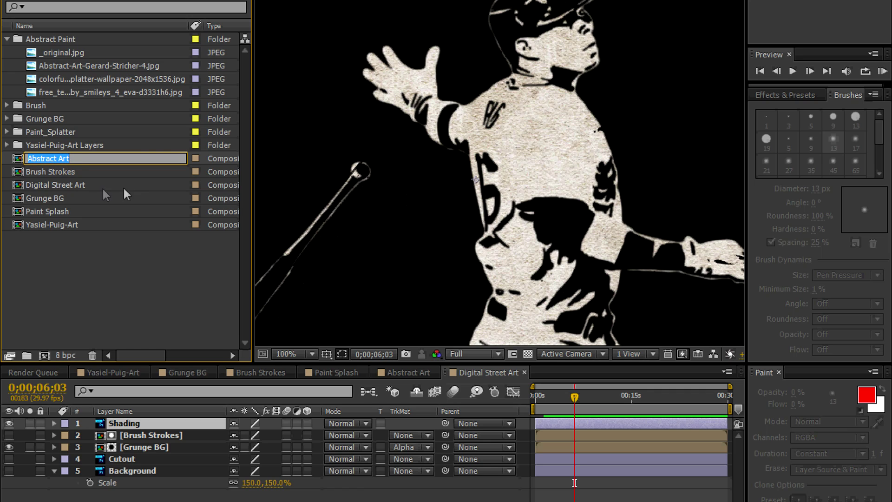
{"action": "type", "text": "Paint"}
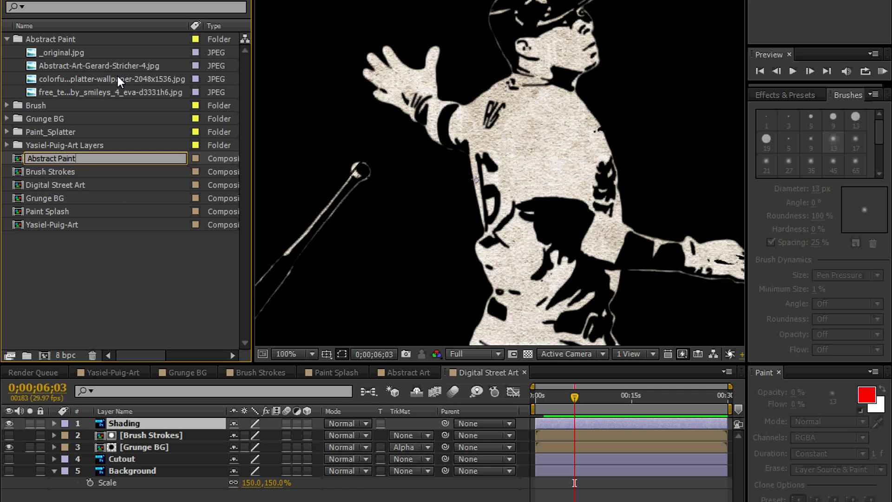
{"action": "key", "text": "Return"}
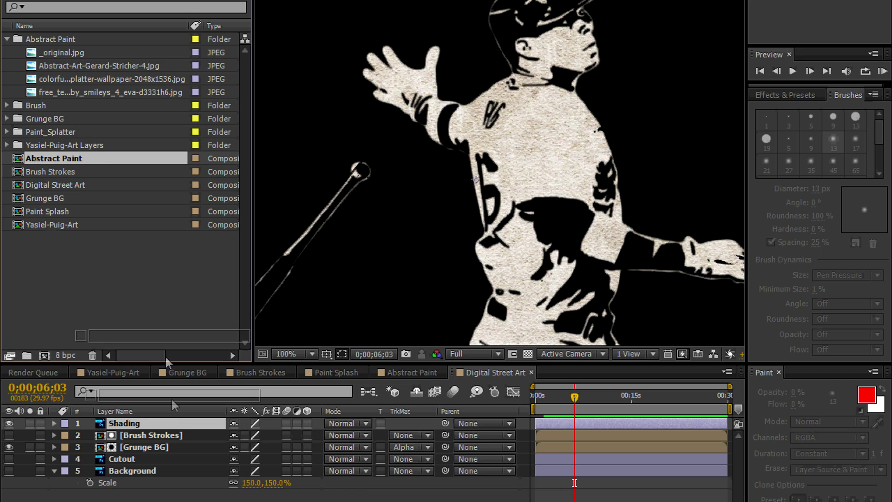
Step: Add the Abstract Paint composition directly below the Shading layer and give both layers the Cyan label color
{"action": "left_click_drag", "start_coordinate": [174, 423], "coordinate": [137, 439]}
{"action": "left_click", "coordinate": [132, 424]}
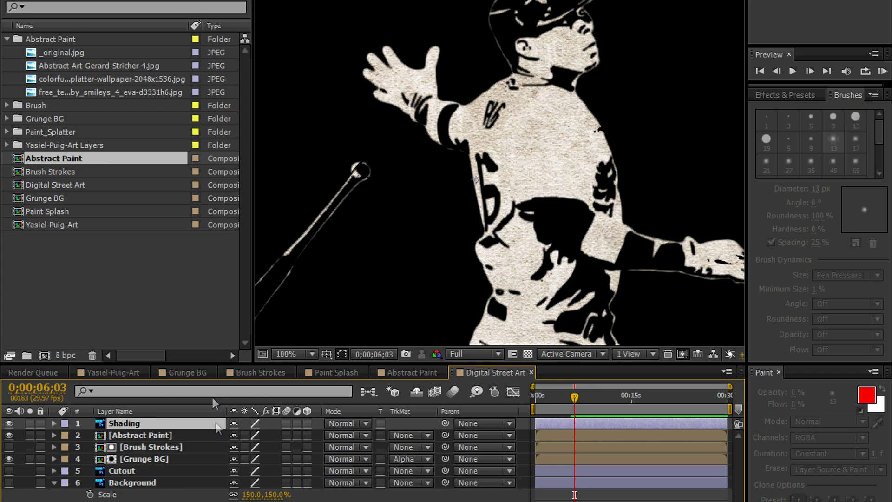
{"action": "left_click", "coordinate": [143, 437], "text": "shift"}
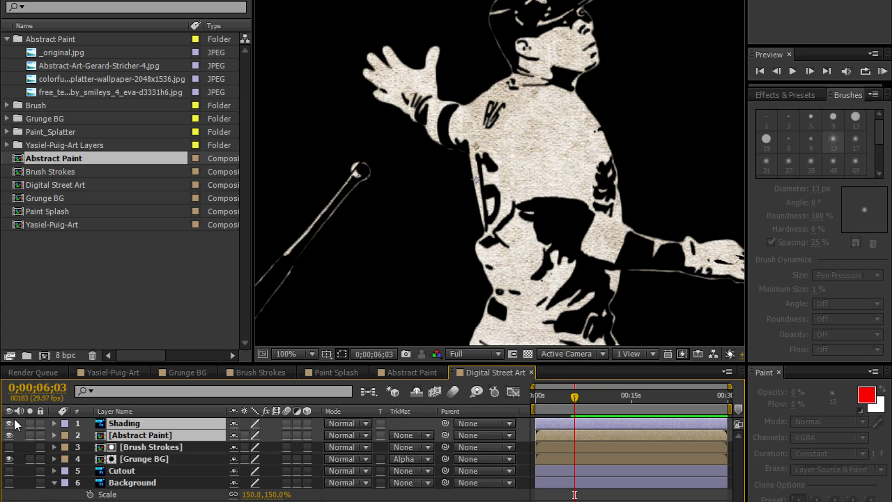
{"action": "left_click", "coordinate": [65, 425]}
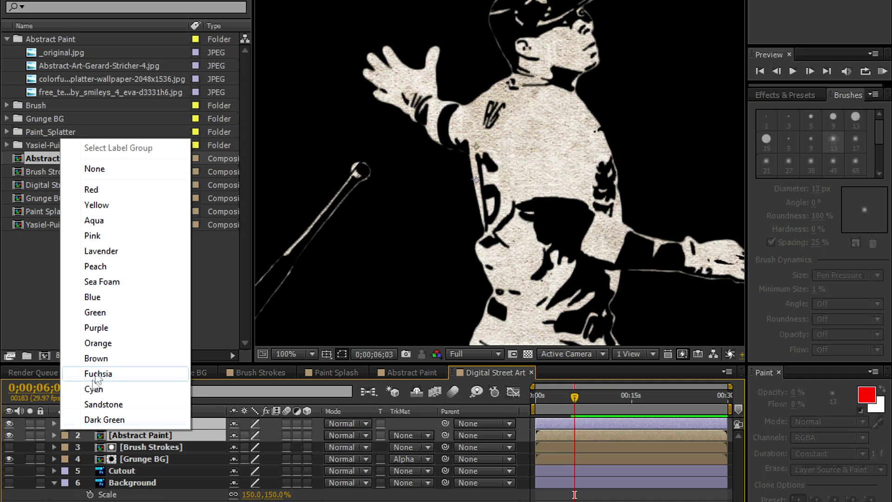
{"action": "left_click", "coordinate": [96, 389]}
{"action": "key", "text": "F2"}
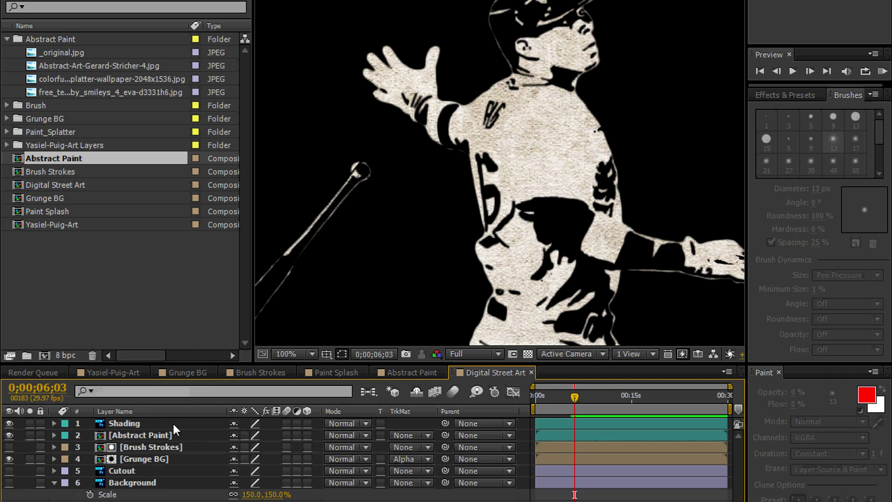
Step: Use the Shading layer as the alpha track matte of Abstract Paint and check the result earlier in the timeline
{"action": "left_click", "coordinate": [405, 436]}
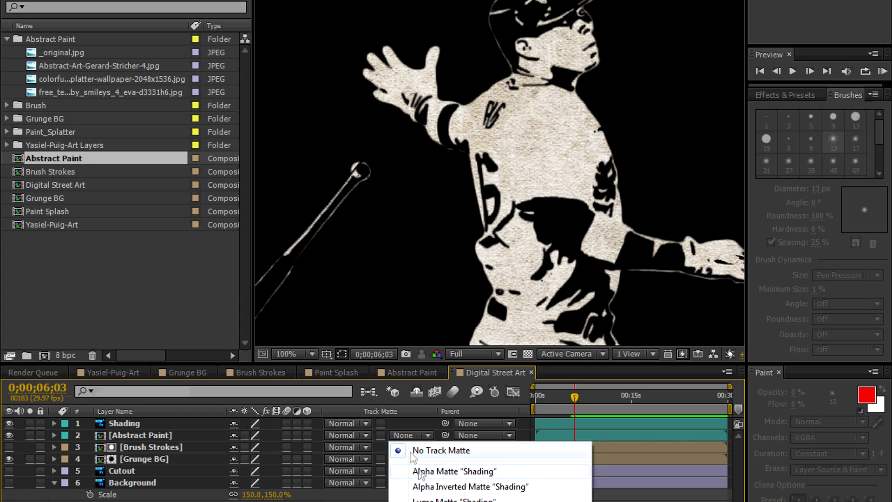
{"action": "left_click", "coordinate": [423, 467]}
{"action": "left_click_drag", "start_coordinate": [539, 398], "coordinate": [546, 400]}
Step: Shift the Shading and Abstract Paint layers together to start at 0;00;03;08, and preview the timing over the full frame
{"action": "left_click", "coordinate": [159, 439]}
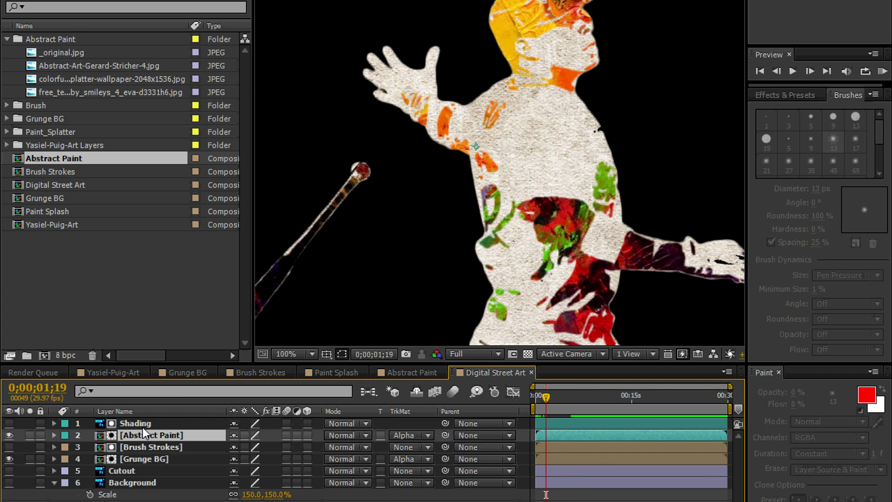
{"action": "left_click", "coordinate": [143, 426], "text": "shift"}
{"action": "left_click_drag", "start_coordinate": [556, 427], "coordinate": [575, 422]}
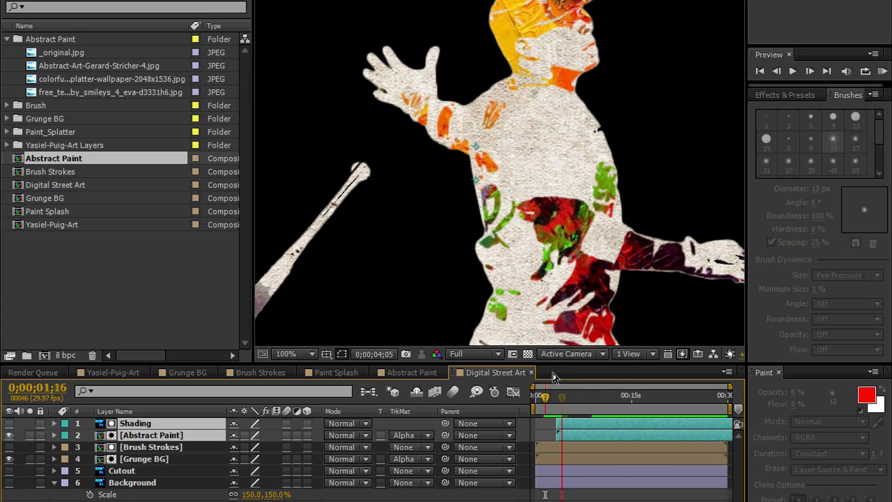
{"action": "key", "text": "space"}
{"action": "key", "text": "comma"}
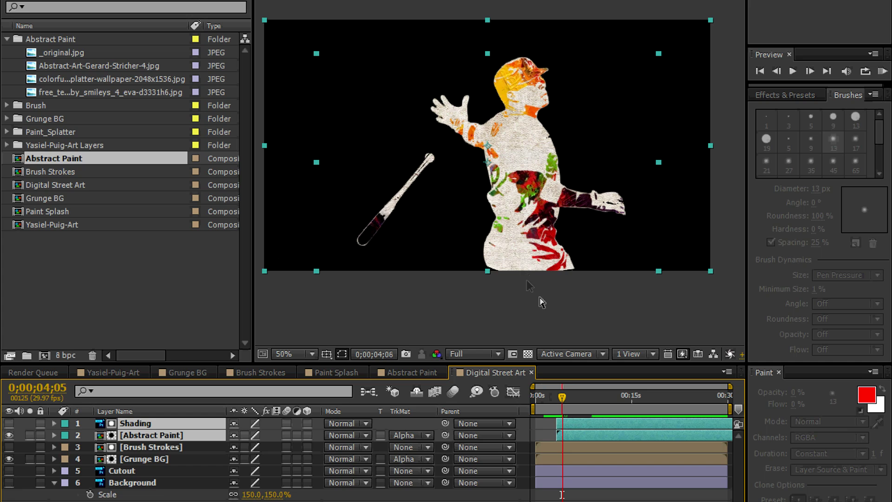
{"action": "key", "text": "space"}
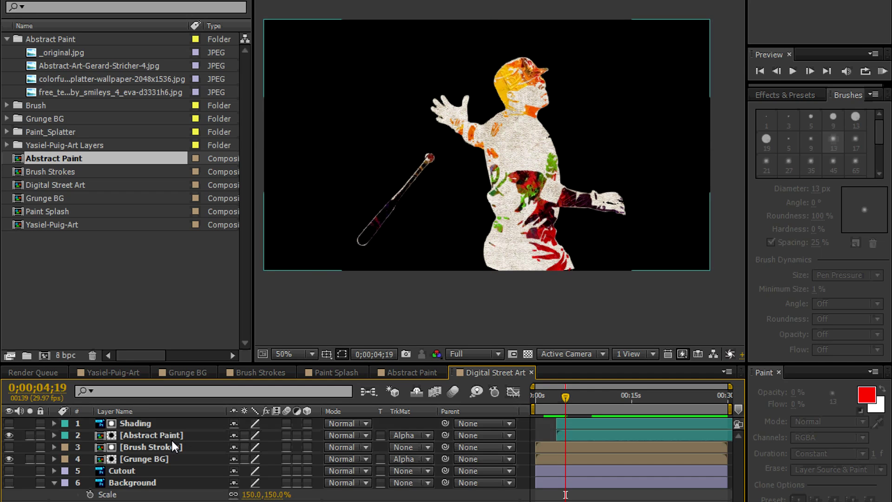
Step: Set the Abstract Paint layer's blending mode to Multiply
{"action": "left_click", "coordinate": [216, 431]}
{"action": "left_click", "coordinate": [336, 435]}
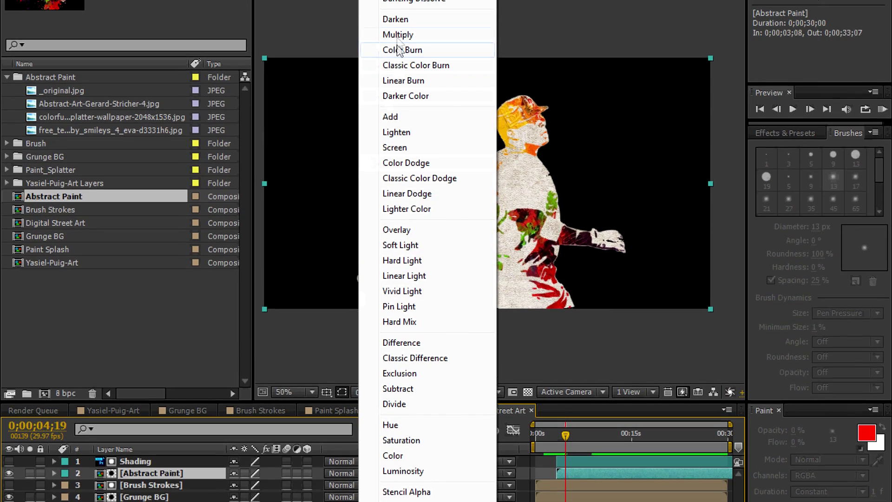
{"action": "left_click", "coordinate": [400, 10]}
Step: Apply a Curves effect to Abstract Paint and shape the RGB curve into an S to boost contrast
{"action": "left_click", "coordinate": [149, 3]}
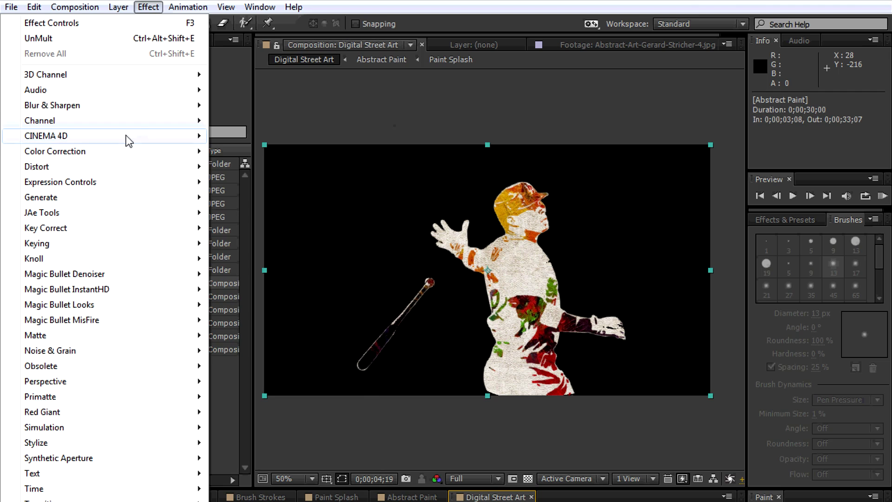
{"action": "mouse_move", "coordinate": [125, 145]}
{"action": "left_click", "coordinate": [247, 421]}
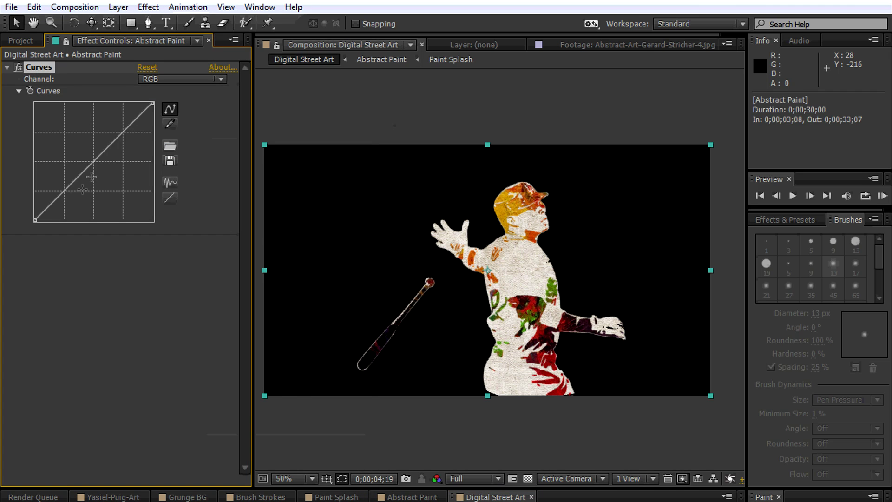
{"action": "mouse_move", "coordinate": [66, 191]}
{"action": "left_mouse_down"}
{"action": "mouse_move", "coordinate": [78, 218]}
{"action": "mouse_move", "coordinate": [71, 205]}
{"action": "left_mouse_up"}
{"action": "left_click_drag", "start_coordinate": [139, 122], "coordinate": [125, 122]}
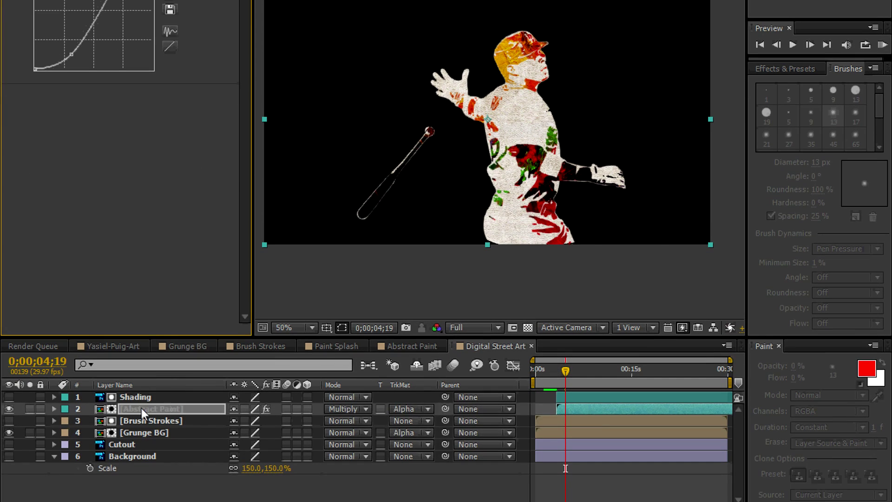
Step: Place duplicates of Shading and Abstract Paint below Grunge BG, with the Abstract Paint copy using Shading 2 as its alpha inverted matte
{"action": "key", "text": "ctrl+d"}
{"action": "left_click", "coordinate": [137, 399], "text": "ctrl"}
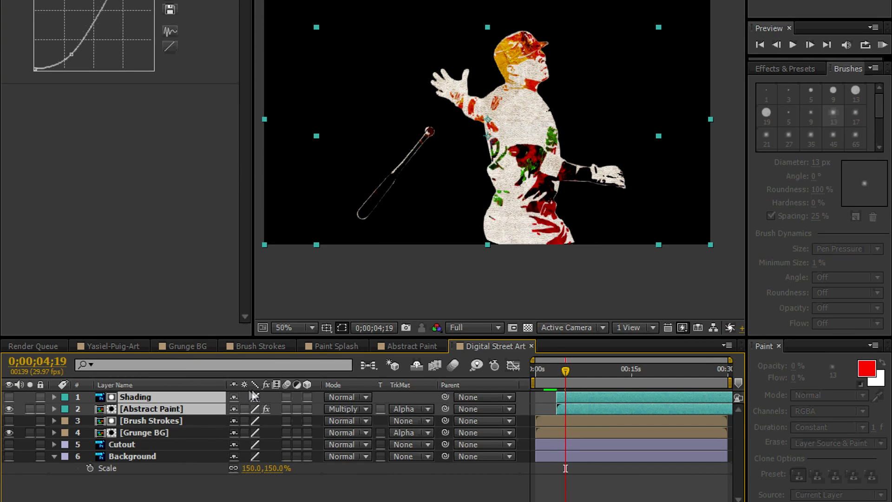
{"action": "key", "text": "ctrl+d"}
{"action": "left_click_drag", "start_coordinate": [105, 413], "coordinate": [152, 457]}
{"action": "key", "text": "F2"}
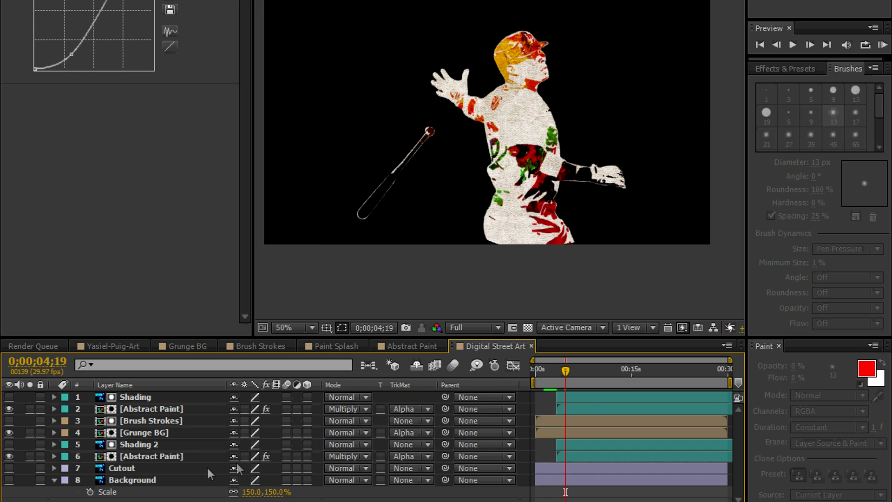
{"action": "left_click", "coordinate": [400, 458]}
{"action": "left_click", "coordinate": [436, 411]}
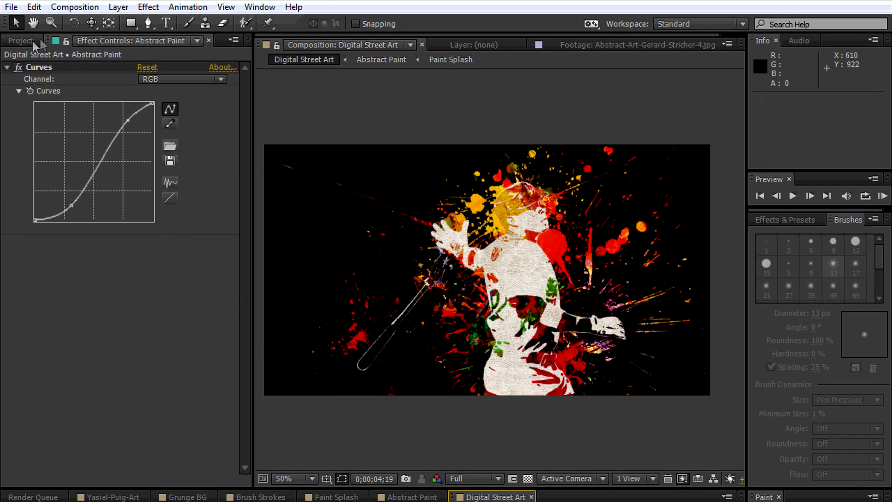
Step: Create a white 1280 x 720 px solid named White Solid 1 in Digital Street Art
{"action": "left_click", "coordinate": [36, 45]}
{"action": "left_click", "coordinate": [118, 8]}
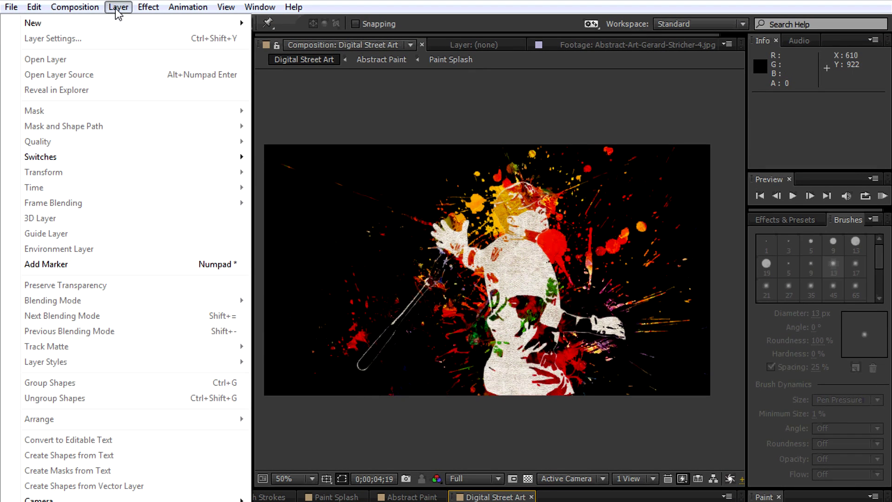
{"action": "mouse_move", "coordinate": [217, 23]}
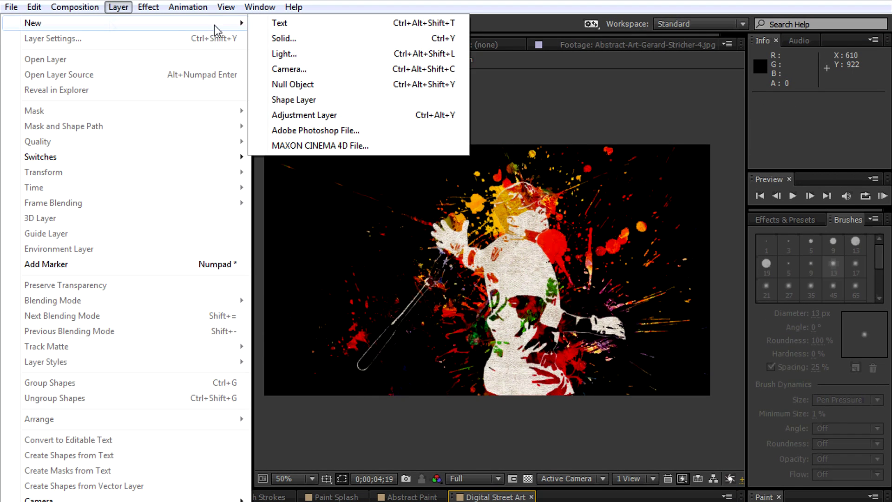
{"action": "left_click", "coordinate": [273, 41]}
{"action": "left_click", "coordinate": [159, 232]}
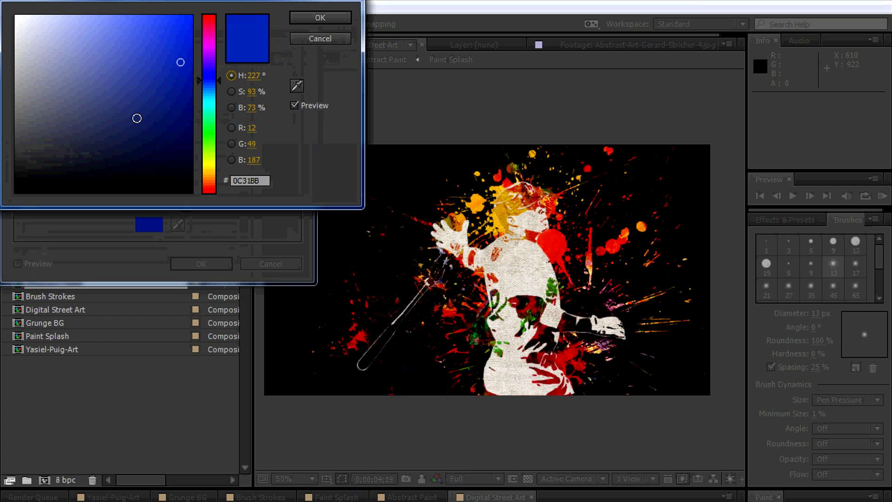
{"action": "left_click", "coordinate": [17, 13]}
{"action": "left_click", "coordinate": [321, 18]}
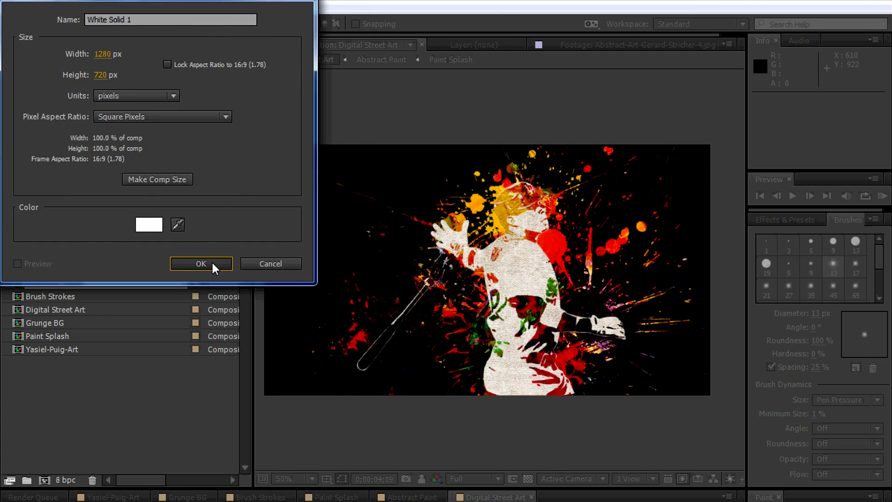
{"action": "left_click", "coordinate": [188, 261]}
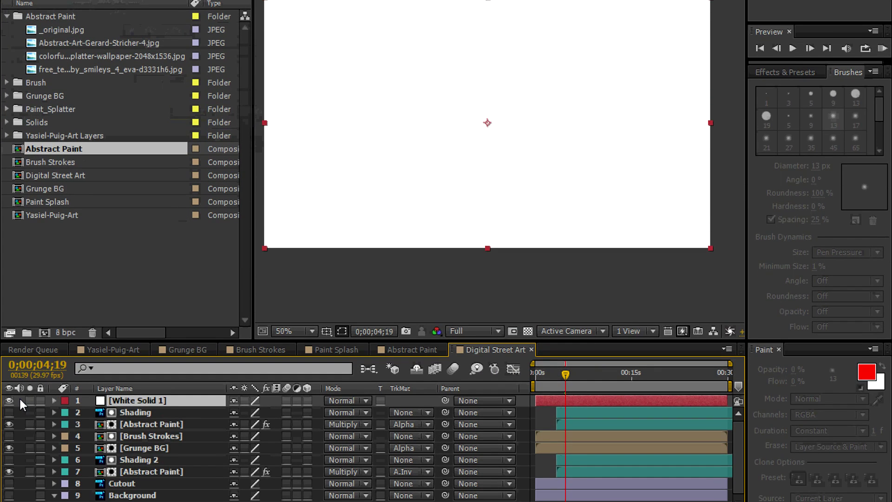
Step: Hide the white solid, then make the Cutout layer visible and solo it
{"action": "left_click", "coordinate": [10, 400]}
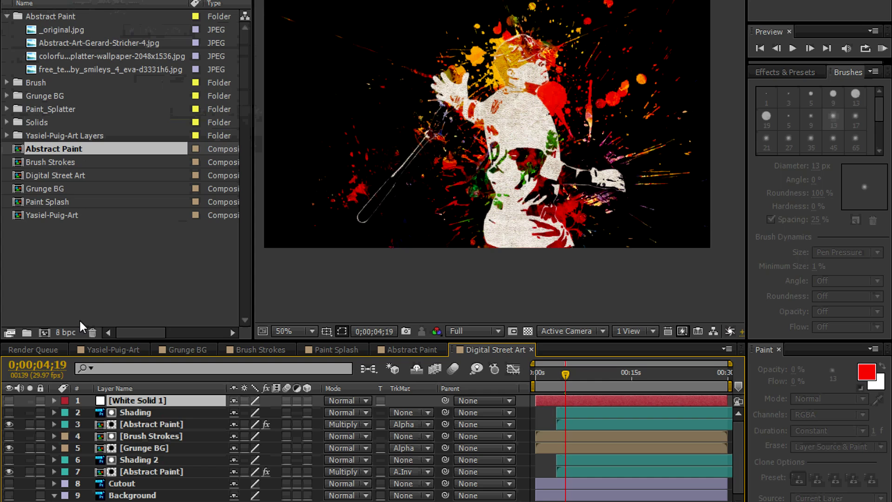
{"action": "left_click", "coordinate": [9, 483]}
{"action": "left_click", "coordinate": [30, 483]}
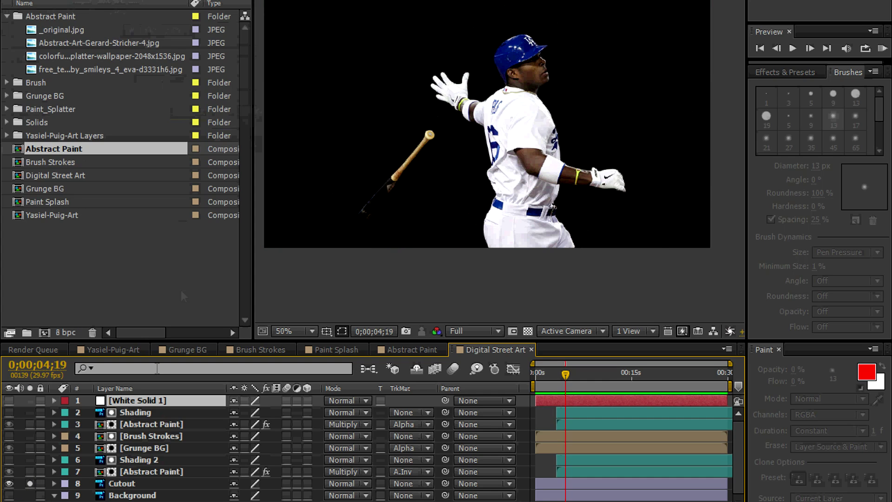
Step: Rename the white solid as Puig Outline and trace a pen mask around the player's silhouette on it
{"action": "key", "text": "Return"}
{"action": "type", "text": "P"}
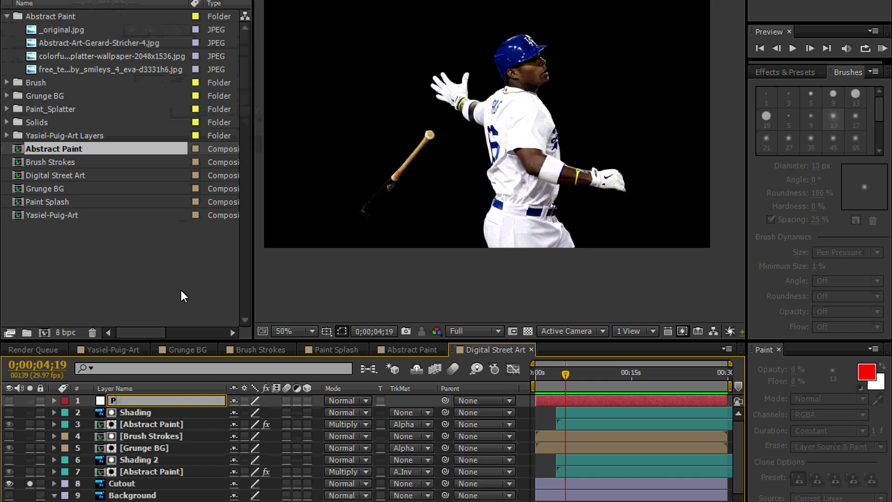
{"action": "type", "text": "uig Outline"}
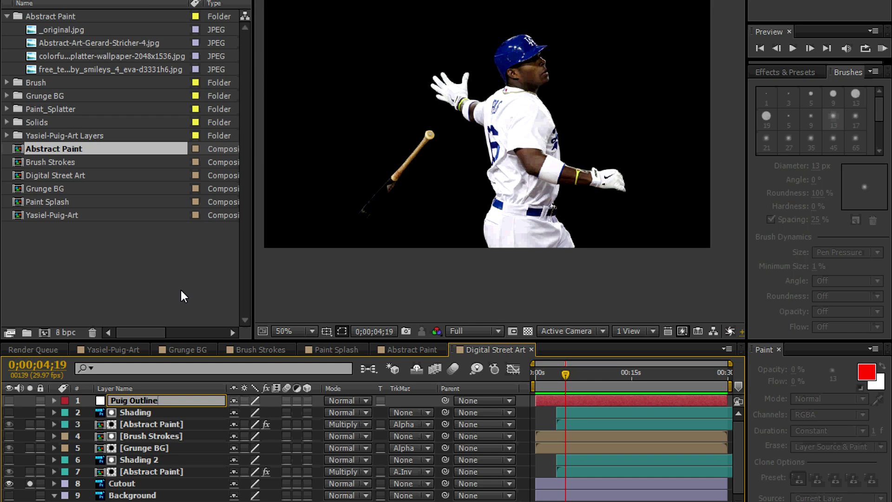
{"action": "key", "text": "Return"}
{"action": "key", "text": "p"}
{"action": "scroll", "coordinate": [431, 173], "scroll_direction": "up", "scroll_amount": 1}
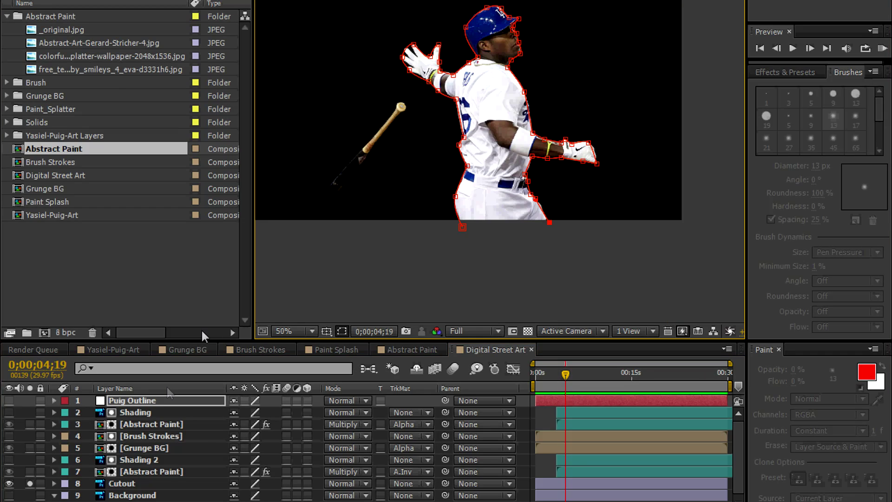
Step: Add White Solid 1 from the Solids folder above Puig Outline, rename it Bat Outline, and hide it
{"action": "left_click", "coordinate": [158, 401]}
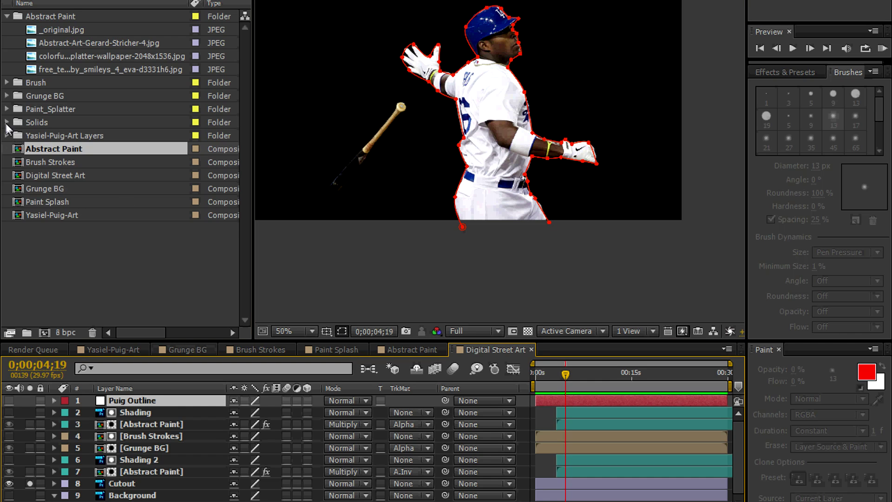
{"action": "left_click", "coordinate": [7, 122]}
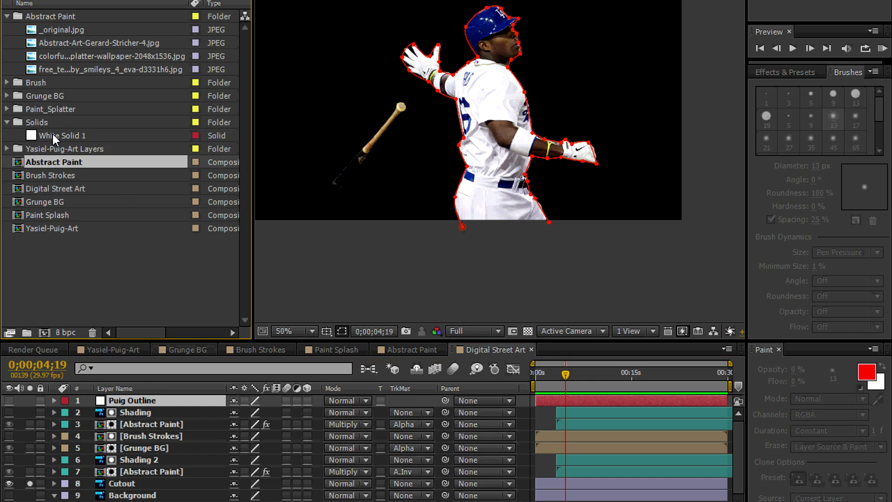
{"action": "left_click_drag", "start_coordinate": [52, 134], "coordinate": [157, 397]}
{"action": "key", "text": "Return"}
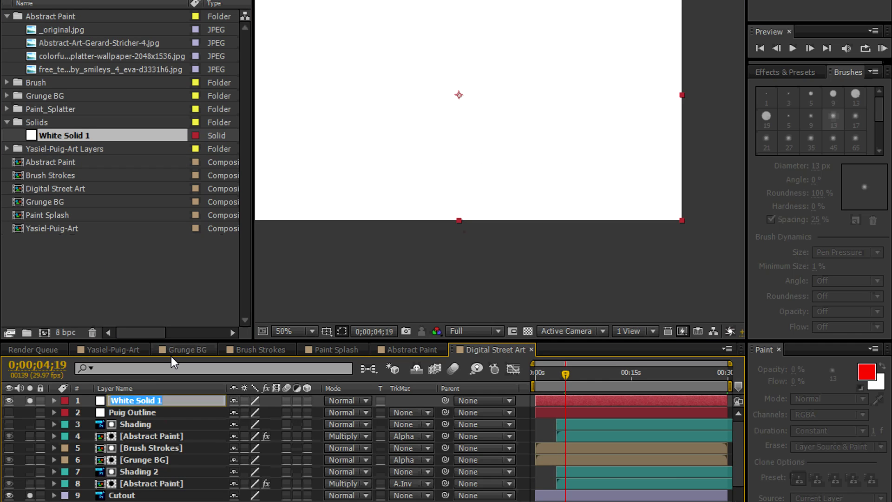
{"action": "type", "text": "Bat Outline"}
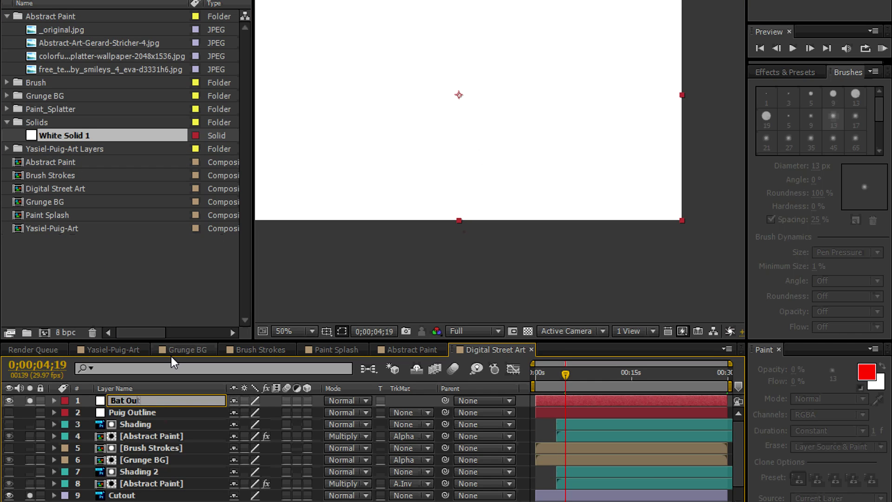
{"action": "key", "text": "Return"}
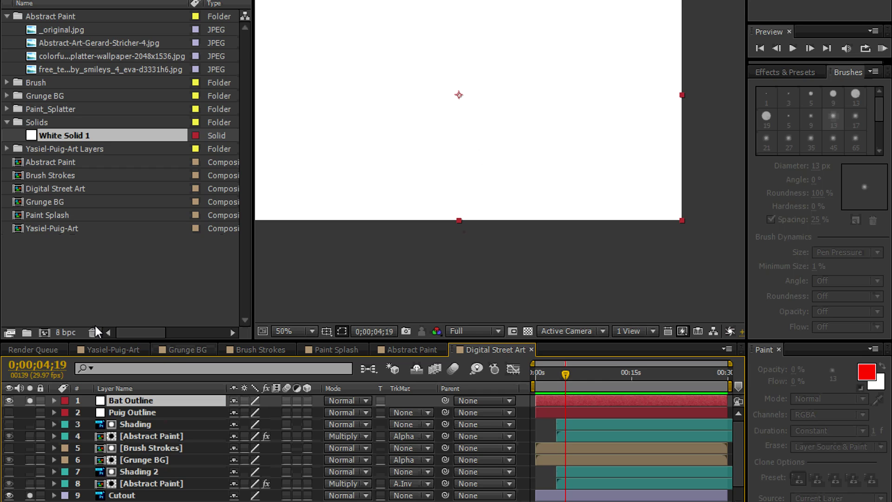
{"action": "left_click", "coordinate": [9, 398]}
Step: Turn on the transparency grid and trace a closed pen mask around the baseball bat on Bat Outline
{"action": "key", "text": "period"}
{"action": "left_click_drag", "start_coordinate": [339, 194], "coordinate": [514, 124]}
{"action": "left_click", "coordinate": [527, 331]}
{"action": "left_click", "coordinate": [466, 11]}
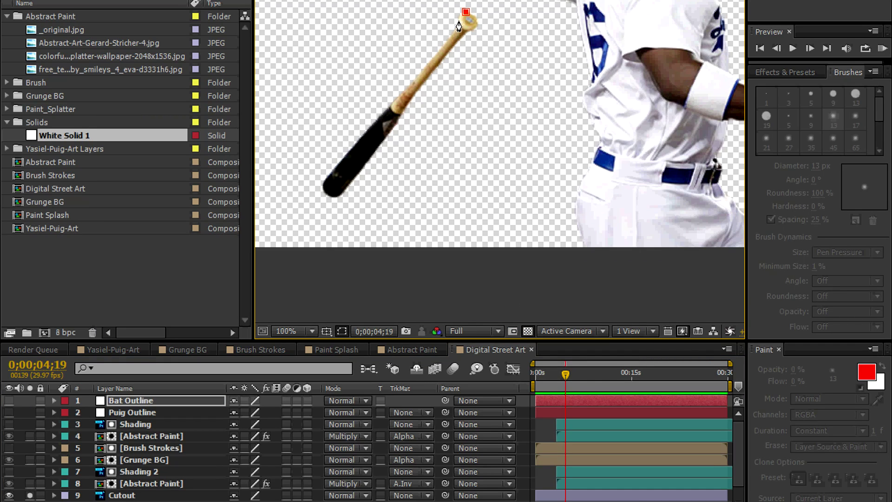
{"action": "key", "text": "period"}
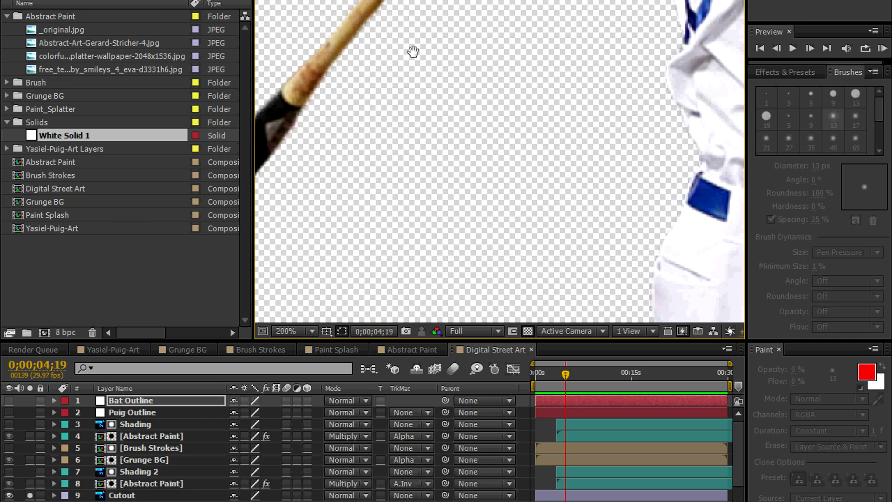
{"action": "left_click_drag", "start_coordinate": [414, 52], "coordinate": [460, 111]}
{"action": "left_click_drag", "start_coordinate": [478, 33], "coordinate": [569, 0]}
{"action": "left_click", "coordinate": [292, 216]}
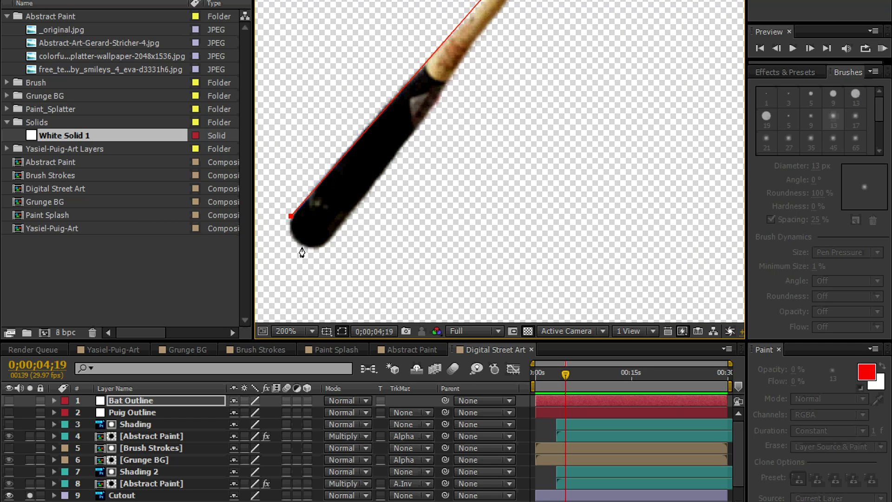
{"action": "left_click", "coordinate": [328, 243]}
{"action": "left_click_drag", "start_coordinate": [422, 84], "coordinate": [320, 258]}
{"action": "left_click", "coordinate": [471, 95]}
{"action": "left_click_drag", "start_coordinate": [494, 78], "coordinate": [499, 65]}
{"action": "key", "text": "comma"}
{"action": "key", "text": "comma"}
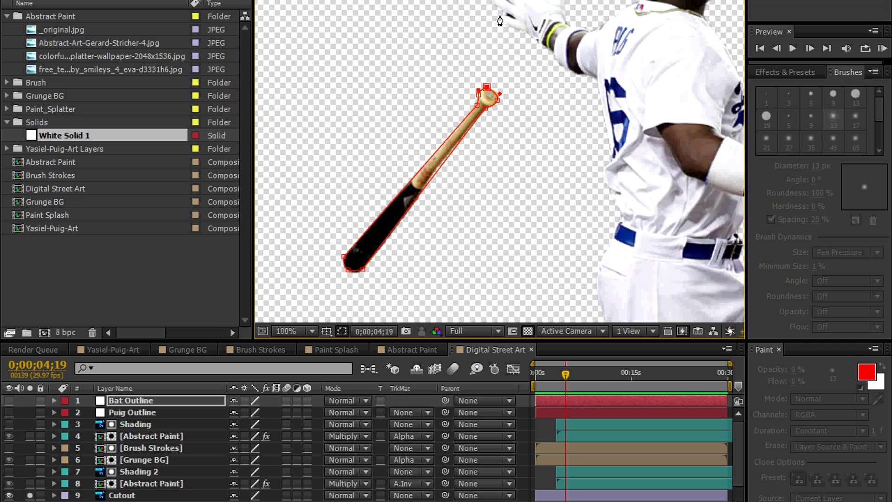
{"action": "left_click_drag", "start_coordinate": [515, 128], "coordinate": [461, 167]}
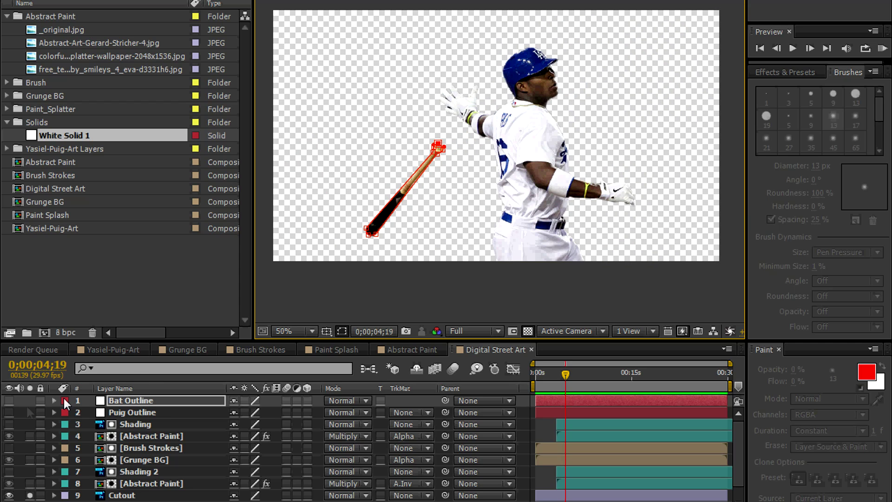
Step: Unsolo the Cutout layer and make the Puig Outline layer visible
{"action": "left_click", "coordinate": [30, 495]}
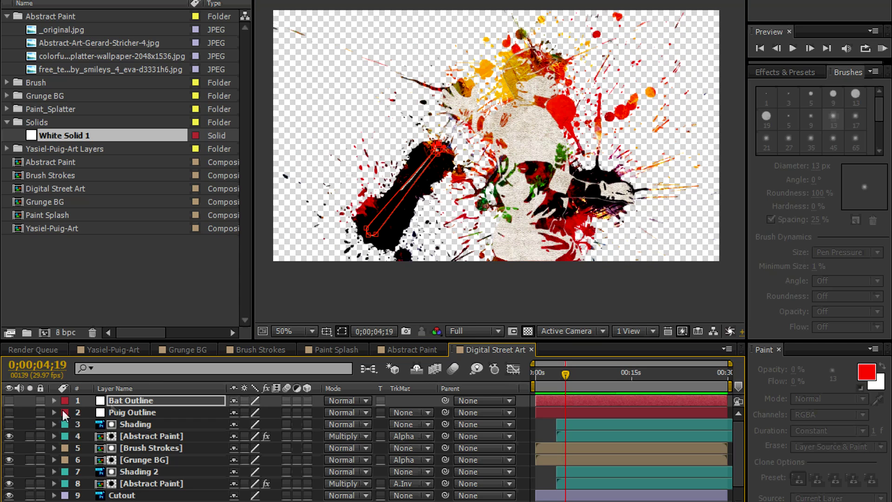
{"action": "left_click", "coordinate": [118, 412]}
{"action": "left_click", "coordinate": [9, 413]}
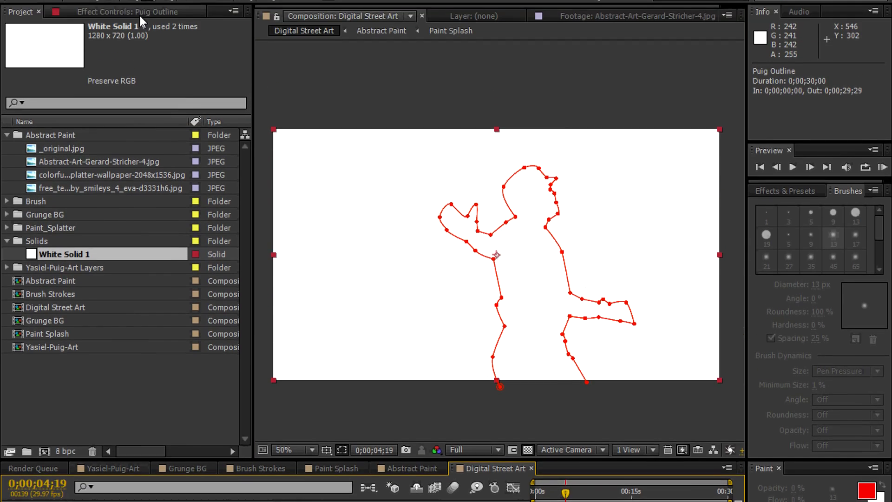
Step: Apply a Stroke effect to Puig Outline with paint style On Transparent, brush size 3 and brush hardness 85%
{"action": "left_click", "coordinate": [149, 7]}
{"action": "mouse_move", "coordinate": [154, 198]}
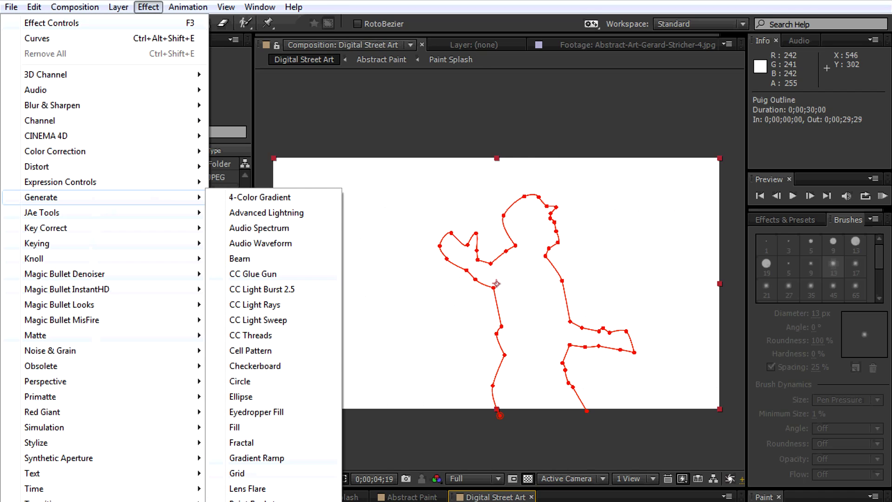
{"action": "left_click", "coordinate": [238, 490]}
{"action": "left_click", "coordinate": [167, 198]}
{"action": "left_click", "coordinate": [173, 228]}
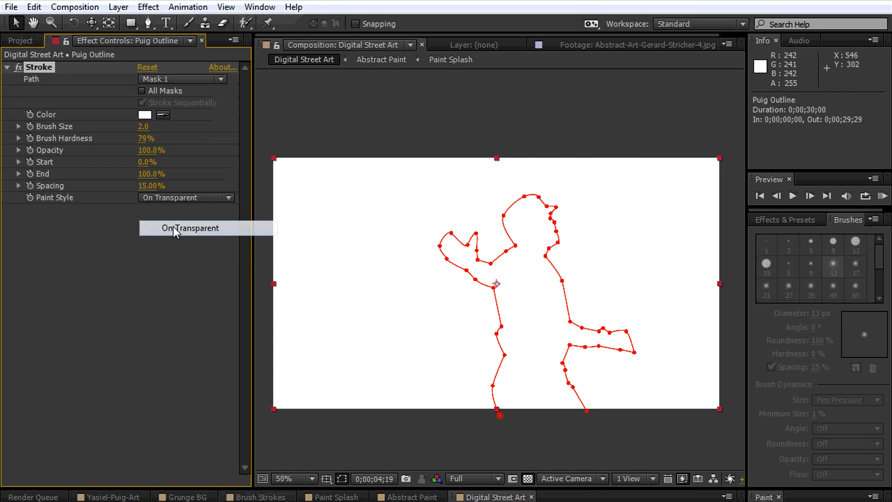
{"action": "type", "text": "3"}
{"action": "key", "text": "Tab"}
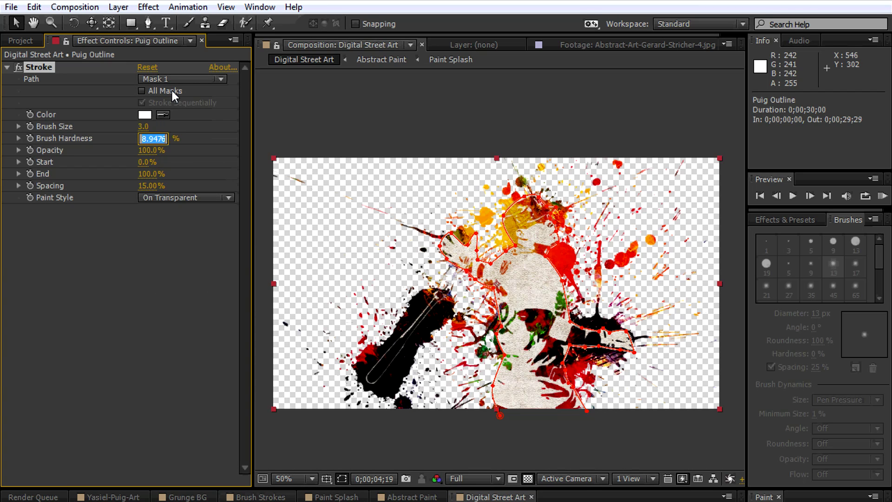
{"action": "type", "text": "85"}
{"action": "key", "text": "Return"}
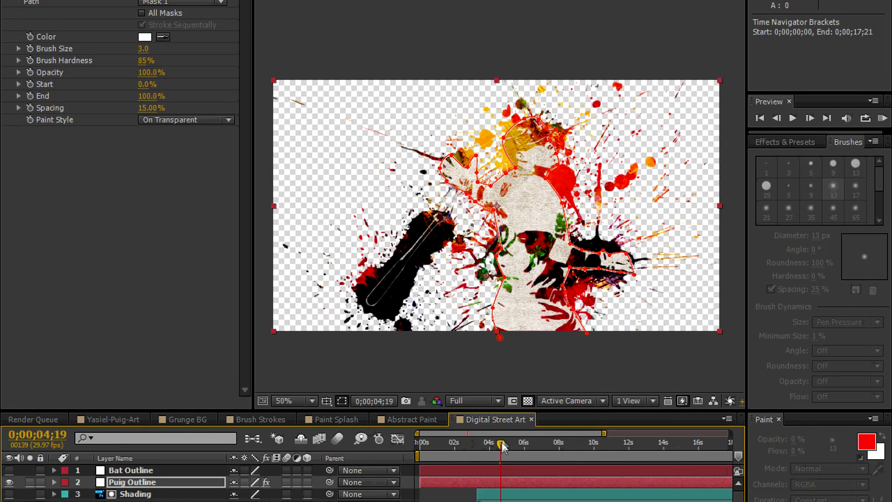
Step: Keyframe the Stroke End from 0% at 0;00;03;15 to 100% at 0;00;04;15, and turn off the transparency grid
{"action": "mouse_move", "coordinate": [500, 442]}
{"action": "left_mouse_down"}
{"action": "mouse_move", "coordinate": [481, 392]}
{"action": "mouse_move", "coordinate": [469, 386]}
{"action": "mouse_move", "coordinate": [480, 386]}
{"action": "left_mouse_up"}
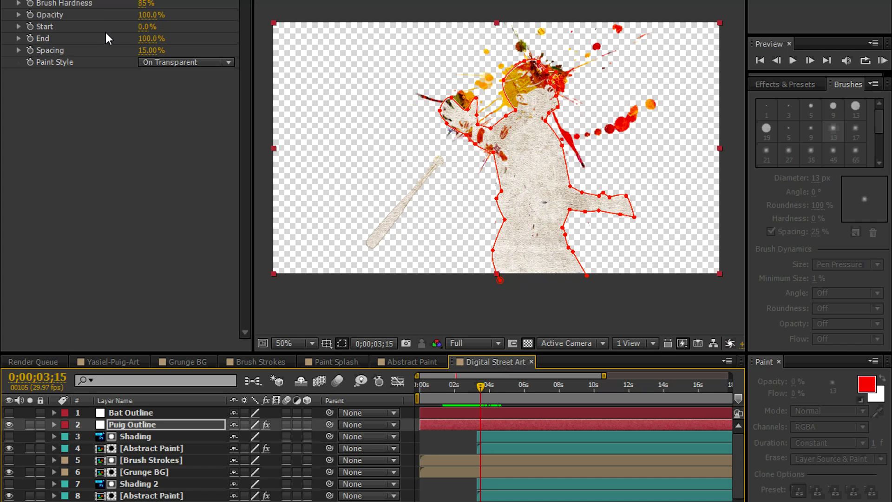
{"action": "left_click_drag", "start_coordinate": [112, 43], "coordinate": [39, 44]}
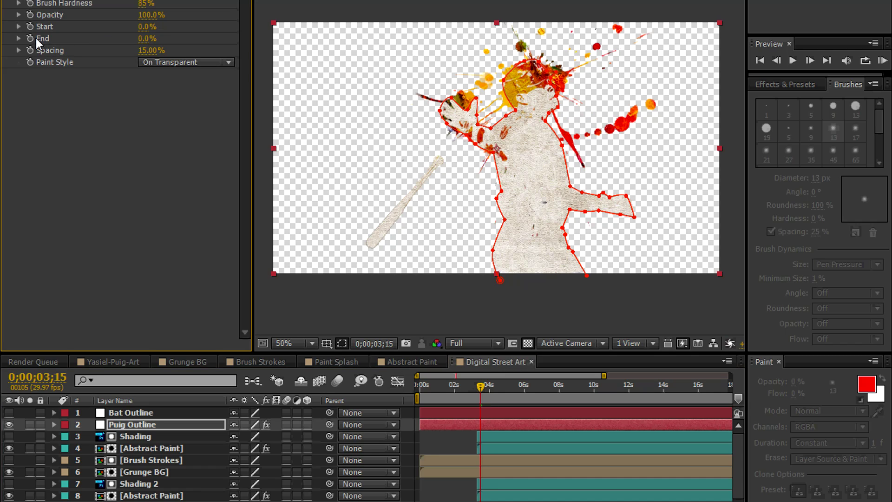
{"action": "key", "text": "u"}
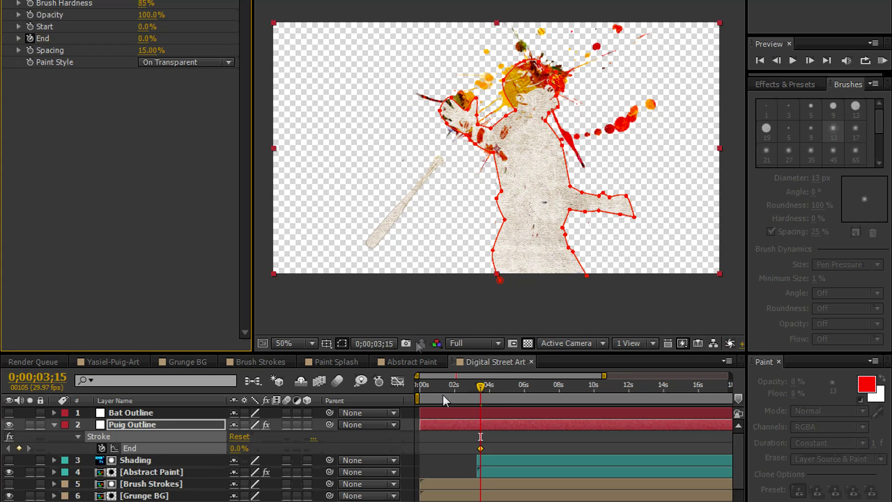
{"action": "left_click_drag", "start_coordinate": [482, 388], "coordinate": [500, 386]}
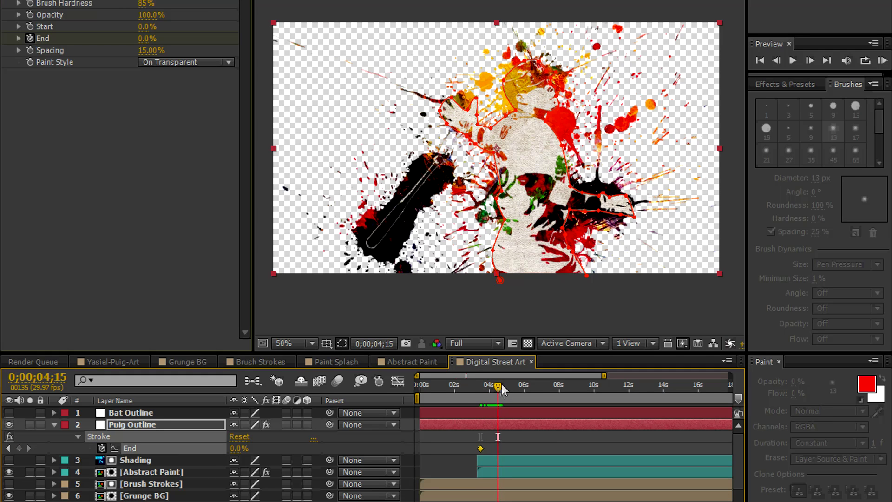
{"action": "left_click_drag", "start_coordinate": [145, 39], "coordinate": [362, 47]}
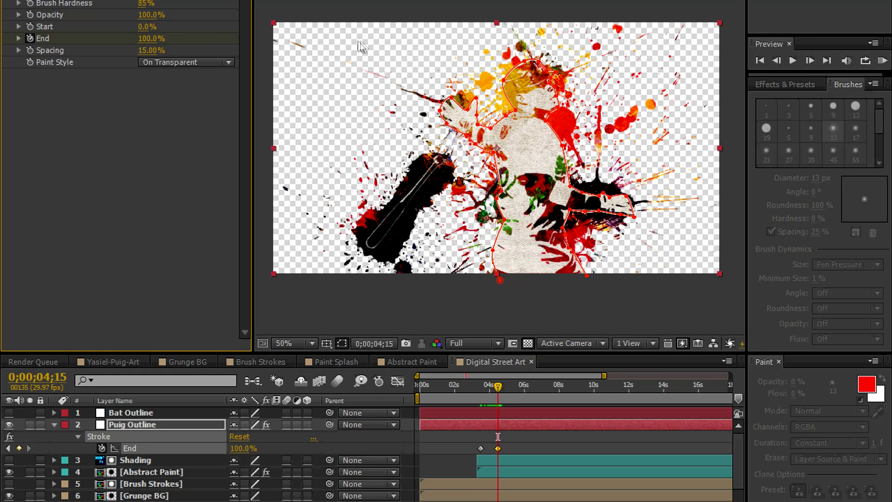
{"action": "left_click", "coordinate": [528, 343]}
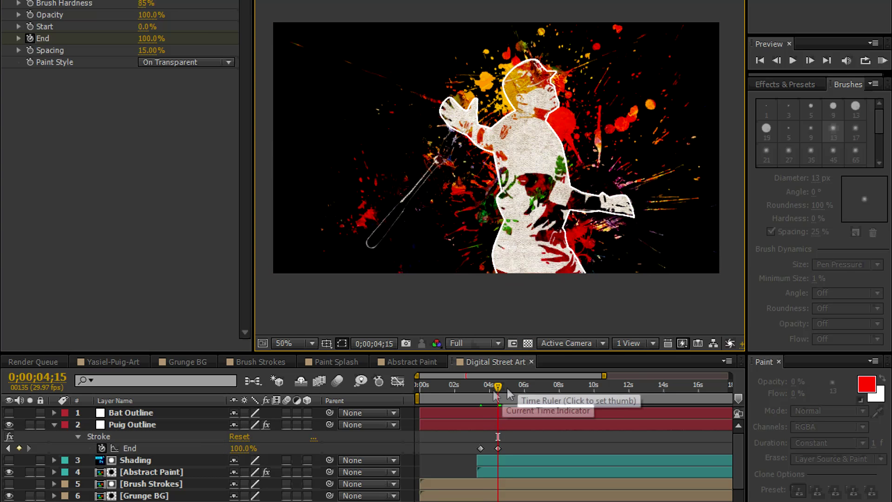
Step: Copy the animated Stroke effect from Puig Outline onto Bat Outline at 0;00;03;15
{"action": "left_click", "coordinate": [483, 388]}
{"action": "mouse_move", "coordinate": [483, 391]}
{"action": "left_mouse_down"}
{"action": "mouse_move", "coordinate": [503, 392]}
{"action": "mouse_move", "coordinate": [481, 390]}
{"action": "left_mouse_up"}
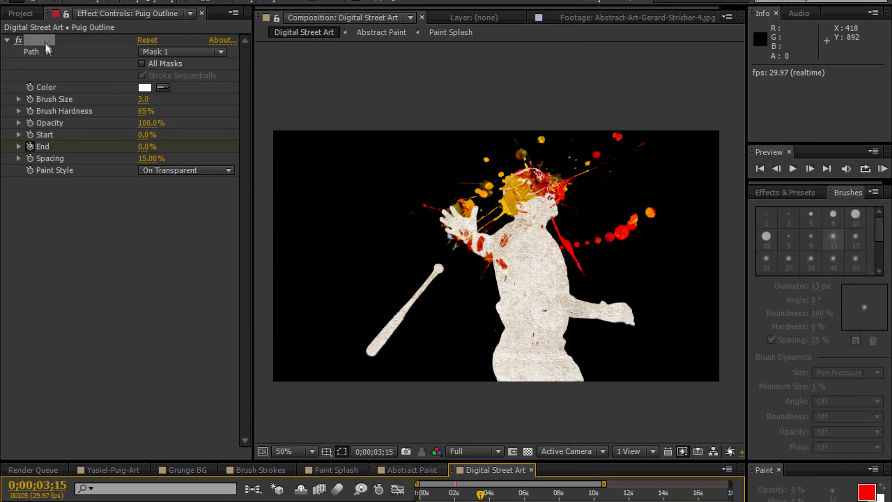
{"action": "left_click", "coordinate": [39, 2]}
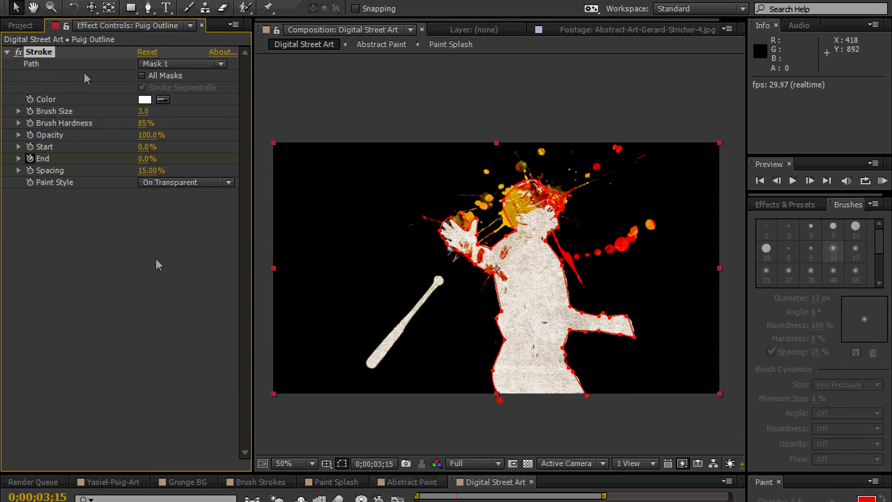
{"action": "key", "text": "ctrl+c"}
{"action": "left_click", "coordinate": [141, 453]}
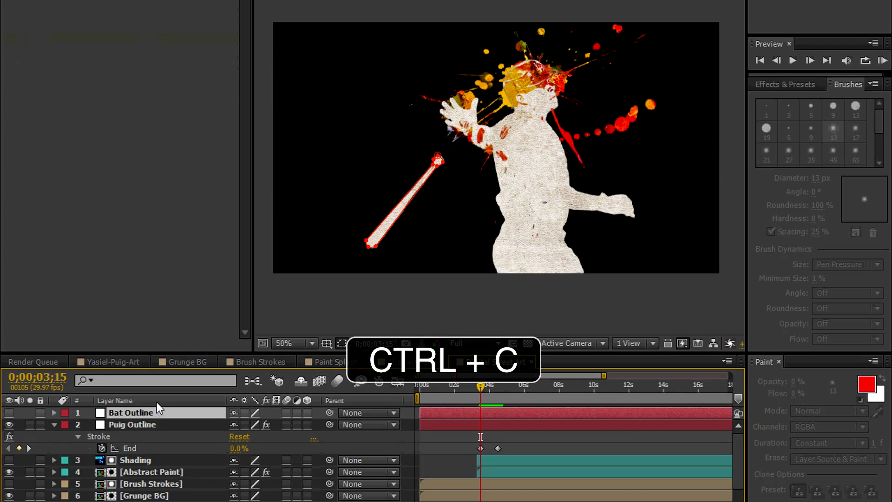
{"action": "key", "text": "ctrl+v"}
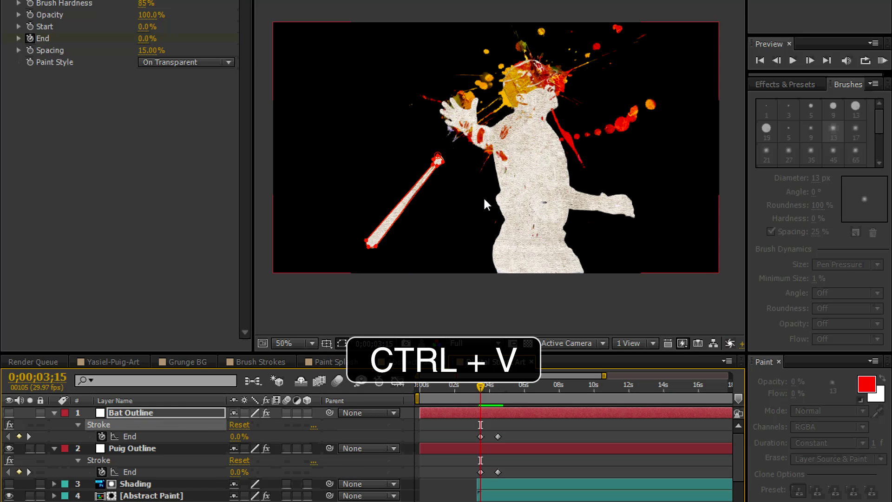
Step: Trim both outline layers to start at 0;00;03;15, and offset Bat Outline slightly later in time
{"action": "left_click", "coordinate": [120, 448]}
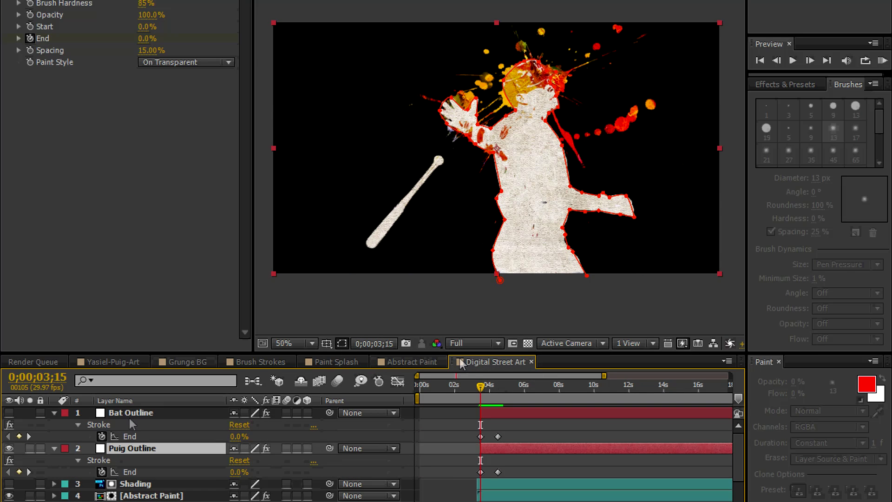
{"action": "left_click_drag", "start_coordinate": [499, 413], "coordinate": [503, 413]}
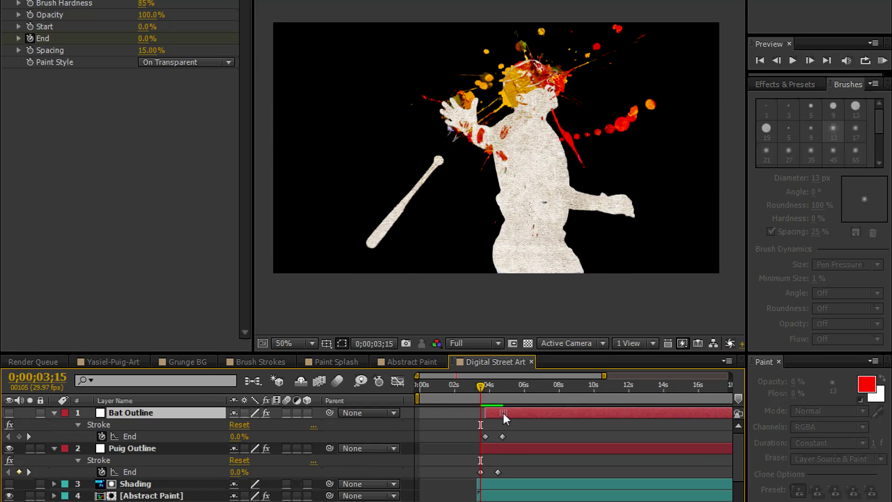
{"action": "left_click", "coordinate": [495, 388]}
{"action": "mouse_move", "coordinate": [495, 387]}
{"action": "left_mouse_down"}
{"action": "mouse_move", "coordinate": [508, 388]}
{"action": "mouse_move", "coordinate": [496, 394]}
{"action": "left_mouse_up"}
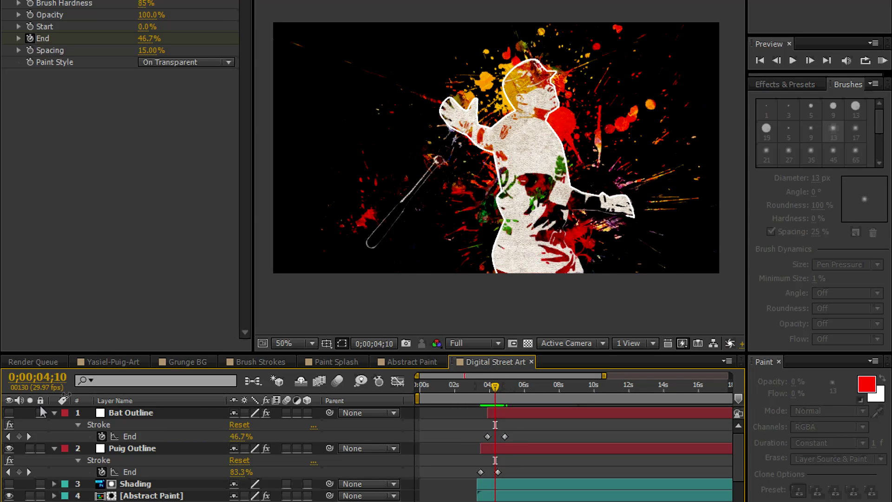
Step: Make Bat Outline visible and preview the player and bat outlines drawing on
{"action": "left_click", "coordinate": [9, 413]}
{"action": "left_click_drag", "start_coordinate": [495, 386], "coordinate": [517, 388]}
{"action": "mouse_move", "coordinate": [557, 279]}
{"action": "left_mouse_down"}
{"action": "mouse_move", "coordinate": [536, 274]}
{"action": "mouse_move", "coordinate": [545, 284]}
{"action": "left_mouse_up"}
{"action": "left_click_drag", "start_coordinate": [464, 390], "coordinate": [418, 390]}
{"action": "key", "text": "space"}
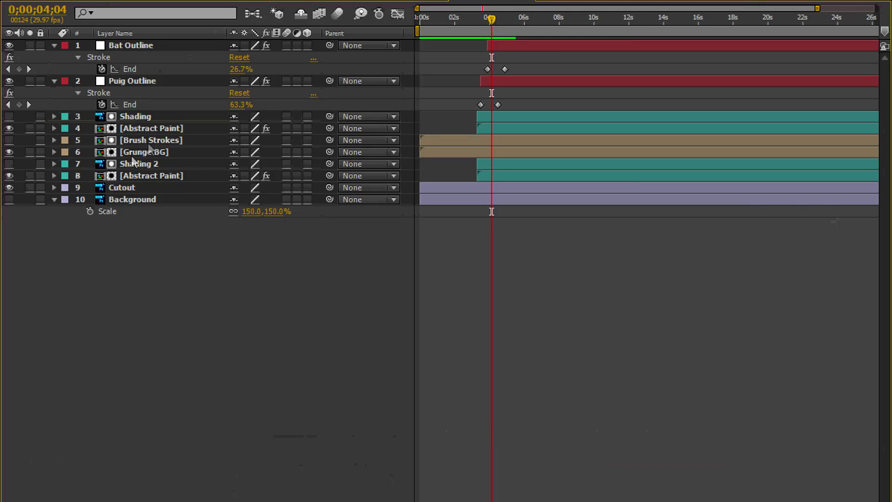
Step: Shift both outline, both Abstract Paint and both Shading layers earlier together so Bat Outline starts at 0;00;01;27, and preview the timing
{"action": "left_click", "coordinate": [132, 173]}
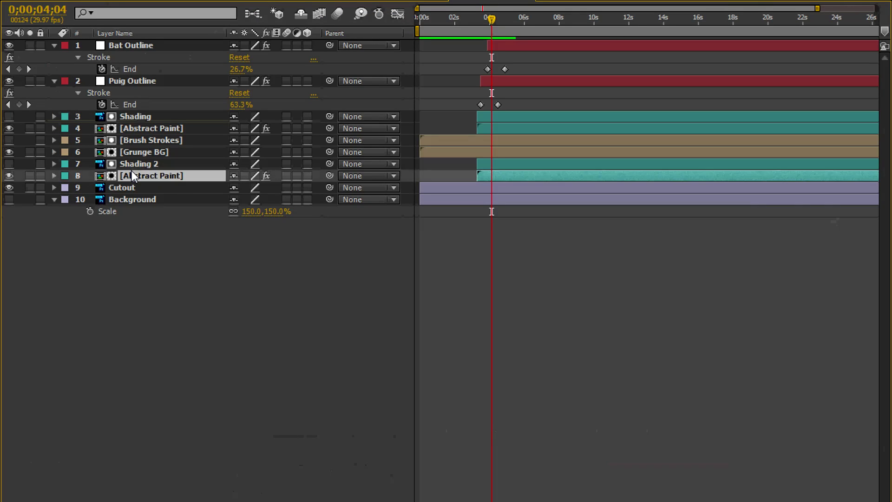
{"action": "left_click", "coordinate": [132, 164], "text": "ctrl"}
{"action": "left_click", "coordinate": [134, 128], "text": "ctrl"}
{"action": "left_click", "coordinate": [134, 116], "text": "ctrl"}
{"action": "left_click", "coordinate": [131, 80], "text": "ctrl"}
{"action": "left_click", "coordinate": [145, 46], "text": "ctrl"}
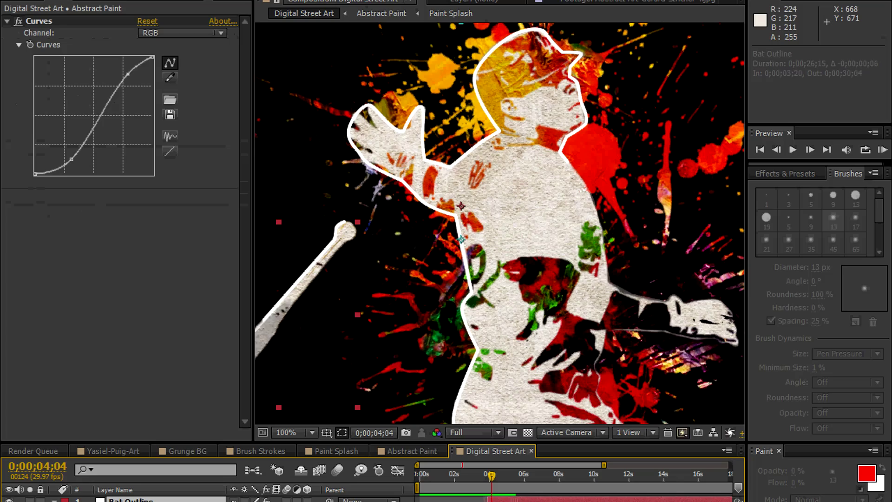
{"action": "left_click_drag", "start_coordinate": [511, 500], "coordinate": [480, 500]}
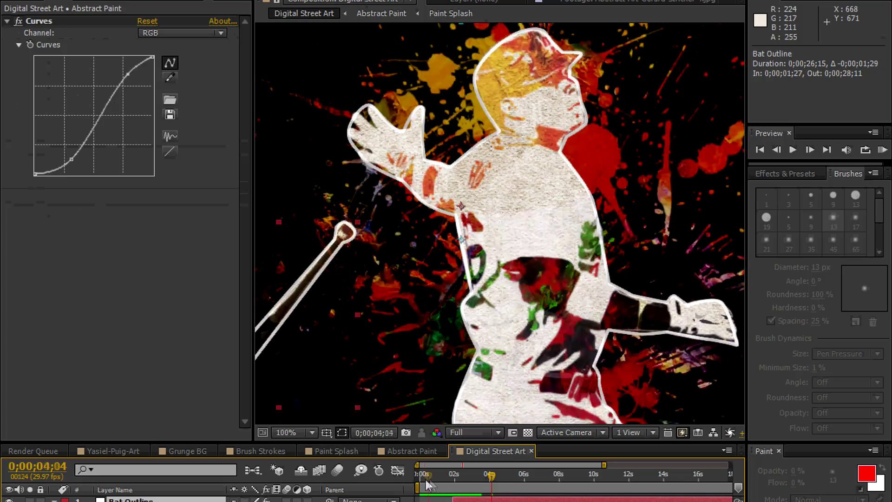
{"action": "left_click_drag", "start_coordinate": [426, 477], "coordinate": [503, 479]}
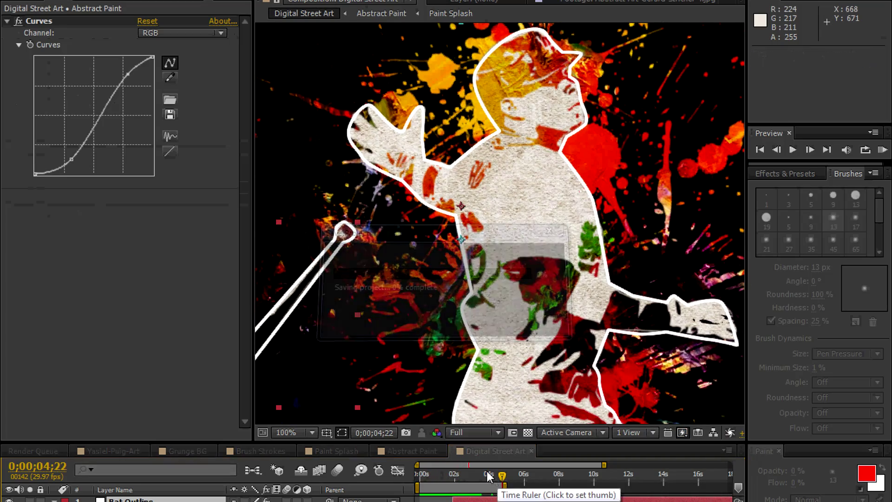